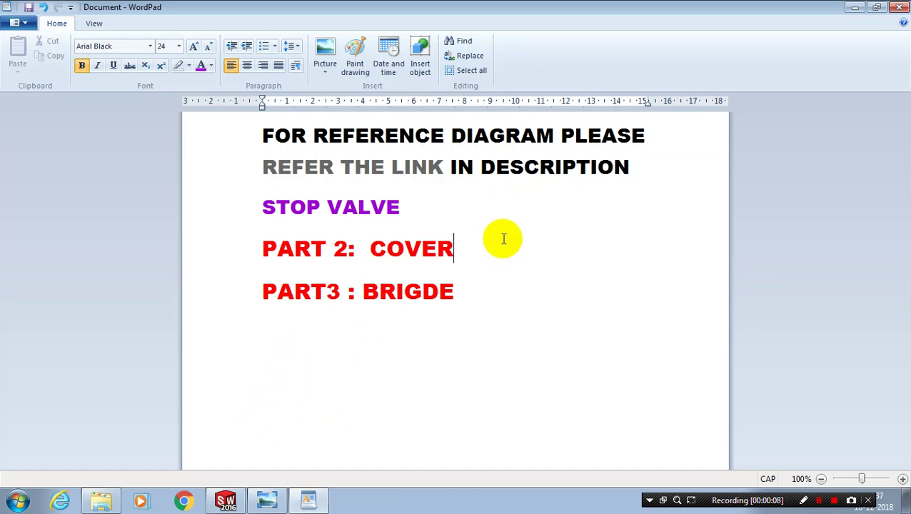
Step: Bring the stop-valve reference drawing up in Windows Photo Viewer from the taskbar
{"action": "left_click", "coordinate": [267, 500]}
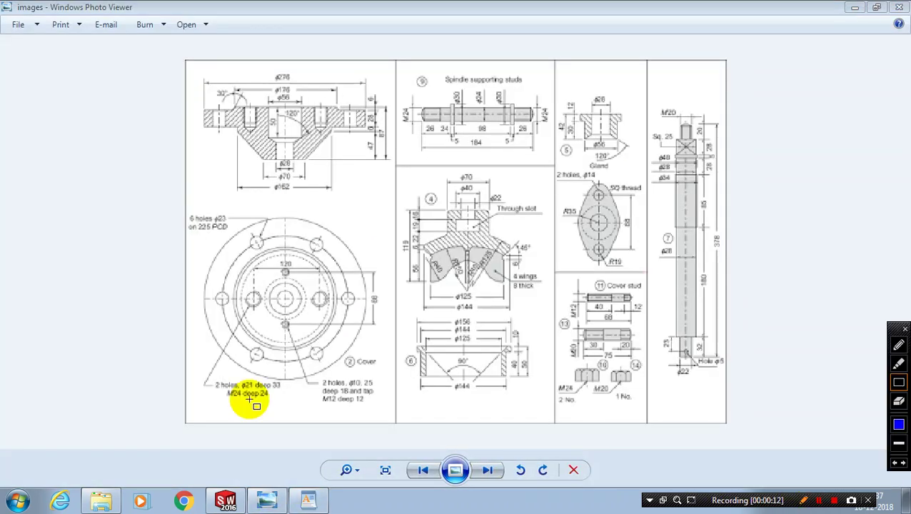
Step: Outline the cover drawing on the reference sheet, clear the outline, and switch to SOLIDWORKS
{"action": "left_click_drag", "start_coordinate": [388, 93], "coordinate": [193, 405]}
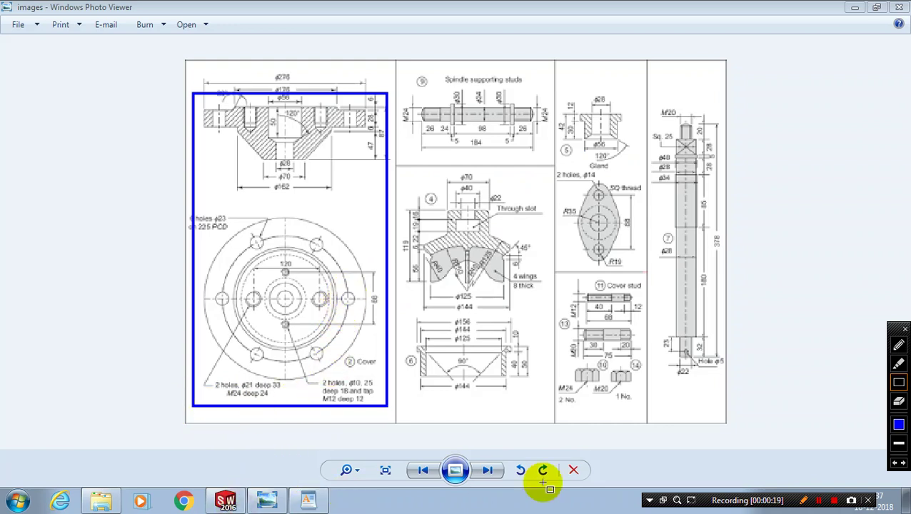
{"action": "left_click", "coordinate": [802, 500]}
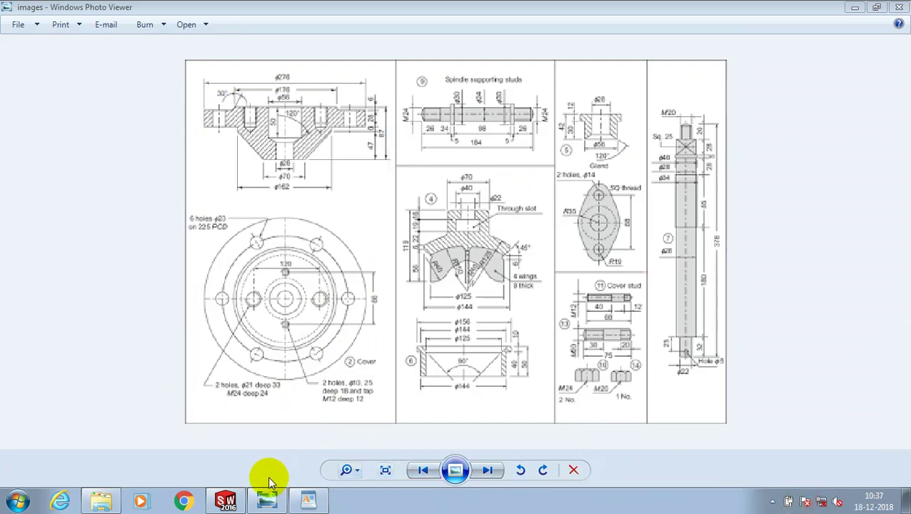
{"action": "left_click", "coordinate": [226, 500]}
Step: Create a new part and turn the view normal to the Front Plane
{"action": "left_click", "coordinate": [133, 16]}
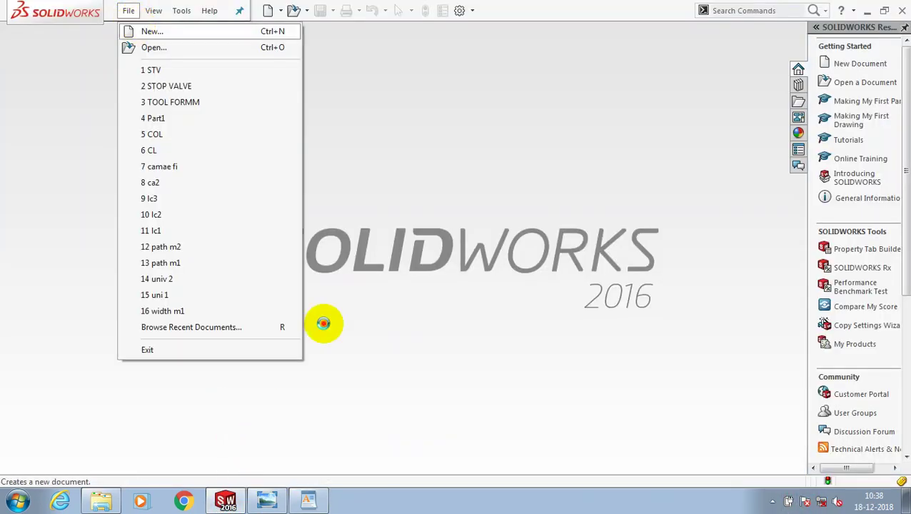
{"action": "key", "text": "Return"}
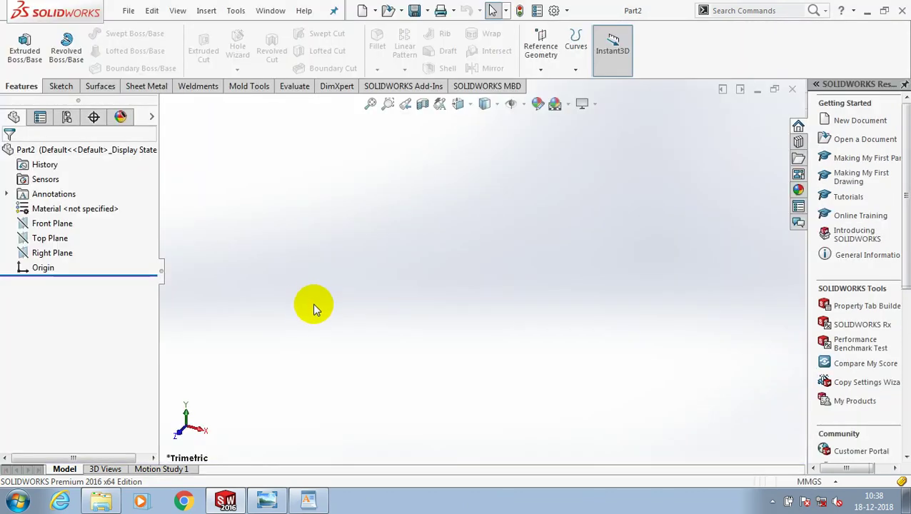
{"action": "right_click", "coordinate": [43, 224]}
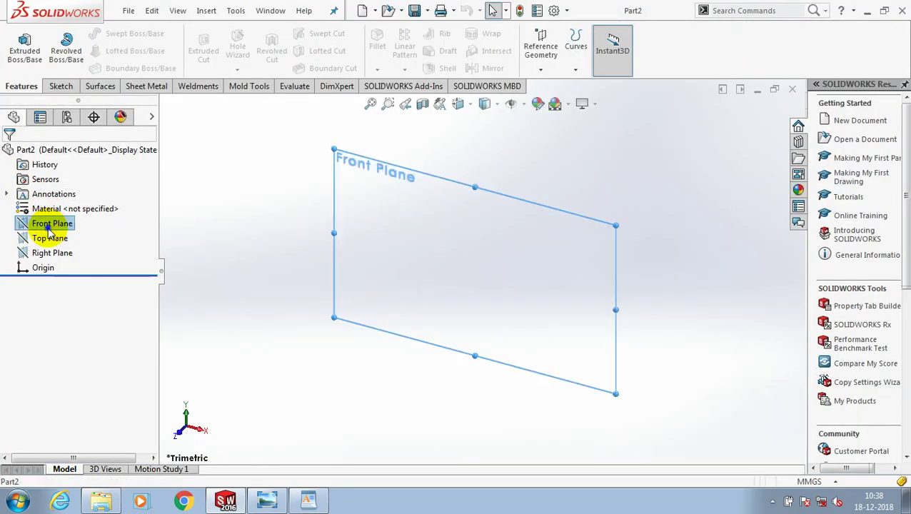
{"action": "left_click", "coordinate": [106, 209]}
Step: Open a sketch on the Front Plane with the Centerline tool selected
{"action": "left_click", "coordinate": [60, 86]}
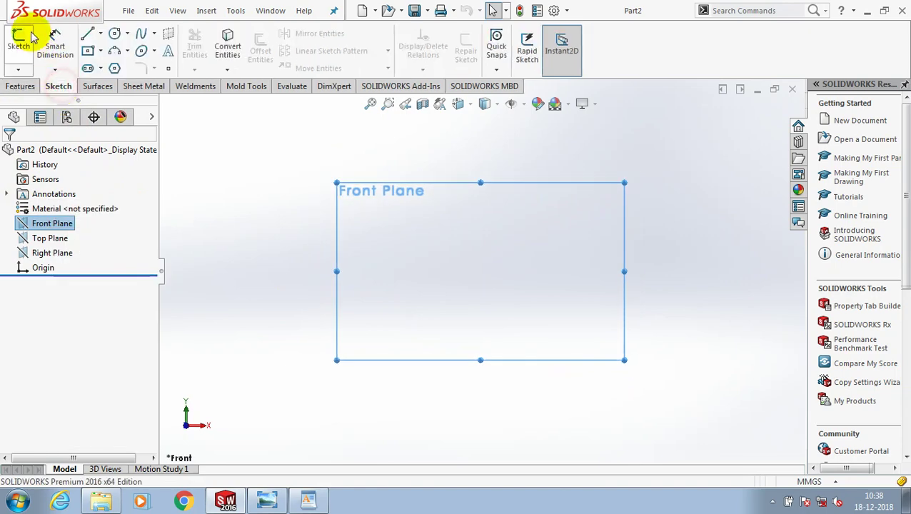
{"action": "left_click", "coordinate": [29, 37]}
{"action": "left_click", "coordinate": [100, 33]}
{"action": "left_click", "coordinate": [107, 65]}
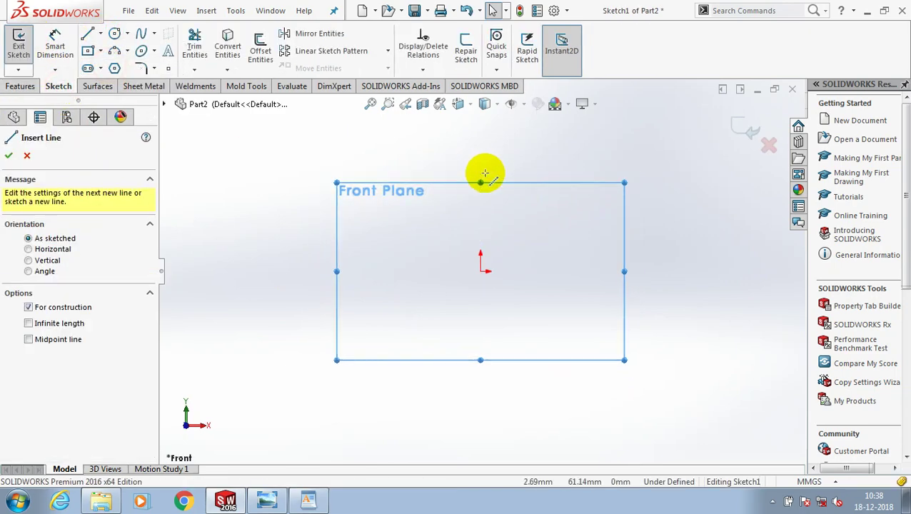
Step: Draw a roughly 123.55 mm centerline through the origin and give it a Vertical relation
{"action": "left_click", "coordinate": [484, 174]}
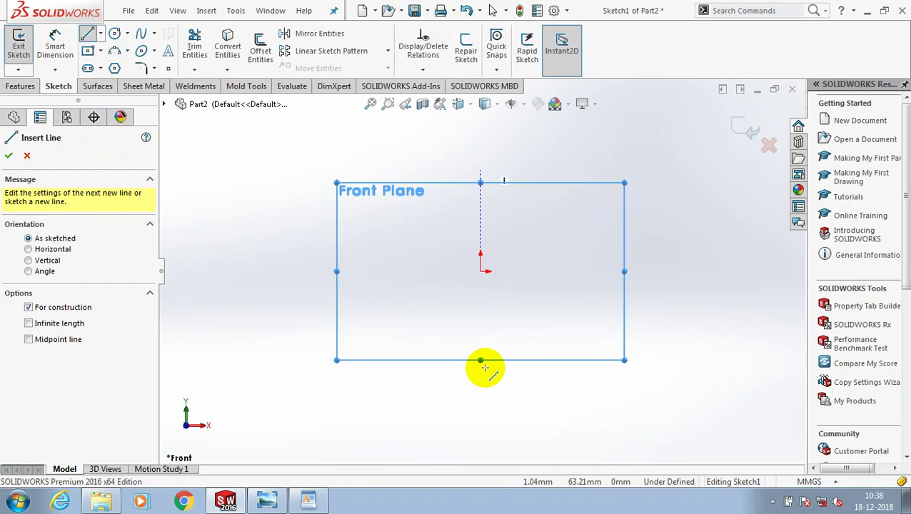
{"action": "left_click", "coordinate": [484, 367]}
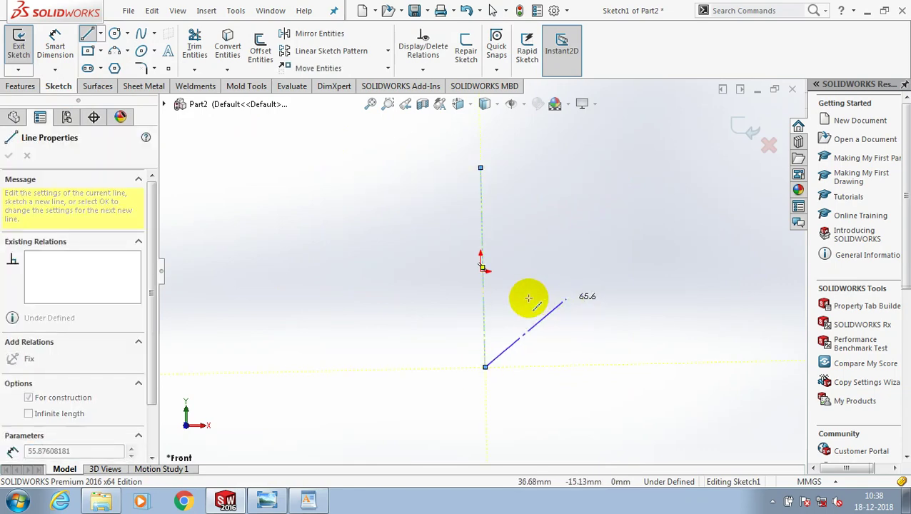
{"action": "key", "text": "Escape"}
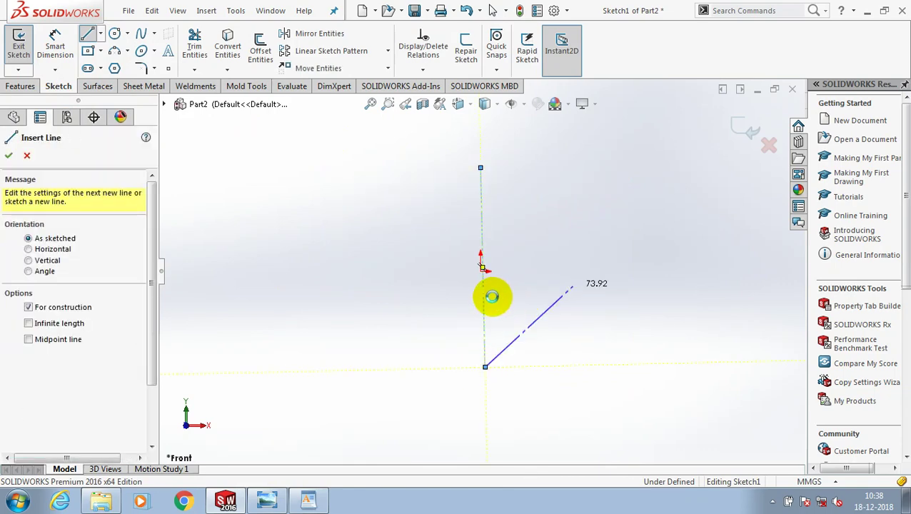
{"action": "key", "text": "Escape"}
{"action": "left_click", "coordinate": [485, 304]}
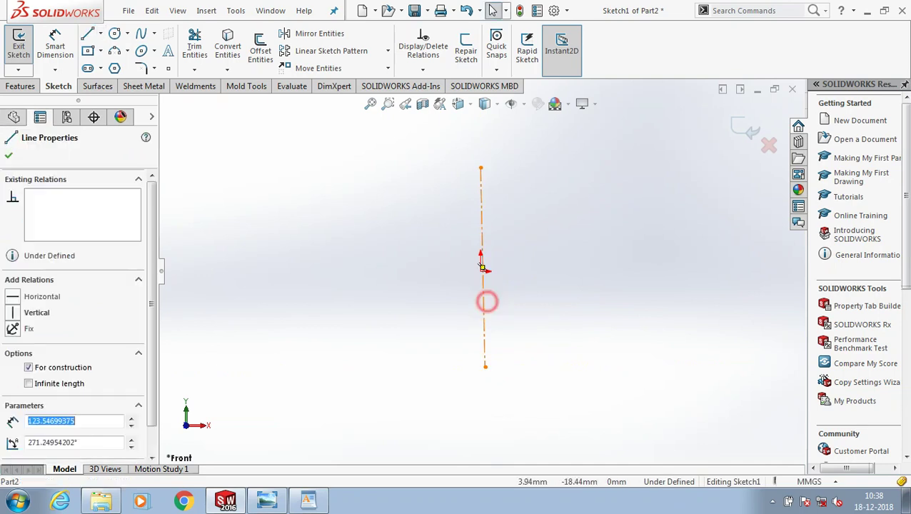
{"action": "left_click", "coordinate": [42, 312]}
{"action": "key", "text": "Escape"}
{"action": "left_click", "coordinate": [102, 34]}
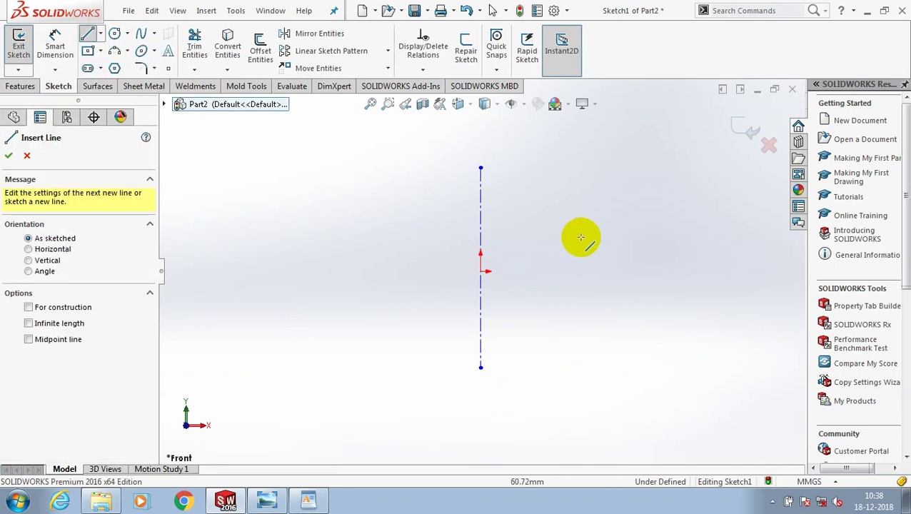
Step: Draw the upper stepped edges: top edge, sloped step, horizontal step and right-side drops
{"action": "left_click", "coordinate": [547, 210]}
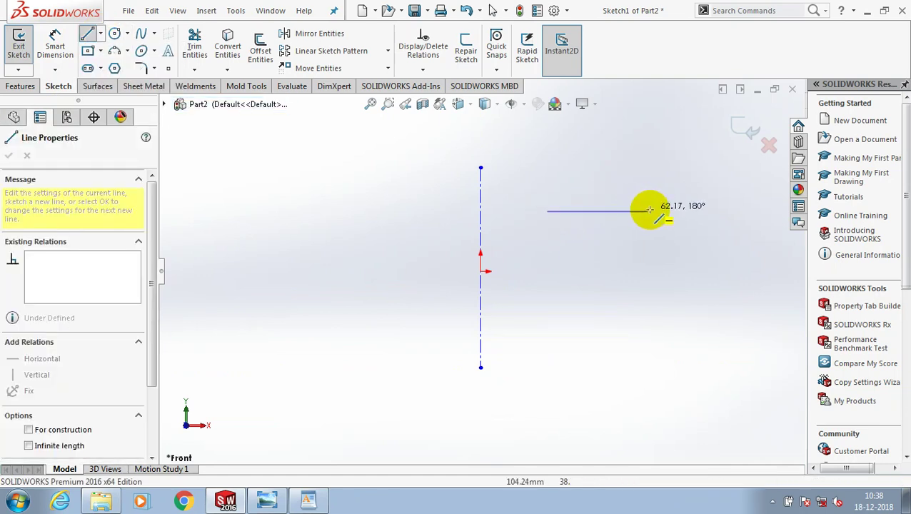
{"action": "left_click", "coordinate": [648, 210]}
{"action": "left_click", "coordinate": [658, 211]}
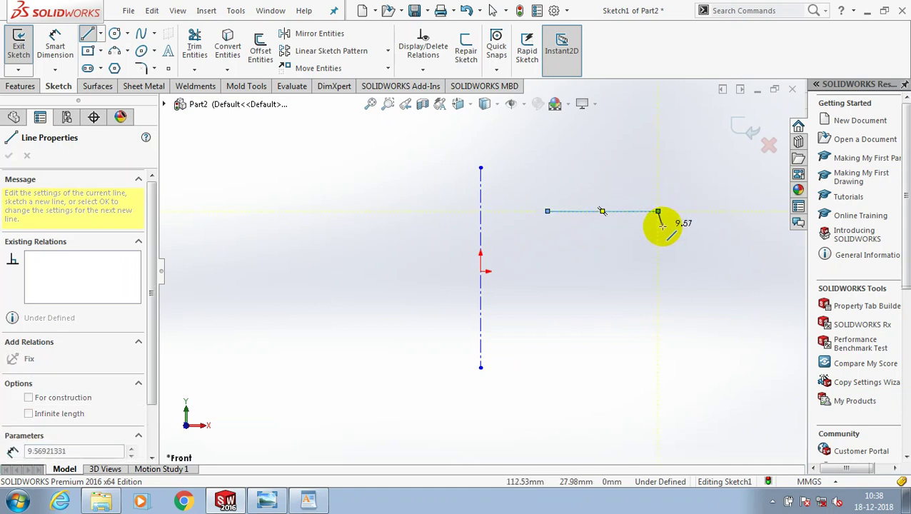
{"action": "left_click", "coordinate": [662, 227]}
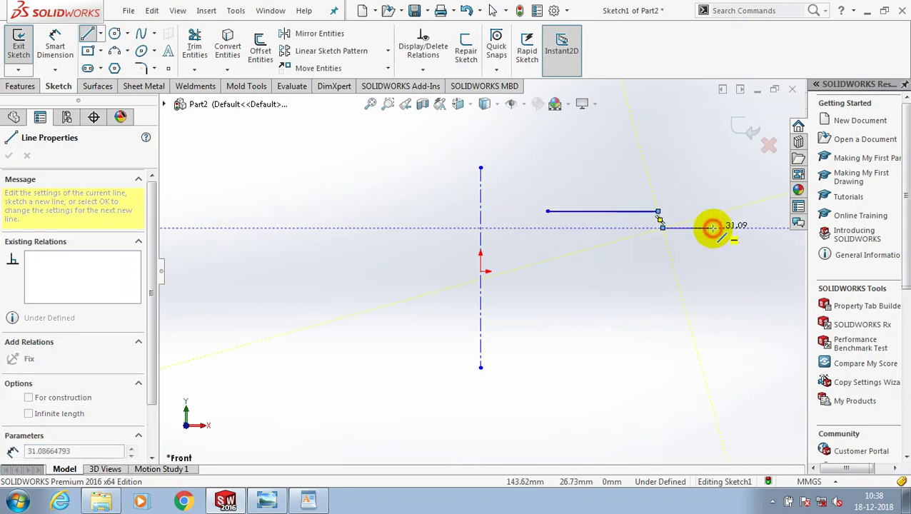
{"action": "left_click", "coordinate": [718, 227]}
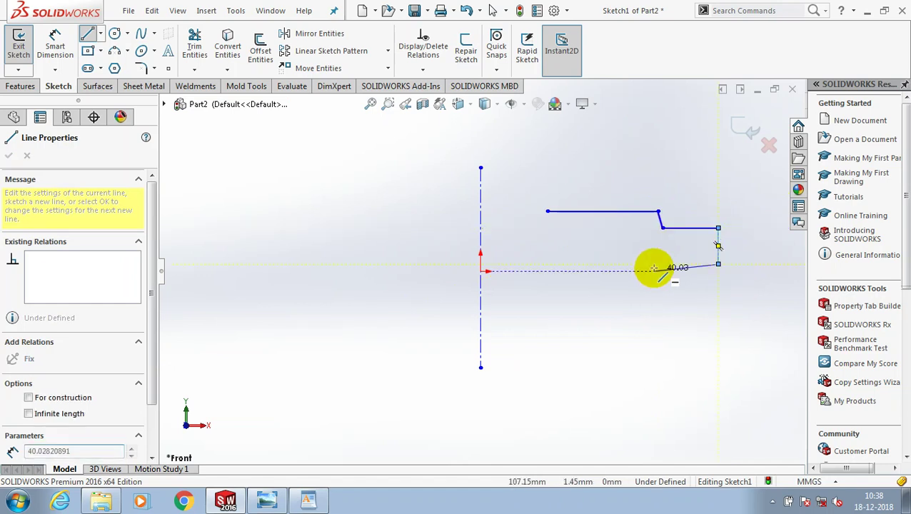
{"action": "left_click", "coordinate": [676, 263]}
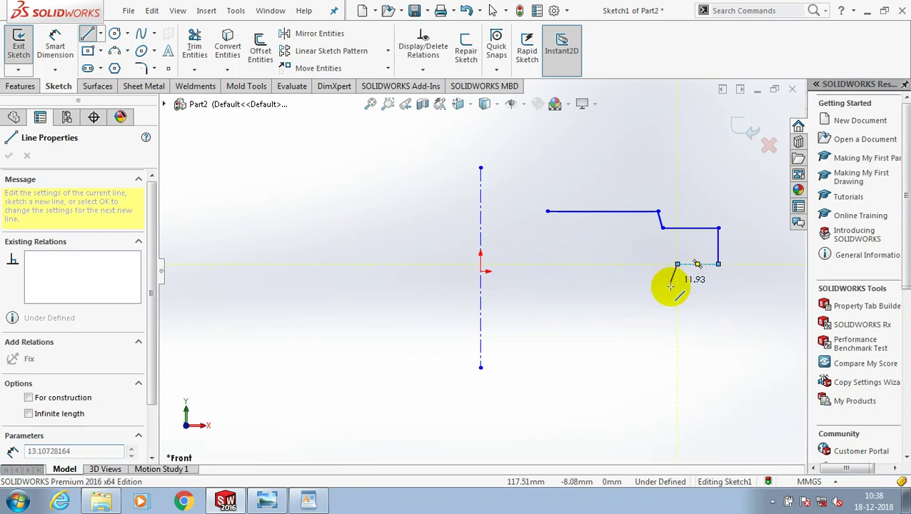
{"action": "left_click", "coordinate": [677, 286]}
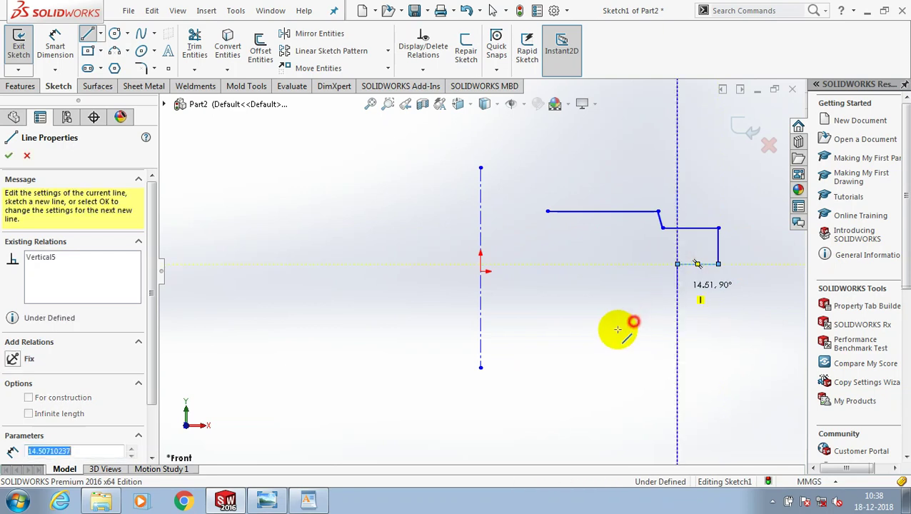
Step: Complete the outline with the long sloped edge, bottom edge, left edge and chamfer, closing it
{"action": "left_click", "coordinate": [527, 367]}
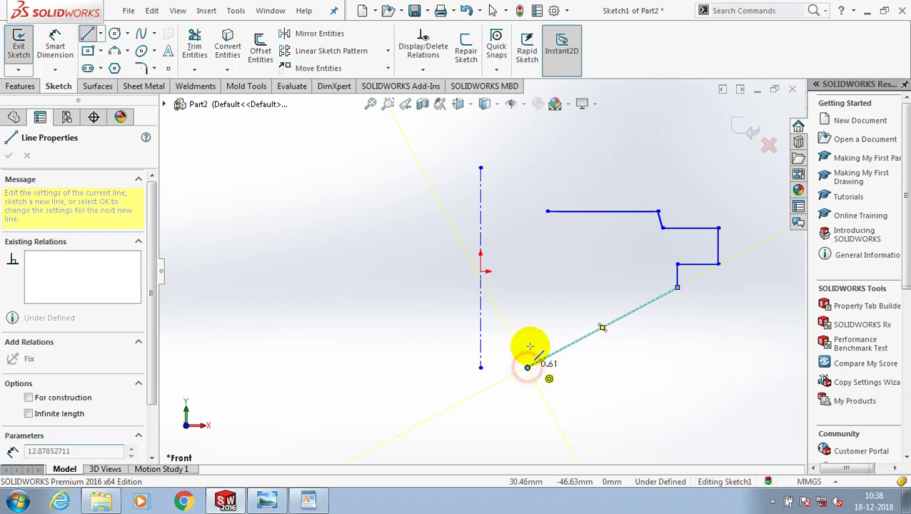
{"action": "left_click", "coordinate": [505, 367]}
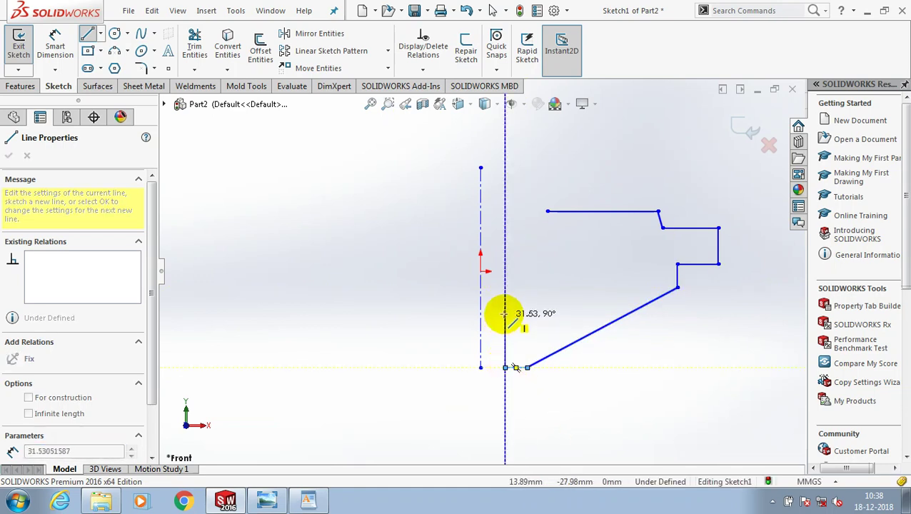
{"action": "left_click", "coordinate": [504, 311]}
{"action": "double_click", "coordinate": [529, 287]}
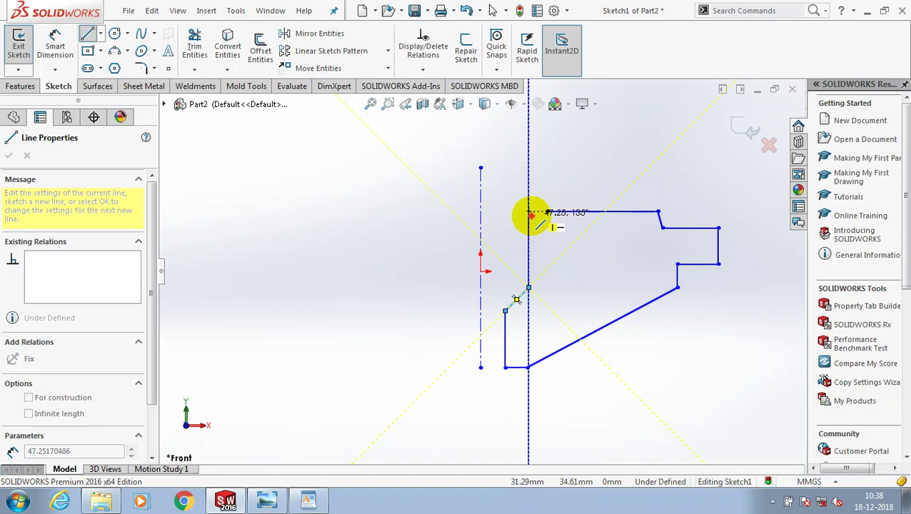
{"action": "left_click", "coordinate": [529, 213]}
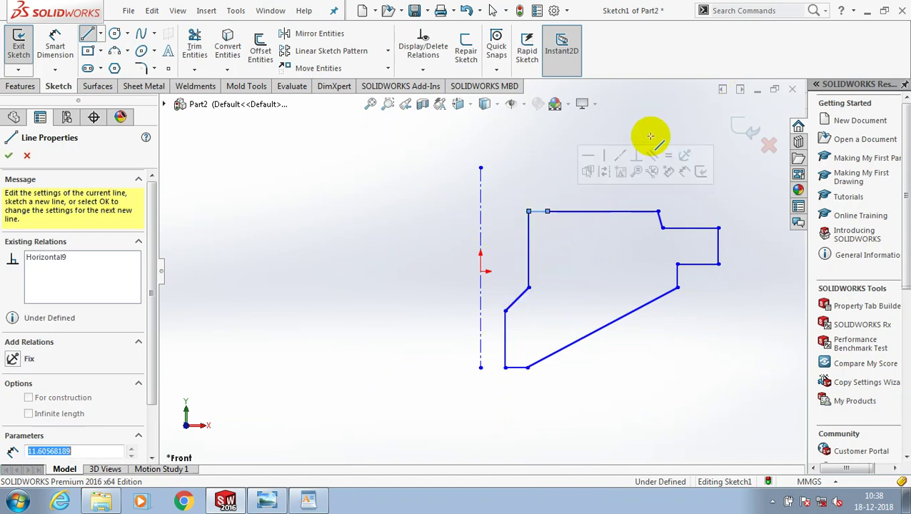
{"action": "left_click", "coordinate": [26, 157]}
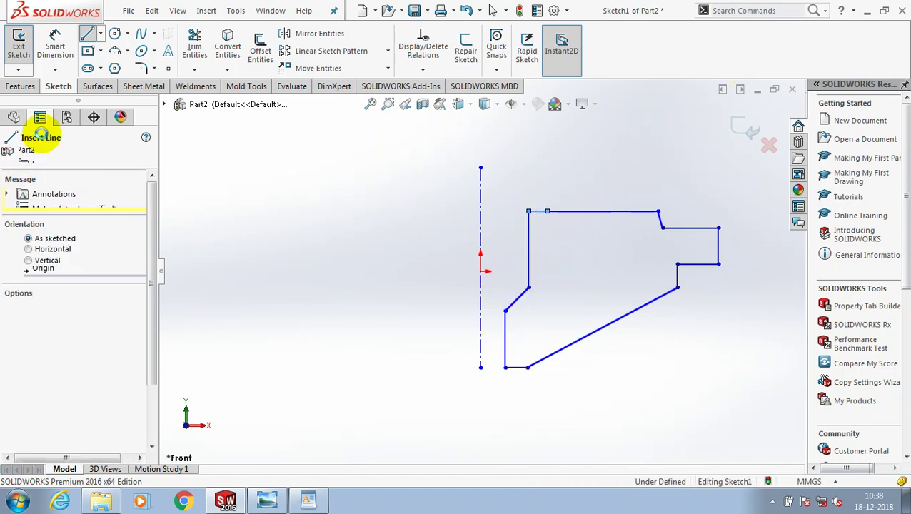
Step: Dimension the inner vertical edge 28 and the lower left edge 14 from the centerline
{"action": "left_click", "coordinate": [479, 228]}
{"action": "left_click", "coordinate": [529, 243]}
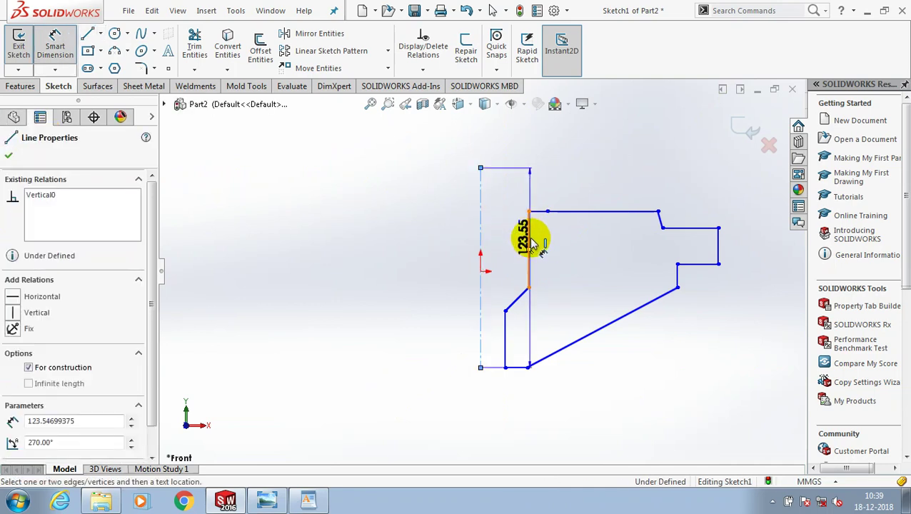
{"action": "left_click", "coordinate": [485, 275]}
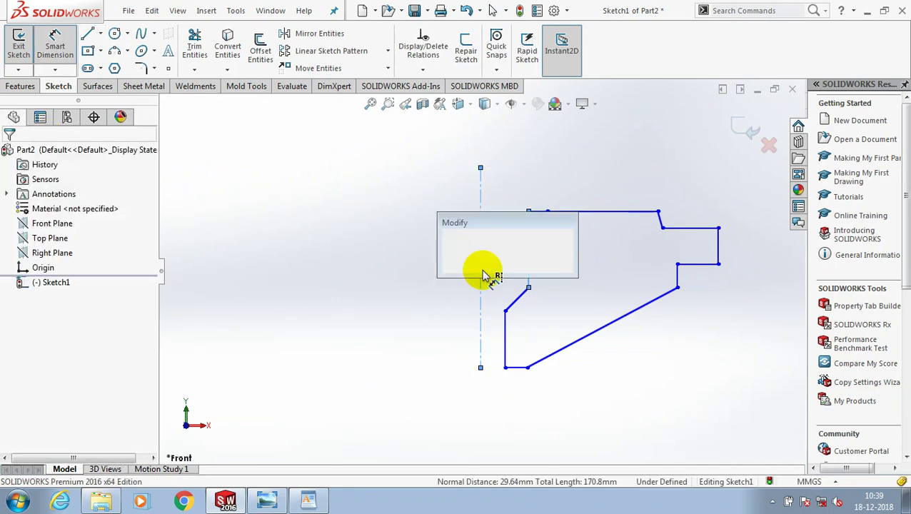
{"action": "type", "text": "28"}
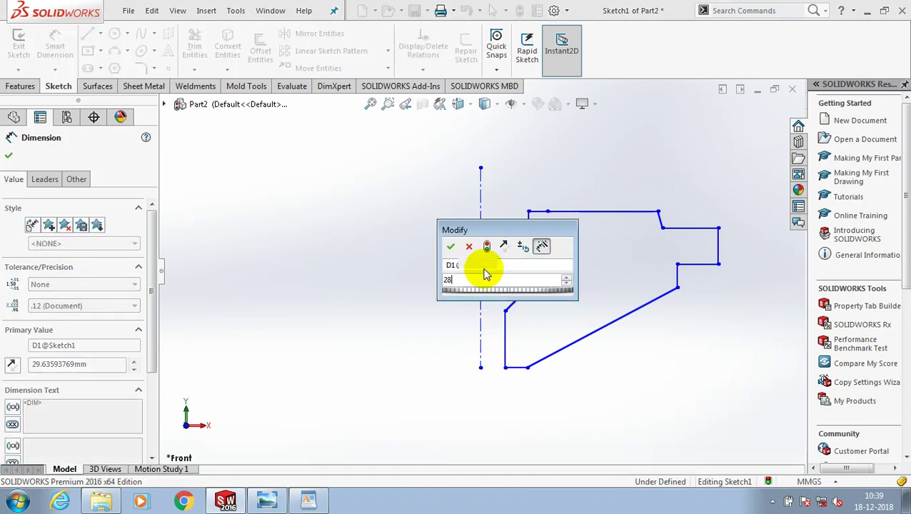
{"action": "key", "text": "Return"}
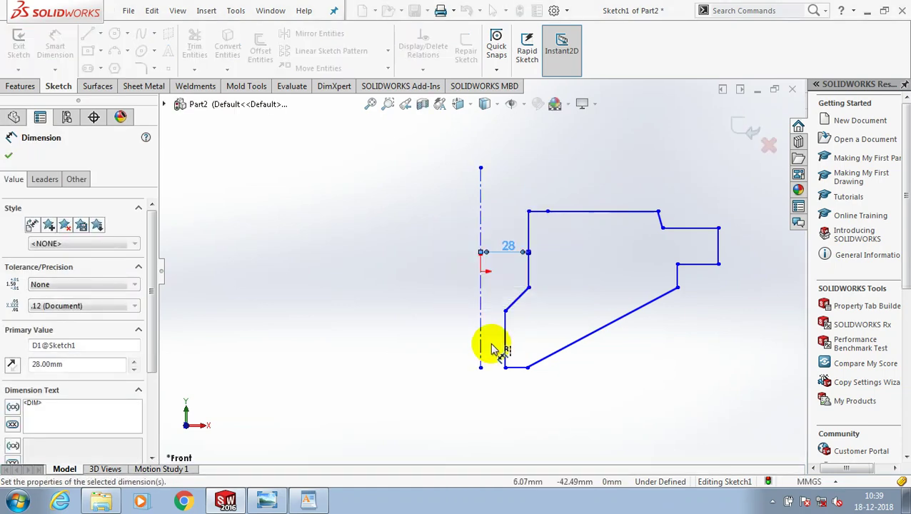
{"action": "left_click", "coordinate": [482, 337]}
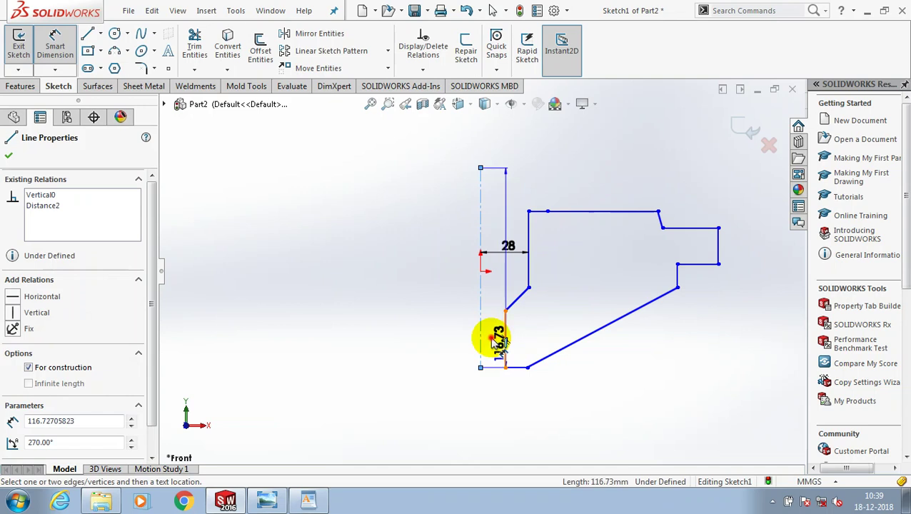
{"action": "left_click", "coordinate": [493, 341]}
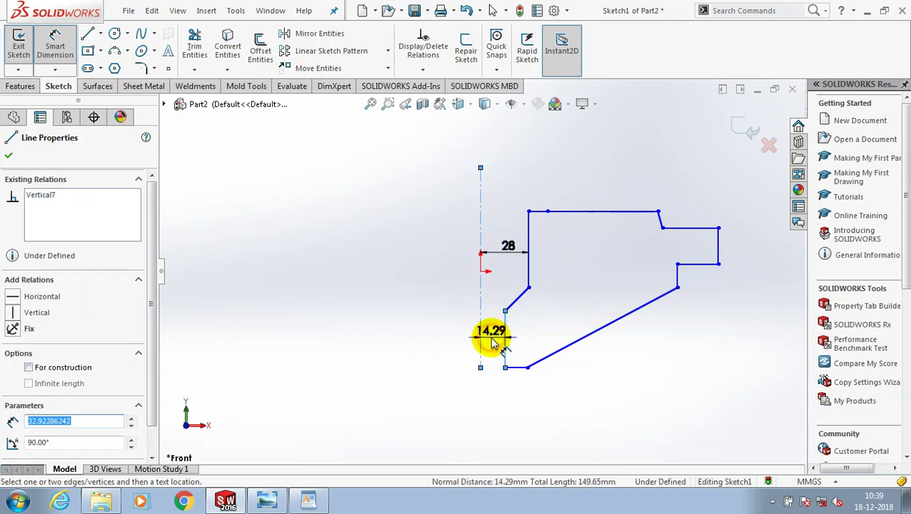
{"action": "left_click", "coordinate": [491, 342]}
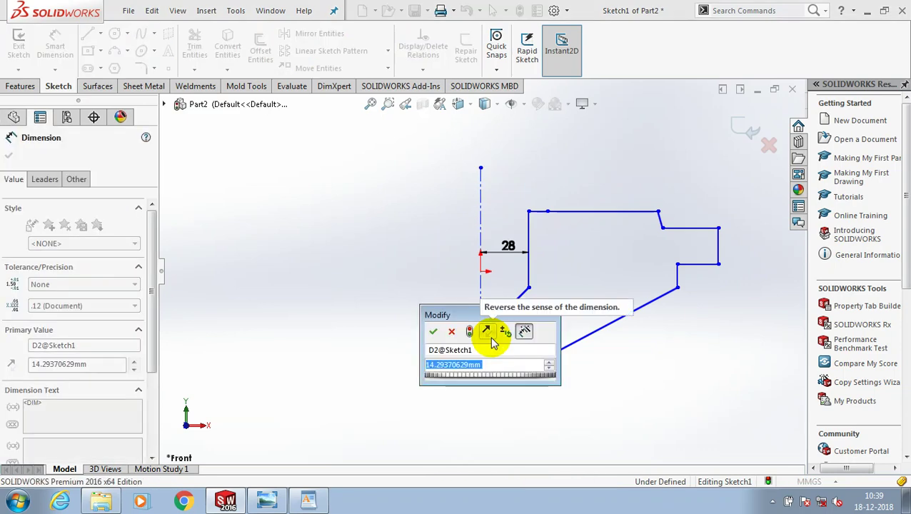
{"action": "key", "text": "Return"}
{"action": "left_click", "coordinate": [579, 211]}
Step: Set the overall profile height to 87 and the left-side height to 50
{"action": "left_click", "coordinate": [505, 354]}
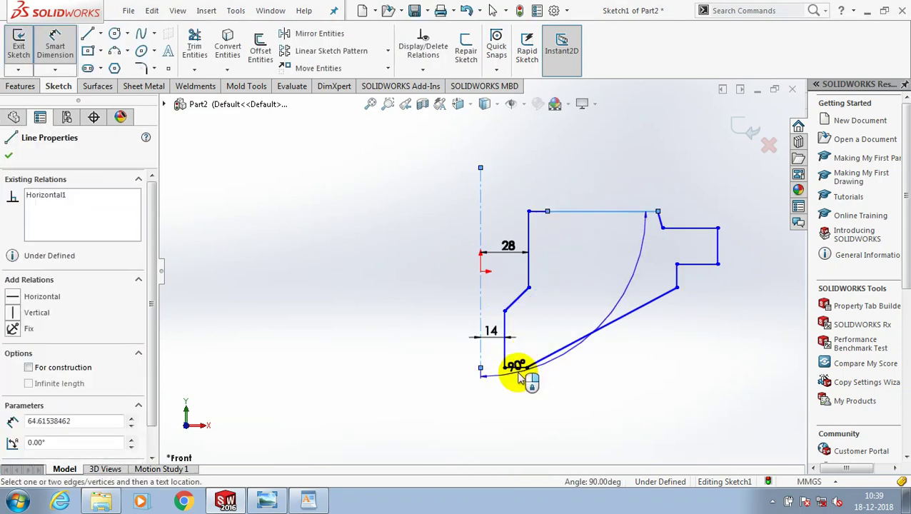
{"action": "left_click", "coordinate": [541, 389]}
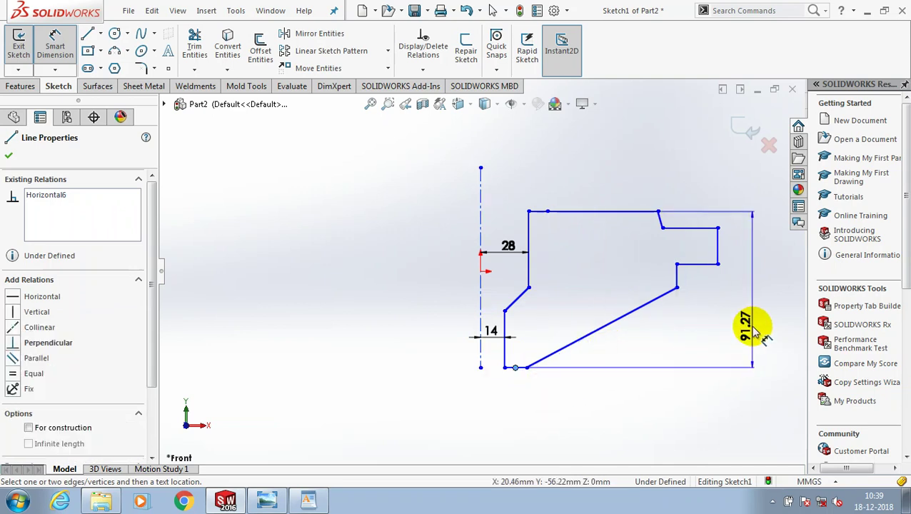
{"action": "left_click", "coordinate": [748, 338]}
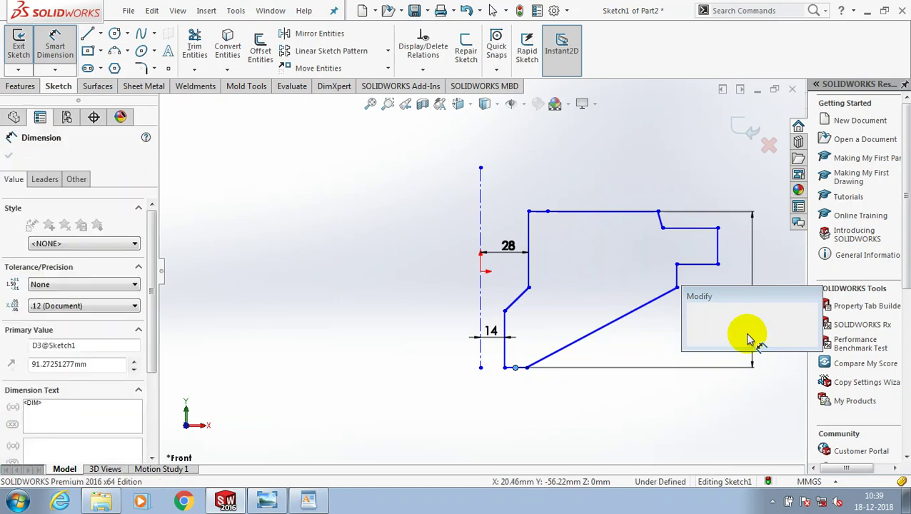
{"action": "type", "text": "87"}
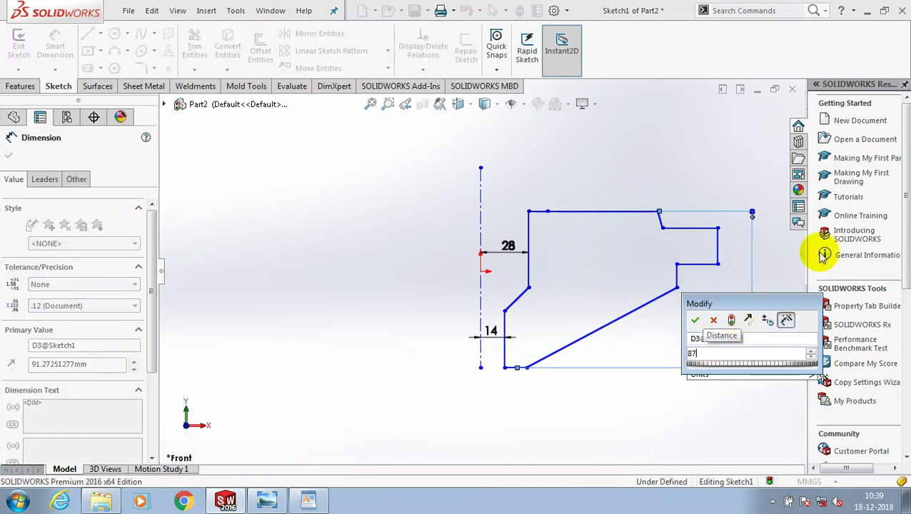
{"action": "key", "text": "Return"}
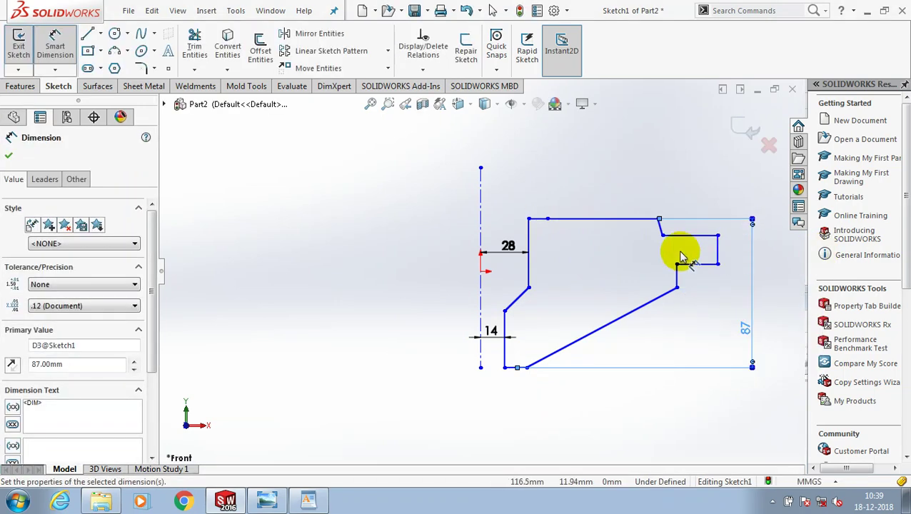
{"action": "left_click", "coordinate": [452, 261]}
{"action": "left_click", "coordinate": [452, 260]}
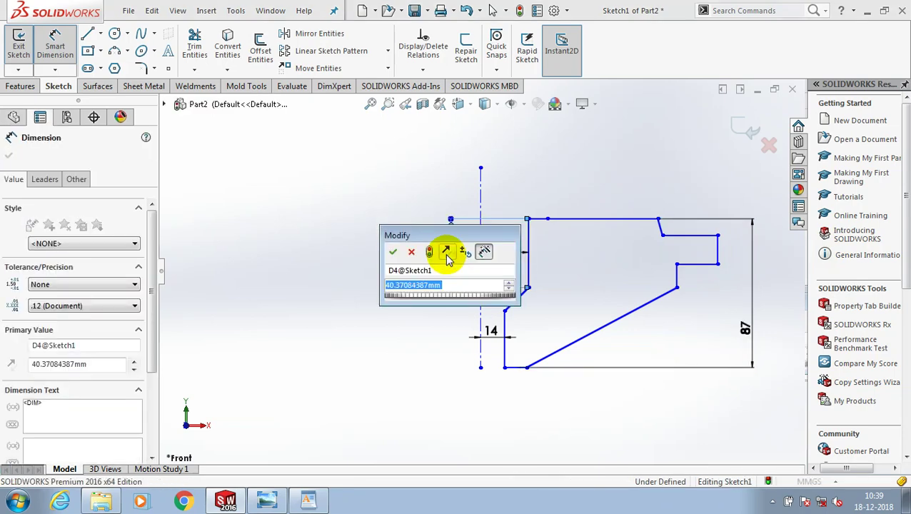
{"action": "type", "text": "50"}
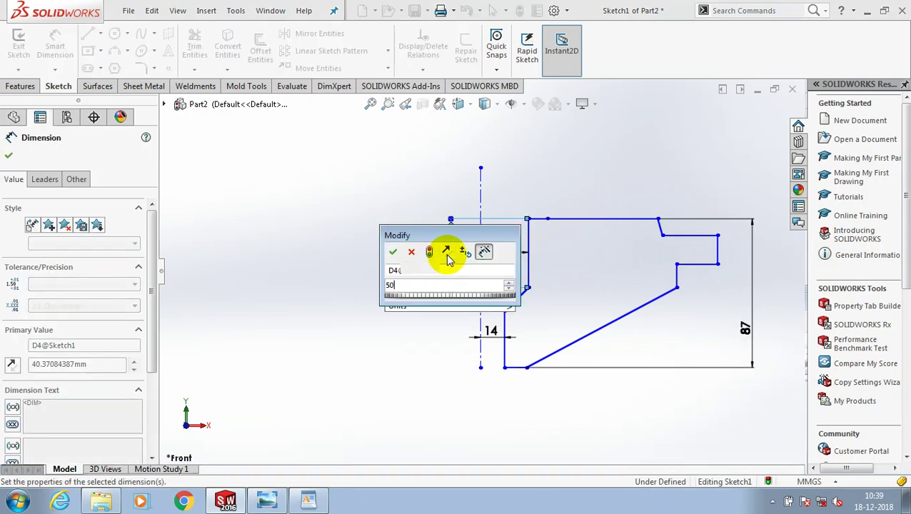
{"action": "key", "text": "Return"}
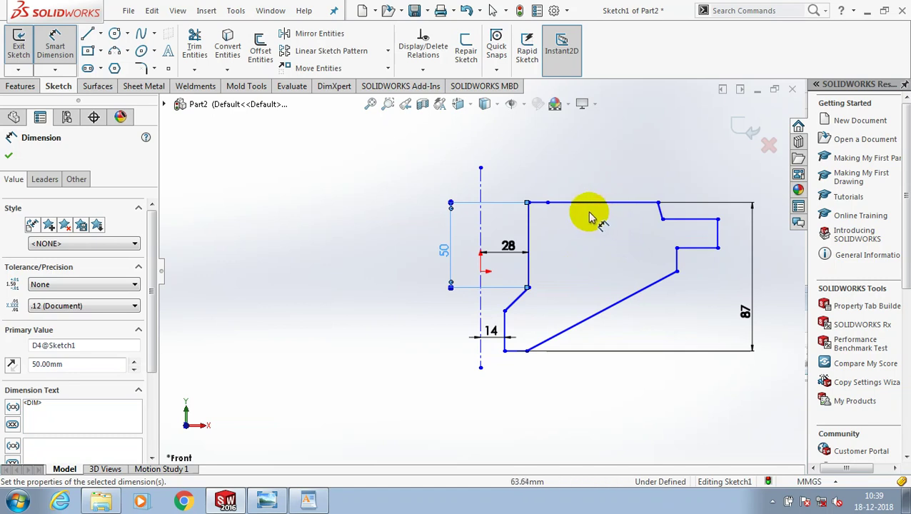
Step: Locate the top step end 88 and the right edge 138 from the centerline
{"action": "left_click", "coordinate": [502, 189]}
{"action": "left_click", "coordinate": [656, 200]}
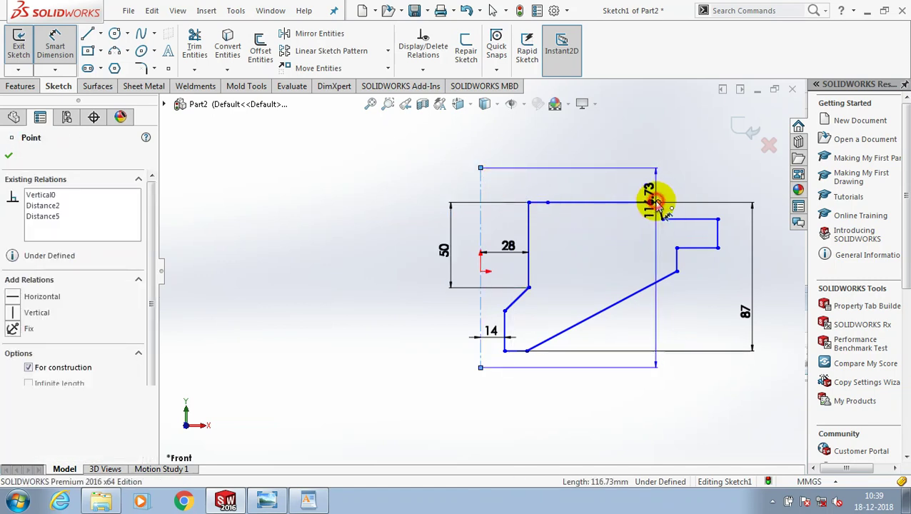
{"action": "left_click", "coordinate": [605, 178]}
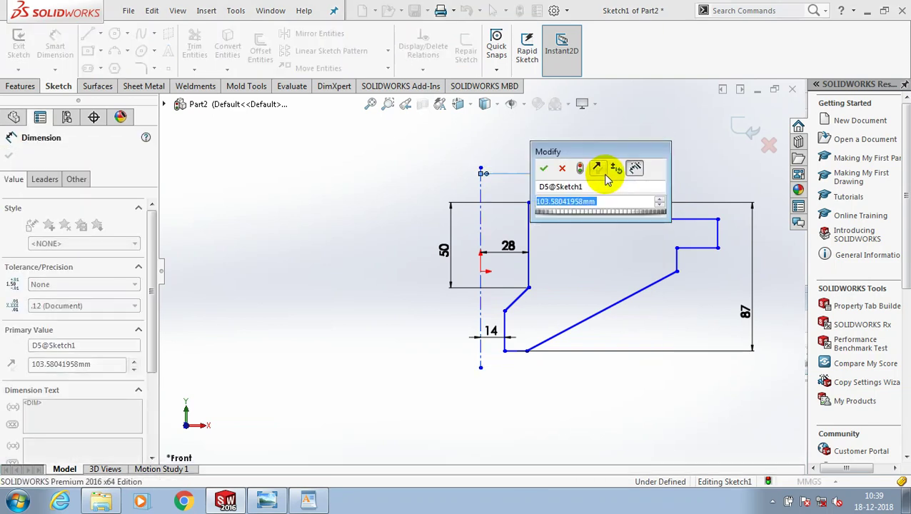
{"action": "type", "text": "88"}
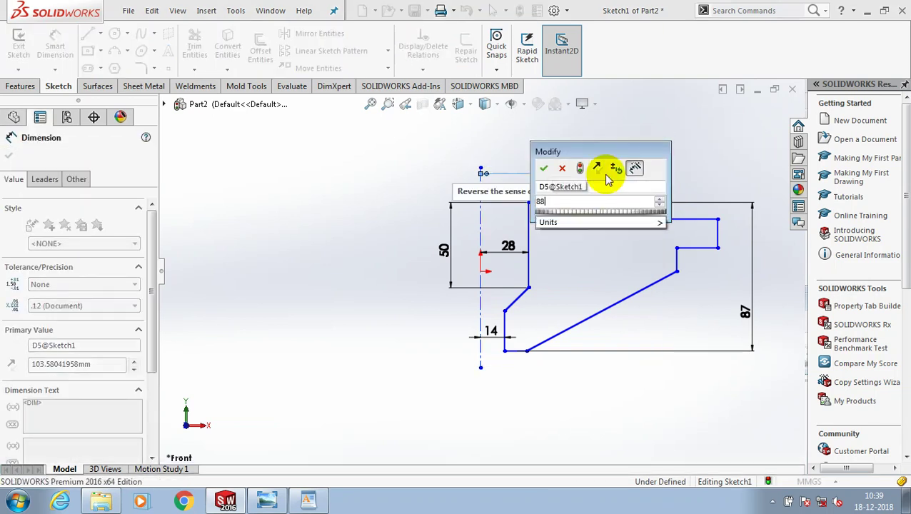
{"action": "key", "text": "Return"}
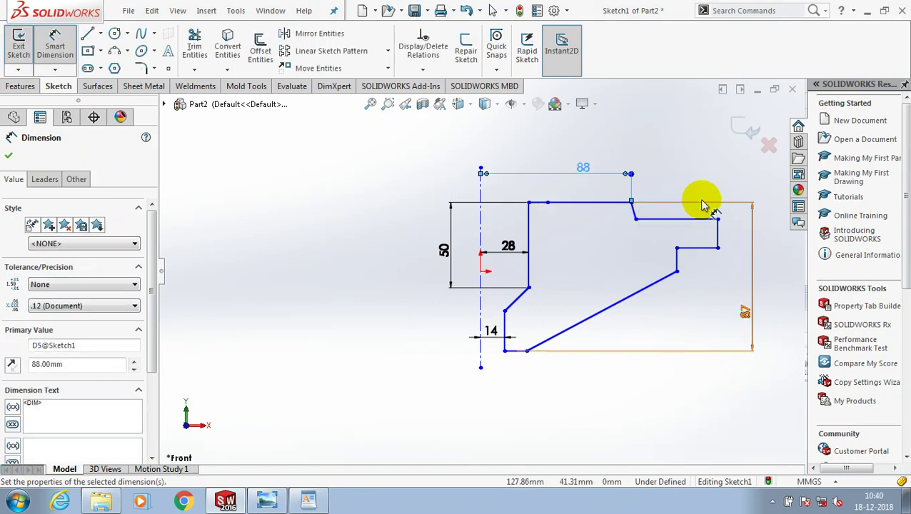
{"action": "left_click", "coordinate": [481, 191]}
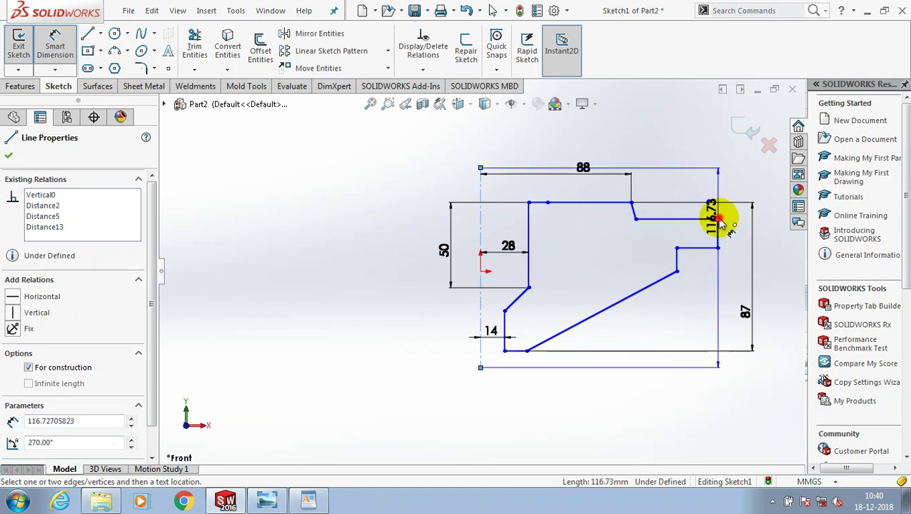
{"action": "left_click", "coordinate": [717, 218]}
{"action": "left_click", "coordinate": [613, 144]}
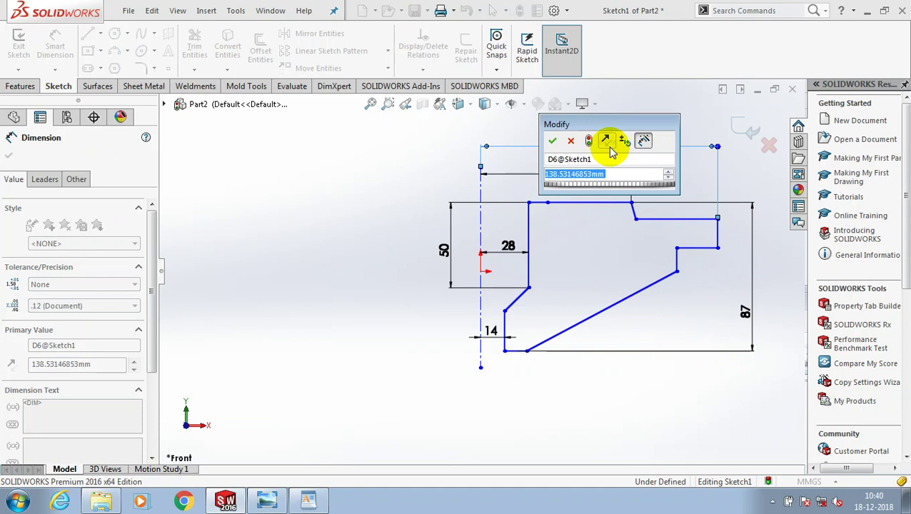
{"action": "type", "text": "138"}
{"action": "key", "text": "Return"}
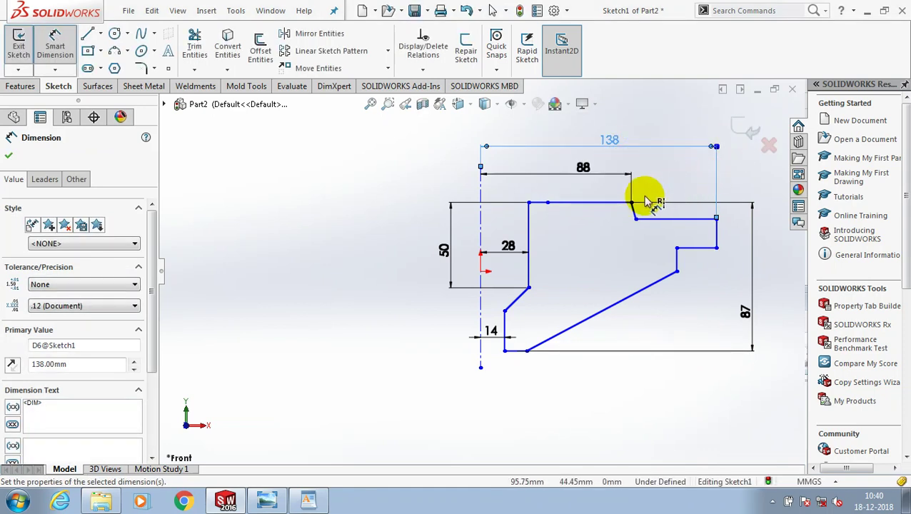
Step: Dimension the top step height to 6 and the right vertical edge to 28
{"action": "left_click", "coordinate": [641, 205]}
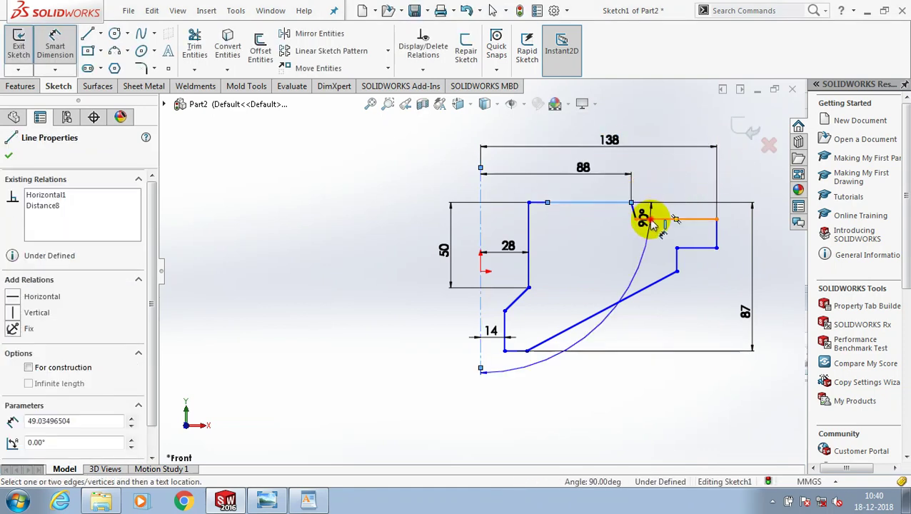
{"action": "left_click", "coordinate": [646, 214]}
{"action": "left_click", "coordinate": [770, 212]}
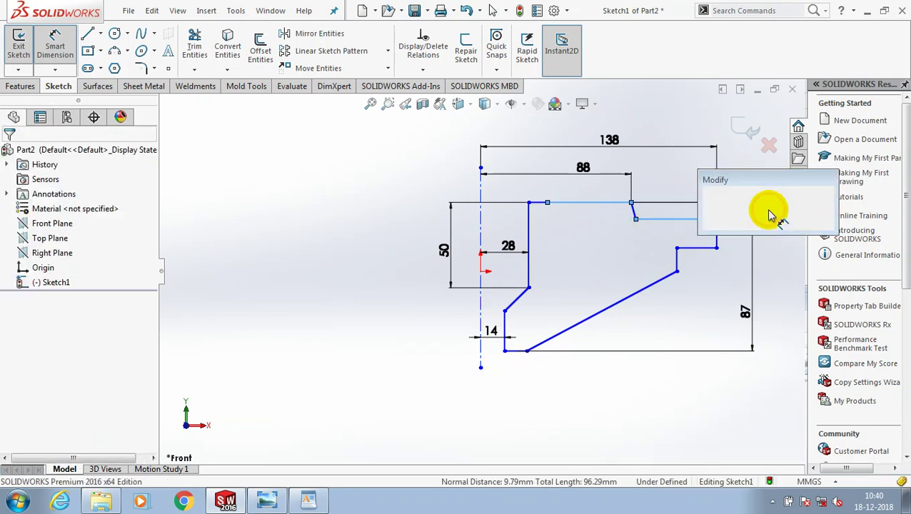
{"action": "type", "text": "6"}
{"action": "key", "text": "Return"}
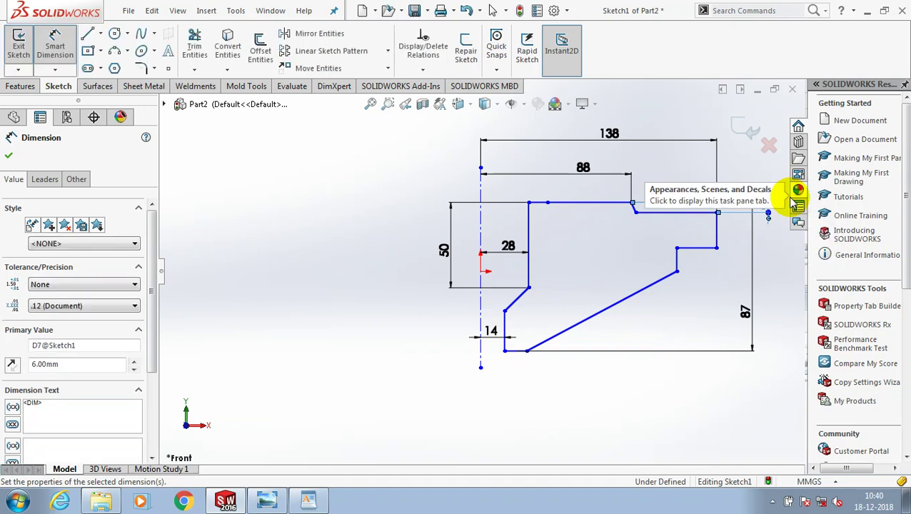
{"action": "scroll", "coordinate": [722, 239], "scroll_direction": "down", "scroll_amount": 3}
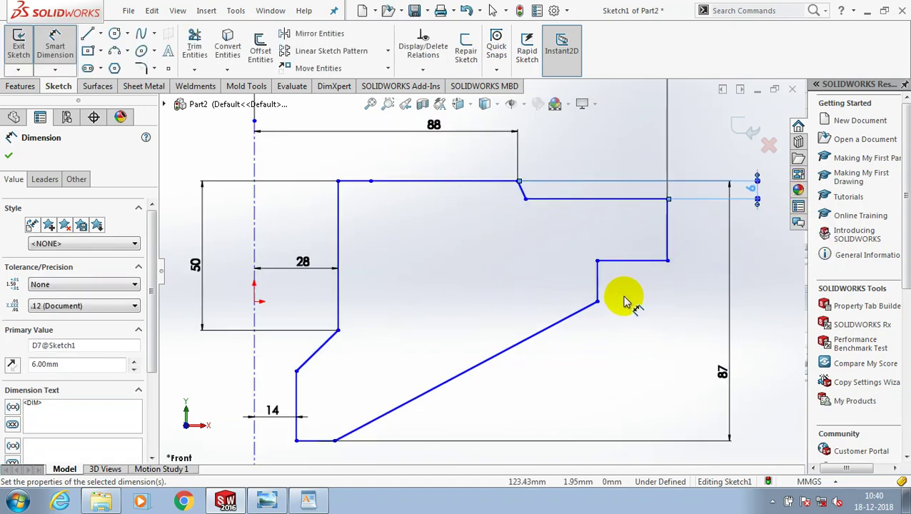
{"action": "left_click", "coordinate": [668, 229]}
{"action": "left_click", "coordinate": [707, 227]}
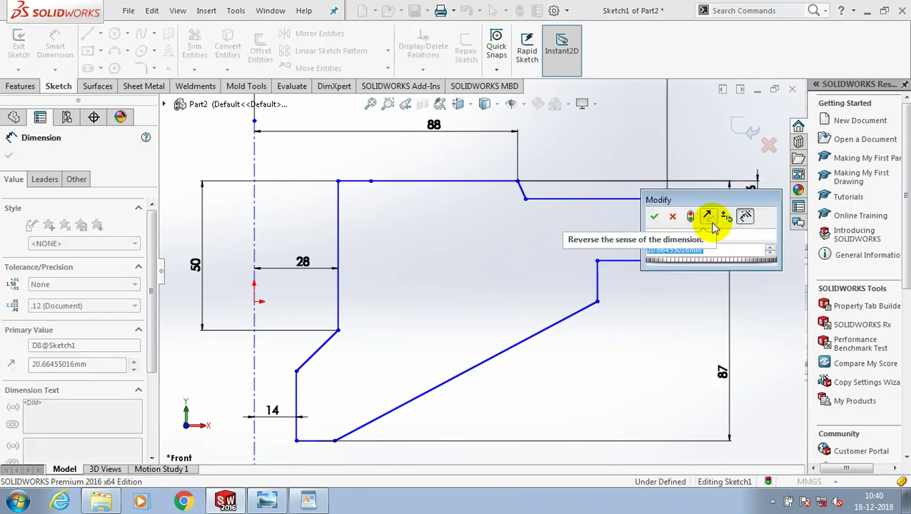
{"action": "type", "text": "28"}
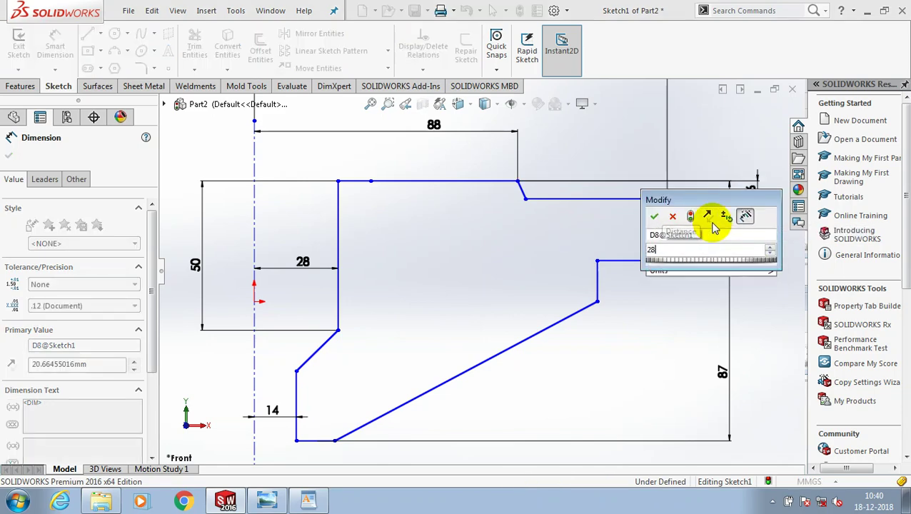
{"action": "key", "text": "Return"}
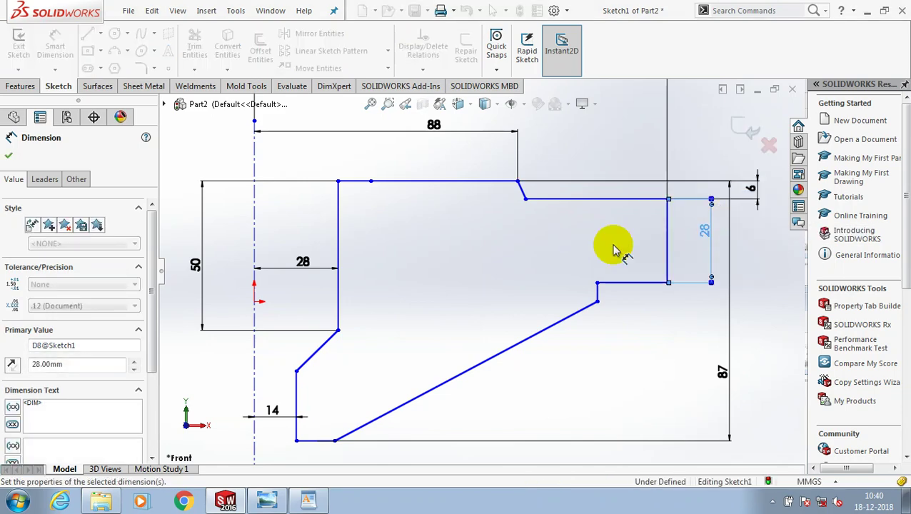
Step: Set the short vertical edge length to 6
{"action": "left_click", "coordinate": [614, 250]}
{"action": "left_click", "coordinate": [598, 291]}
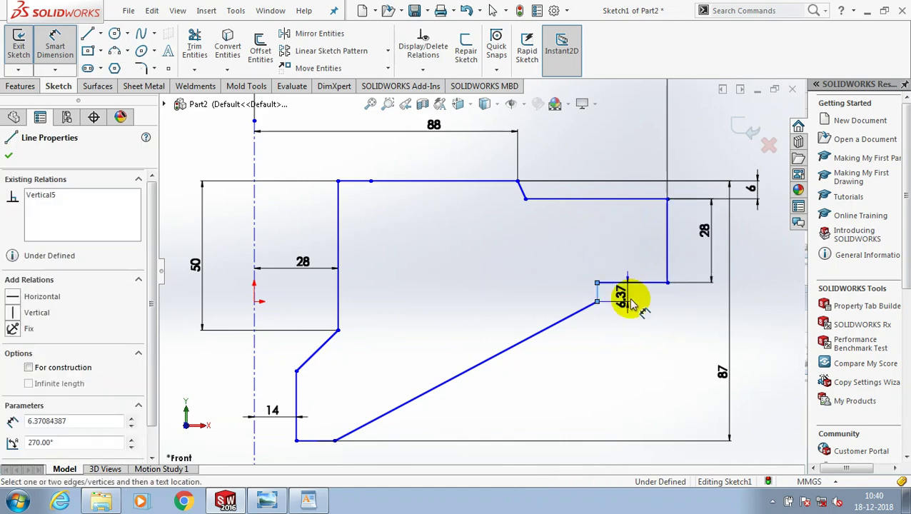
{"action": "left_click", "coordinate": [632, 303]}
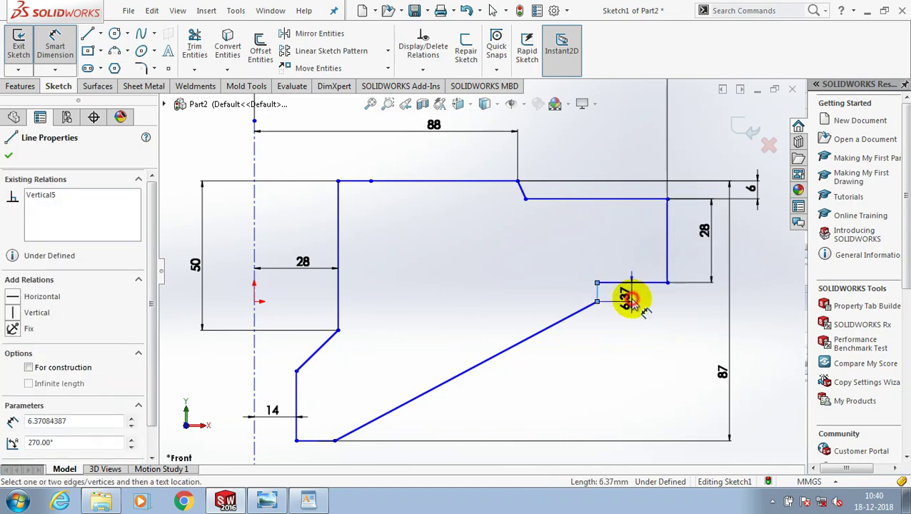
{"action": "type", "text": "6"}
{"action": "key", "text": "Return"}
{"action": "scroll", "coordinate": [631, 386], "scroll_direction": "up", "scroll_amount": 2}
{"action": "scroll", "coordinate": [612, 363], "scroll_direction": "up", "scroll_amount": 1}
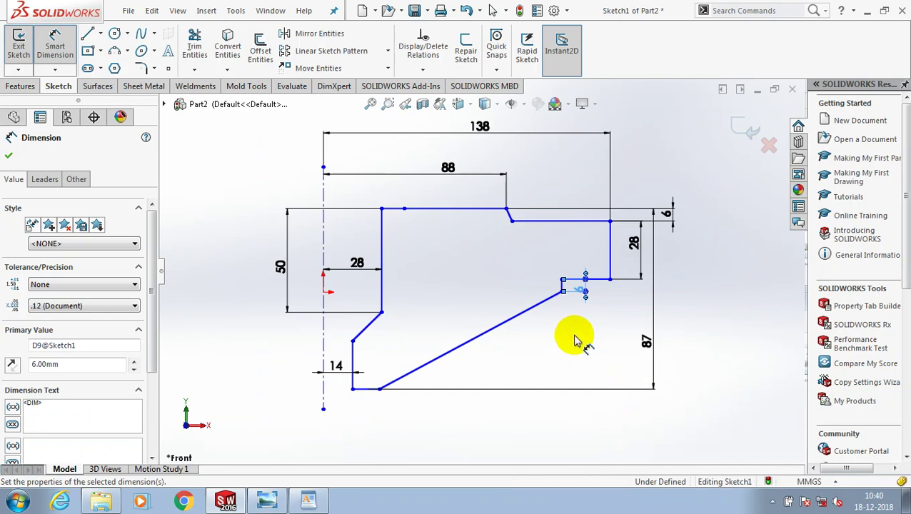
Step: Dimension the bottom corner 35 from the centerline
{"action": "left_click", "coordinate": [379, 390]}
{"action": "left_click", "coordinate": [323, 397]}
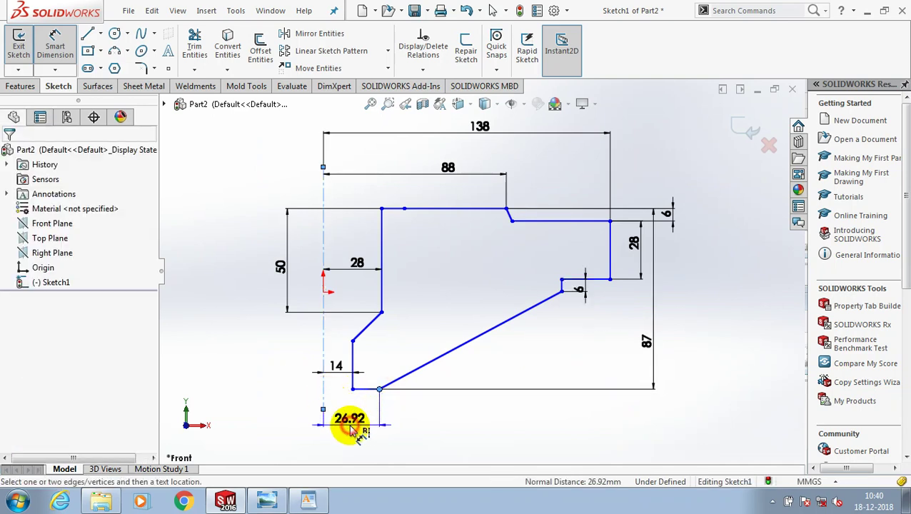
{"action": "left_click", "coordinate": [355, 432]}
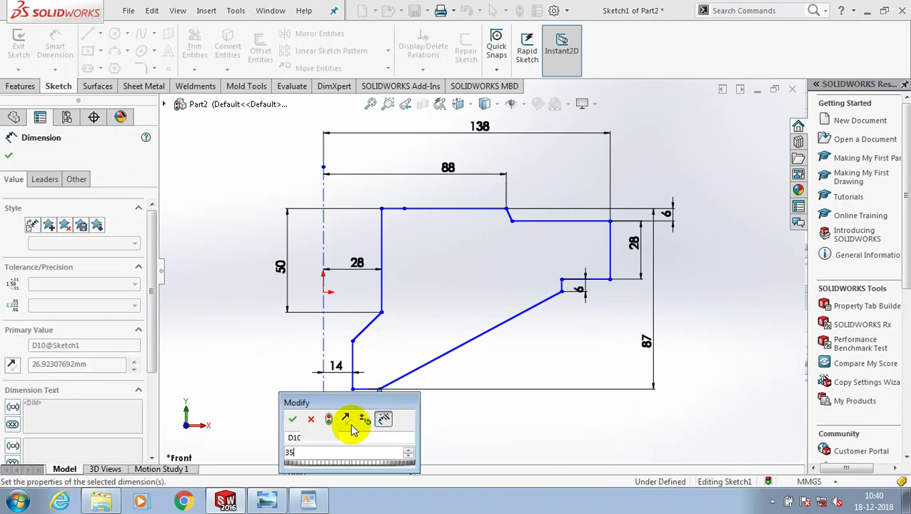
{"action": "type", "text": "35"}
{"action": "key", "text": "Return"}
Step: Add a driven 47 height dimension for the slanted edge's upper end
{"action": "key", "text": "z"}
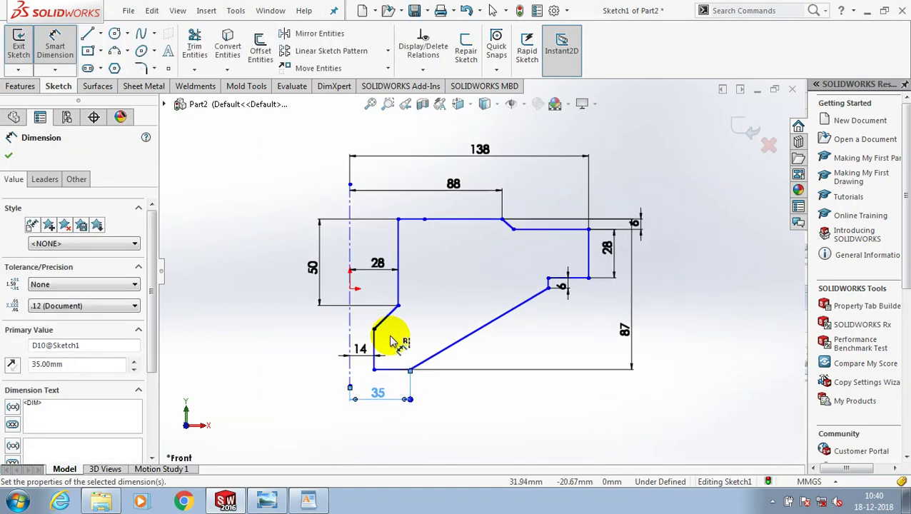
{"action": "left_click", "coordinate": [490, 353]}
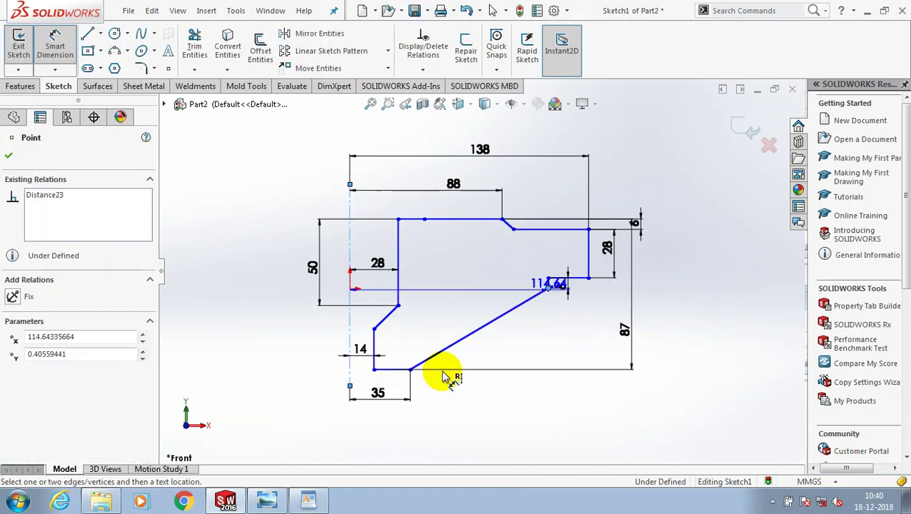
{"action": "left_click", "coordinate": [409, 370]}
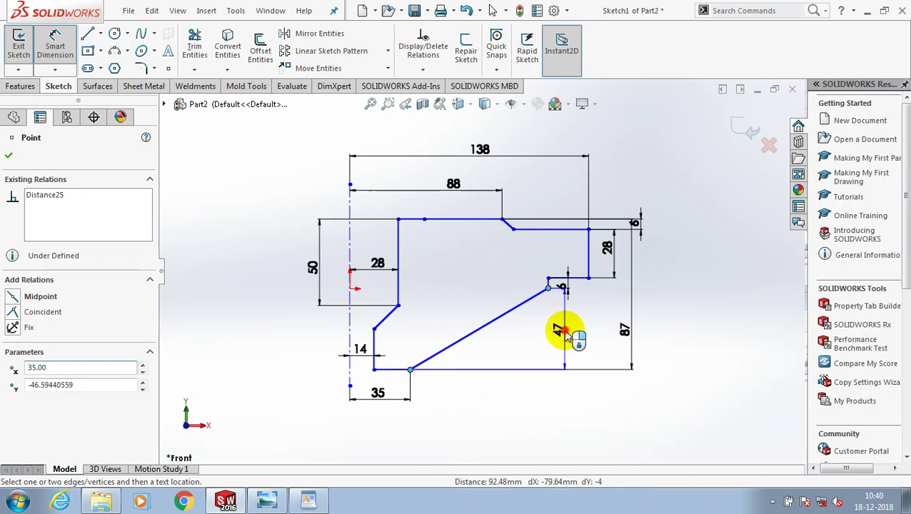
{"action": "left_click", "coordinate": [566, 335]}
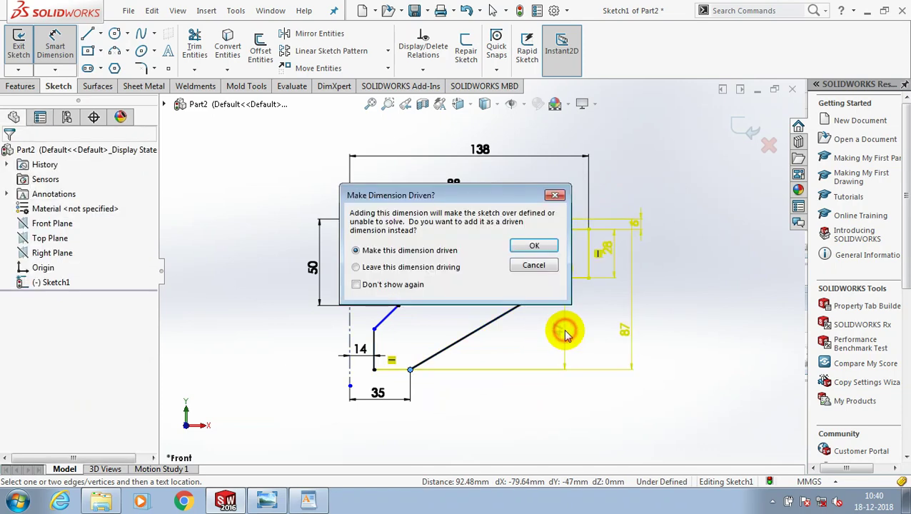
{"action": "key", "text": "Return"}
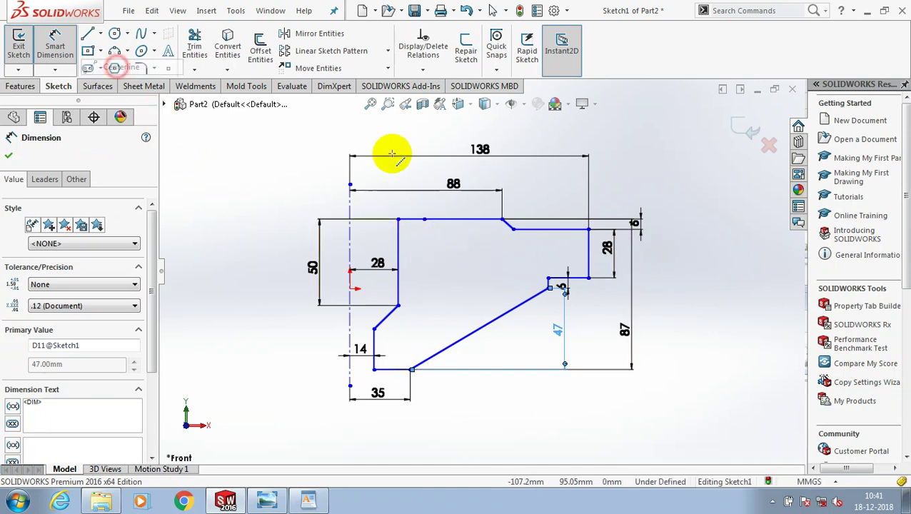
Step: Draw a short vertical reference centerline at the chamfer's corner
{"action": "key", "text": "l"}
{"action": "left_click", "coordinate": [513, 228]}
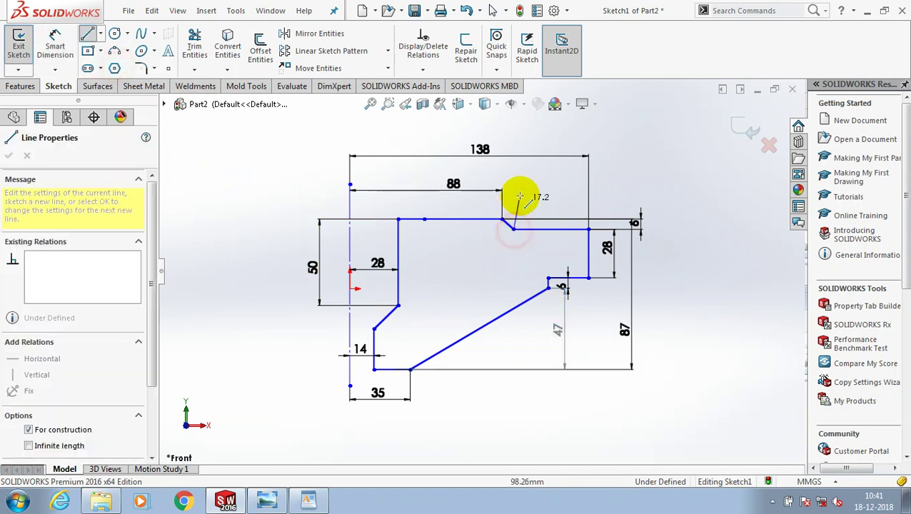
{"action": "left_click", "coordinate": [514, 183]}
{"action": "key", "text": "Escape"}
{"action": "scroll", "coordinate": [541, 201], "scroll_direction": "down", "scroll_amount": 3}
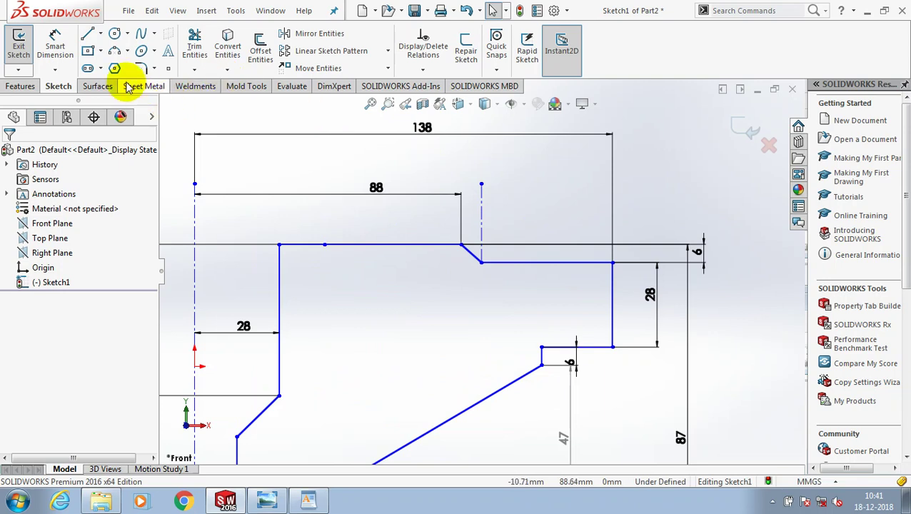
Step: Dimension the chamfer line at 30° to the new centerline
{"action": "left_click", "coordinate": [55, 44]}
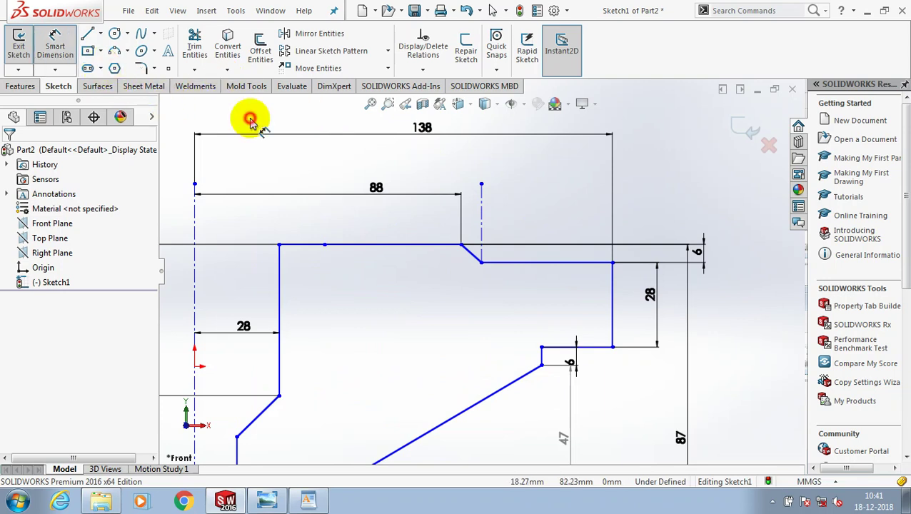
{"action": "scroll", "coordinate": [449, 261], "scroll_direction": "down", "scroll_amount": 2}
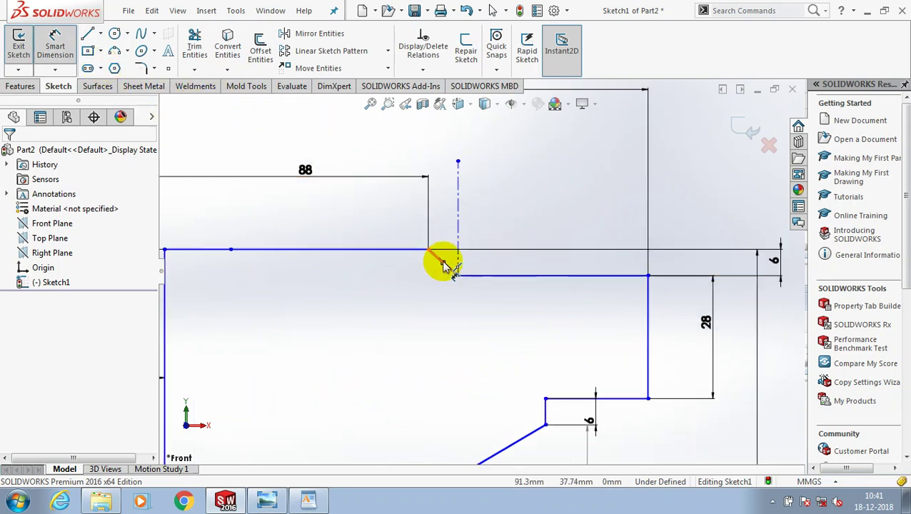
{"action": "left_click", "coordinate": [443, 266]}
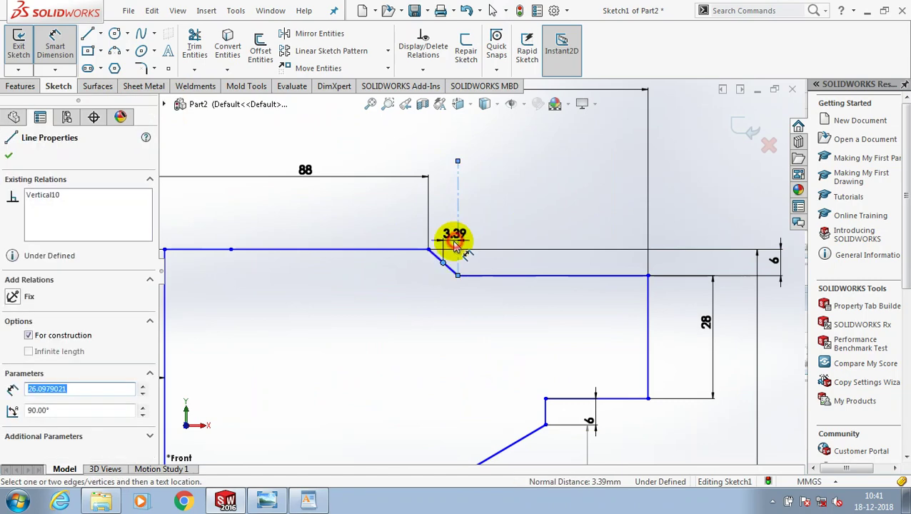
{"action": "key", "text": "Escape"}
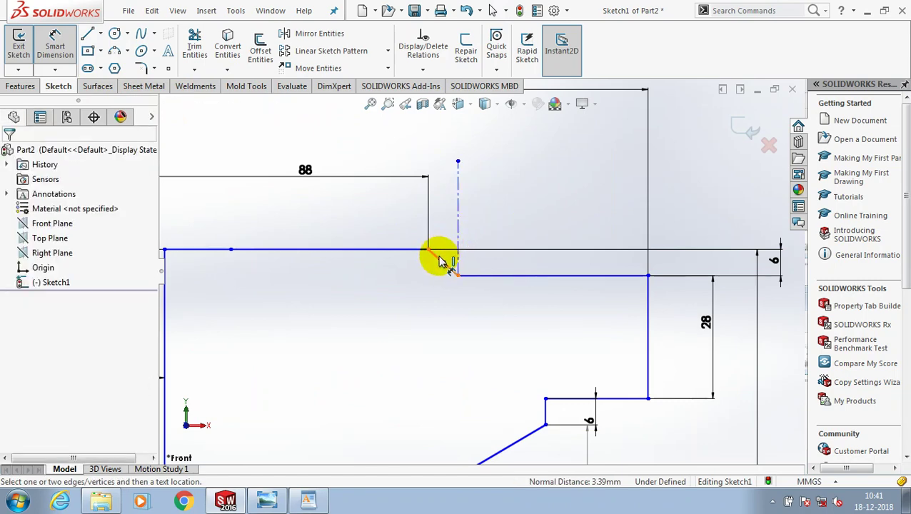
{"action": "left_click", "coordinate": [450, 241]}
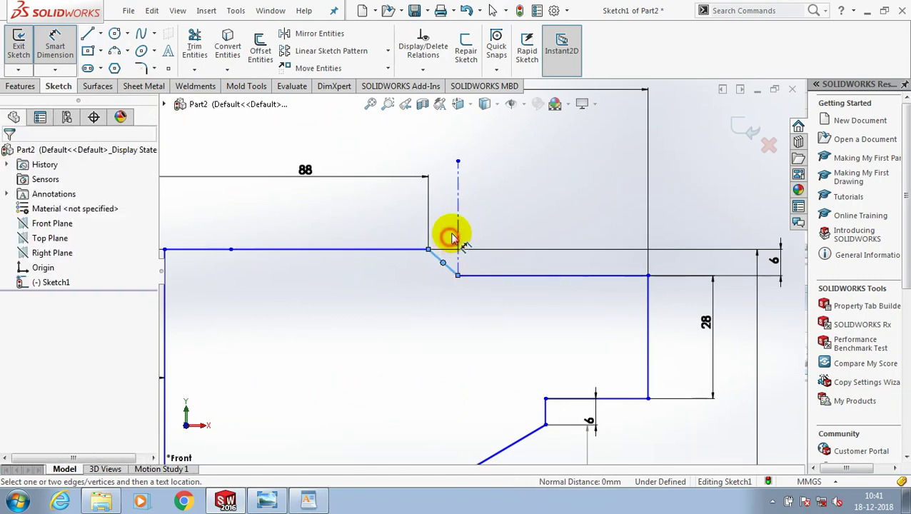
{"action": "left_click", "coordinate": [458, 226]}
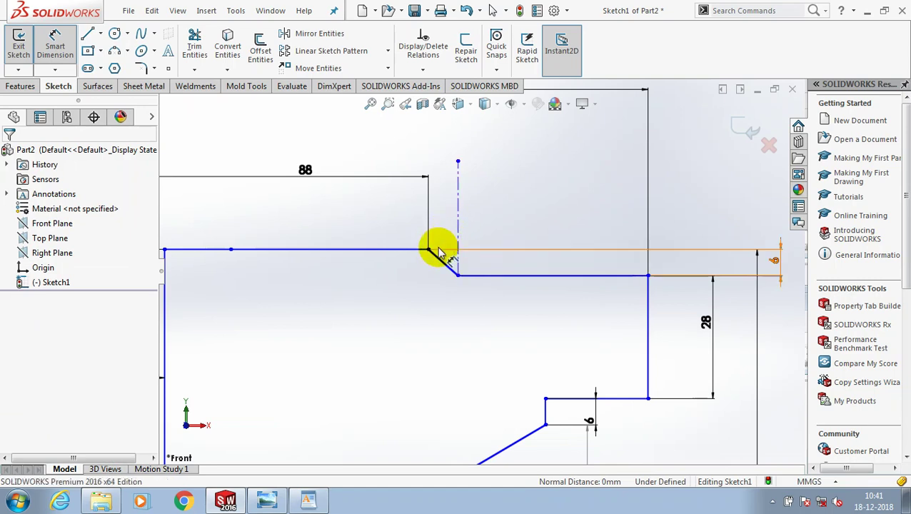
{"action": "left_click", "coordinate": [443, 256]}
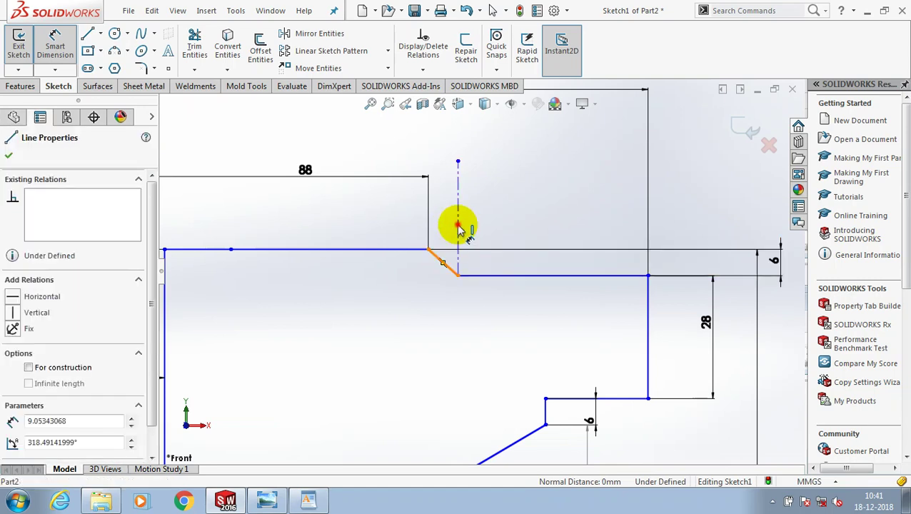
{"action": "left_click", "coordinate": [459, 229]}
{"action": "left_click", "coordinate": [452, 248]}
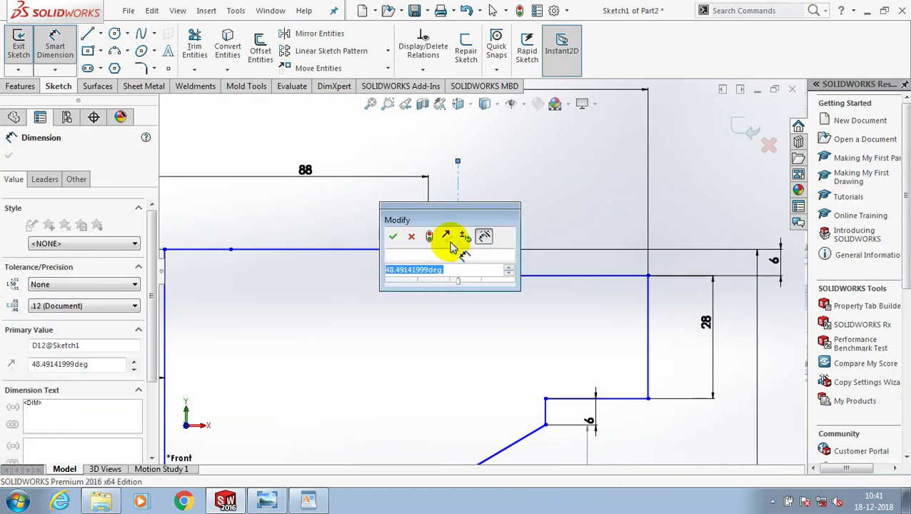
{"action": "type", "text": "30"}
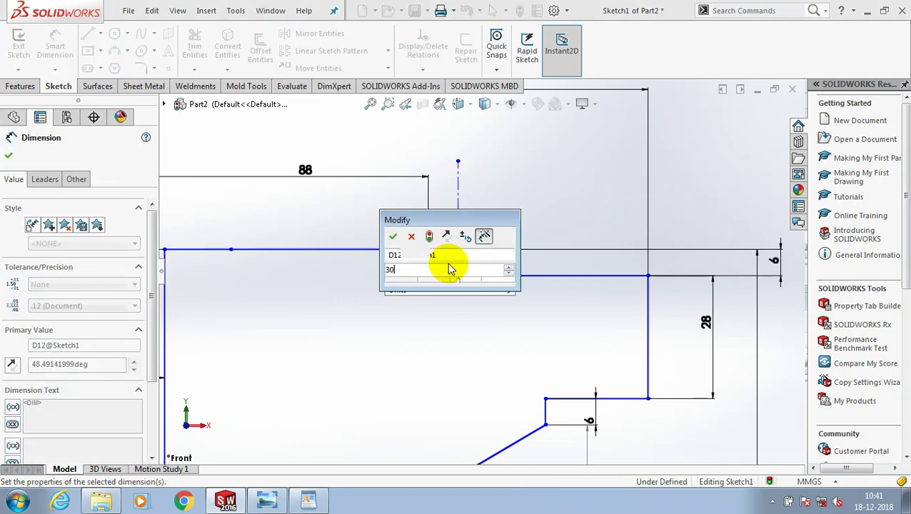
{"action": "key", "text": "Return"}
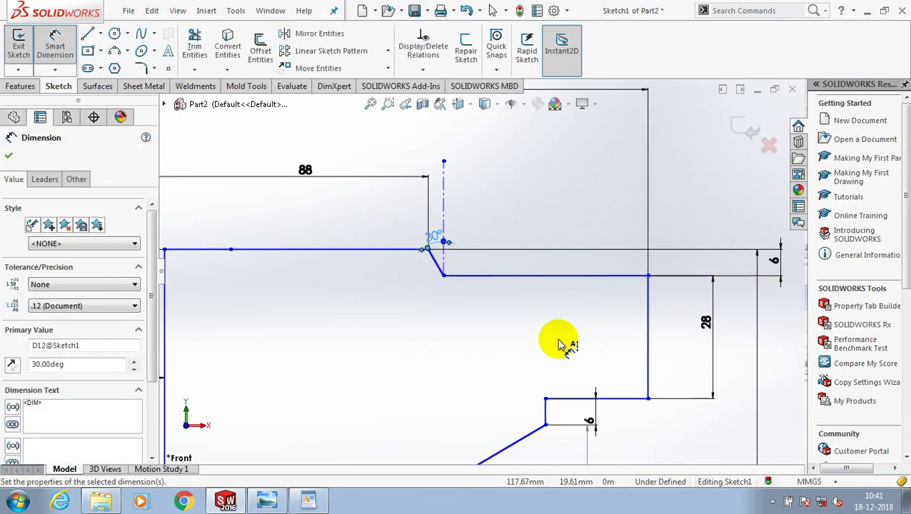
{"action": "scroll", "coordinate": [479, 264], "scroll_direction": "up", "scroll_amount": 5}
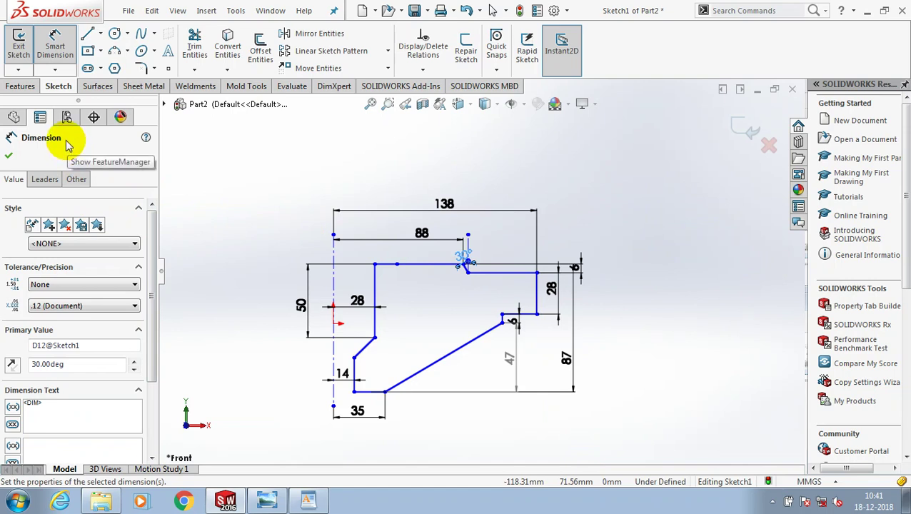
Step: Exit the sketch and revolve the profile 360° about the centerline, creating Revolve1
{"action": "left_click", "coordinate": [10, 159]}
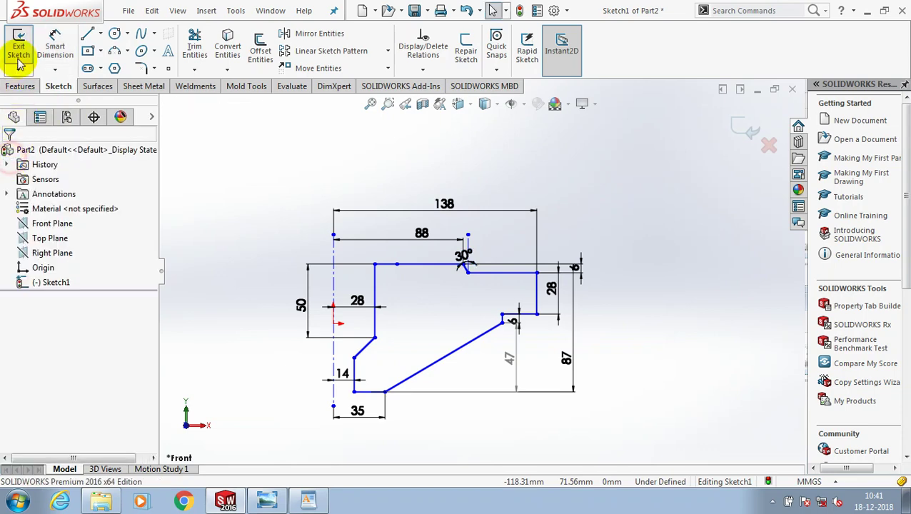
{"action": "left_click", "coordinate": [19, 50]}
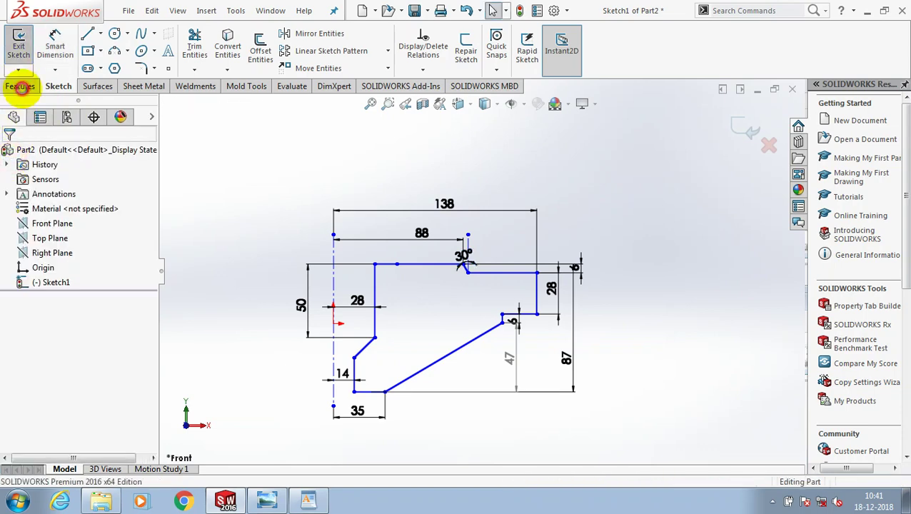
{"action": "left_click", "coordinate": [21, 86]}
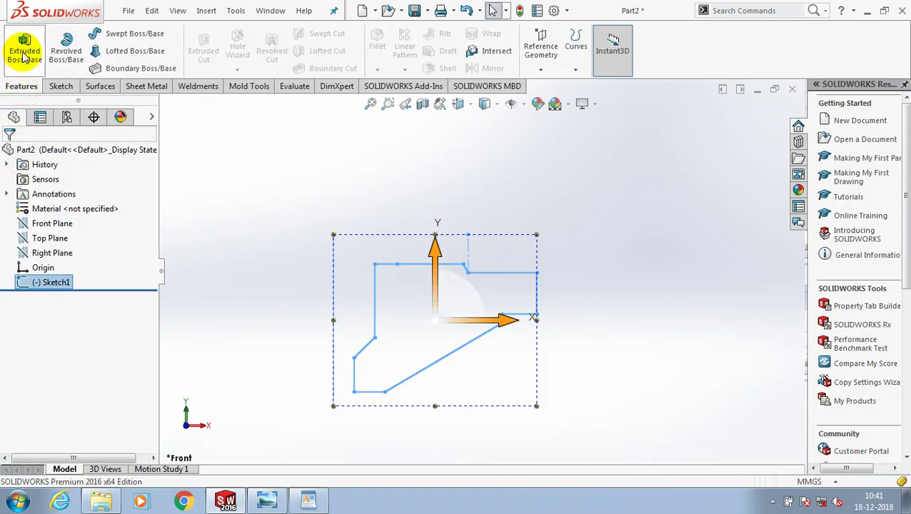
{"action": "left_click", "coordinate": [66, 61]}
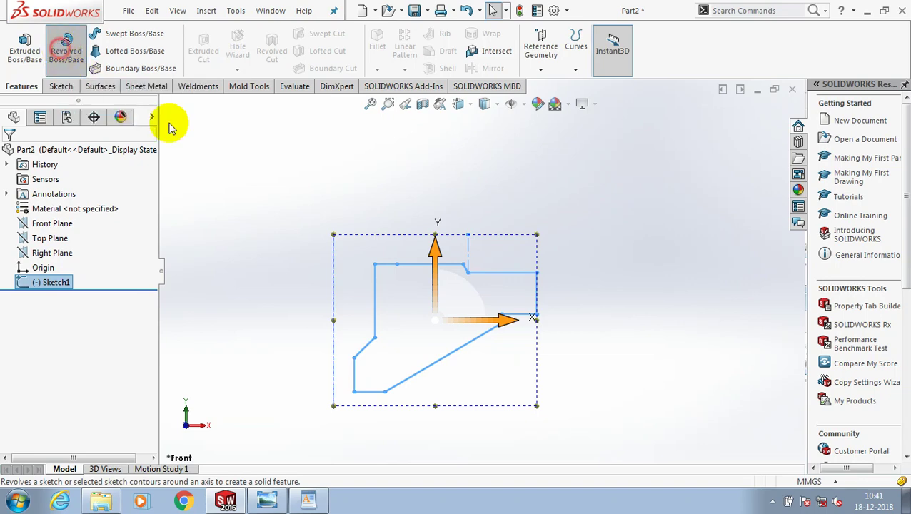
{"action": "left_click", "coordinate": [340, 210]}
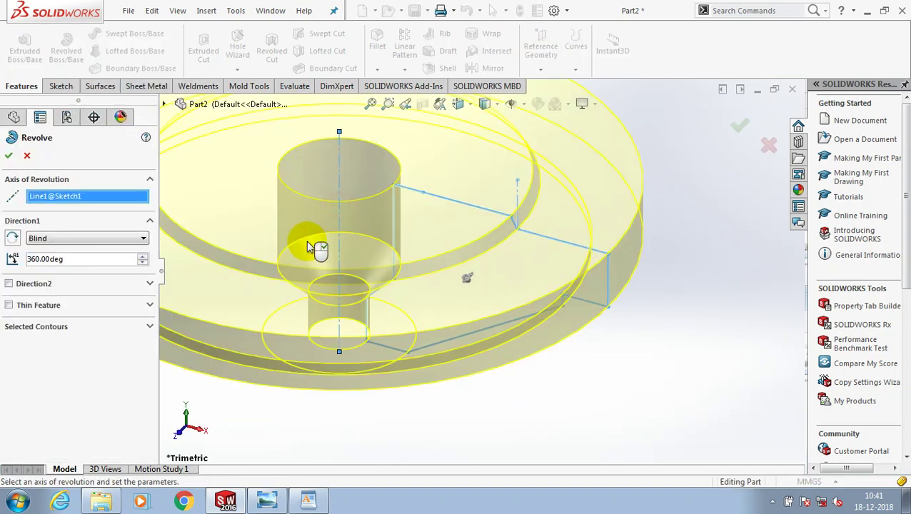
{"action": "right_click", "coordinate": [306, 241]}
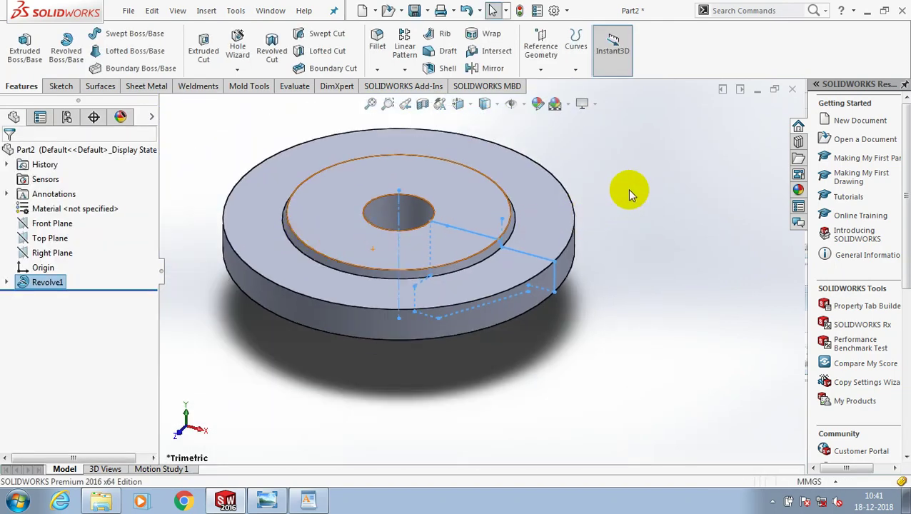
{"action": "left_click", "coordinate": [630, 191]}
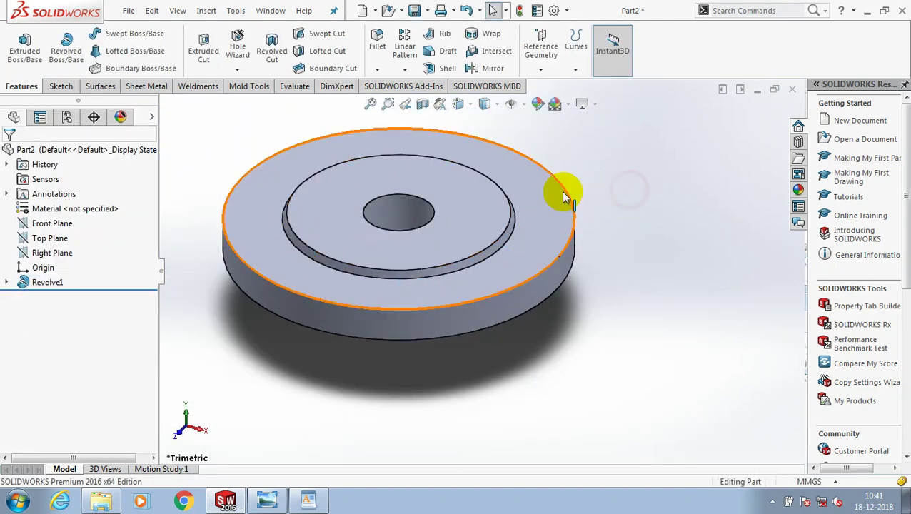
Step: Start Sketch2 on the disc's top face and view it Normal To
{"action": "left_click", "coordinate": [550, 198]}
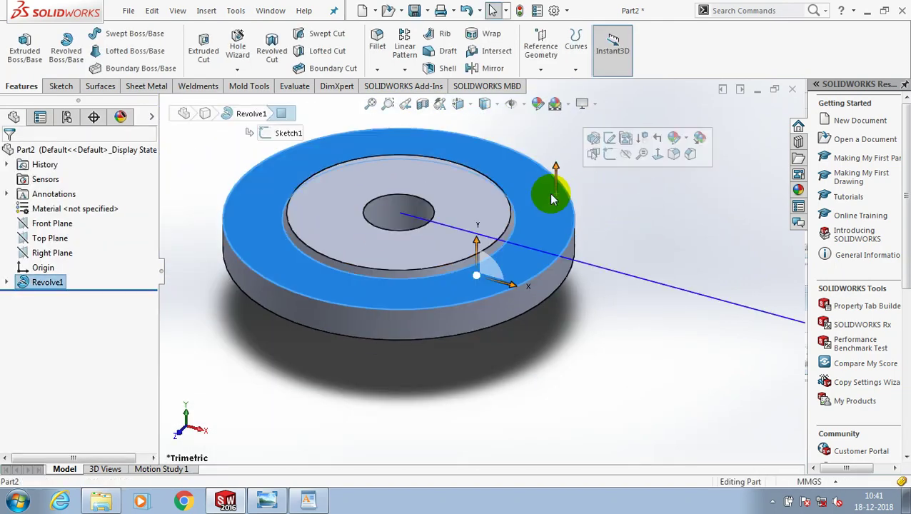
{"action": "left_click", "coordinate": [63, 86]}
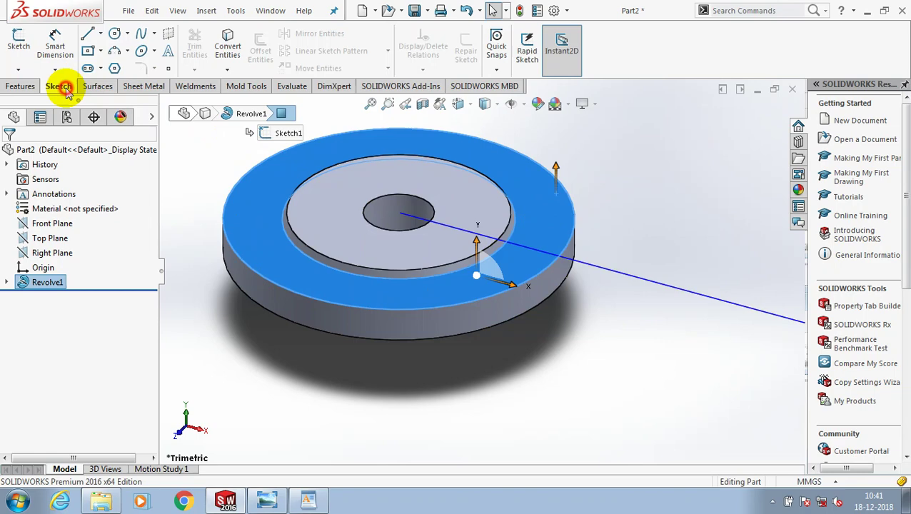
{"action": "left_click", "coordinate": [31, 60]}
{"action": "key", "text": "space"}
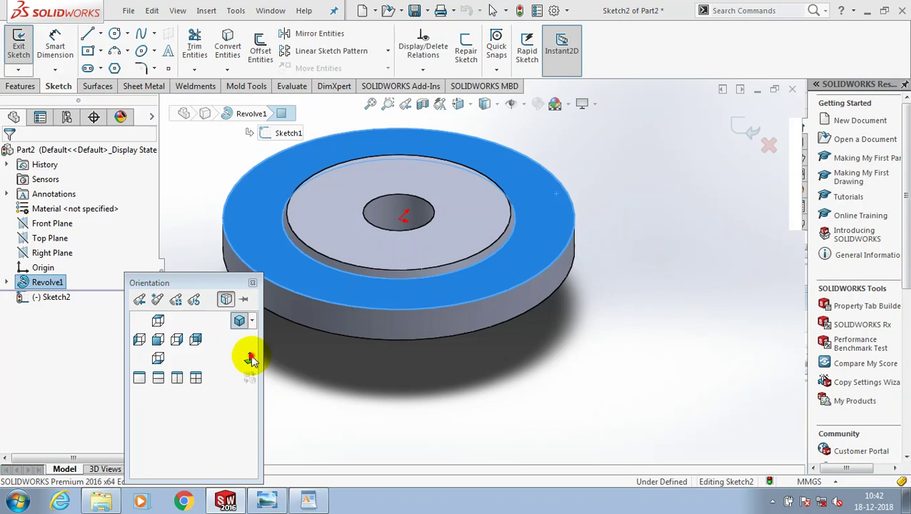
{"action": "left_click", "coordinate": [250, 360]}
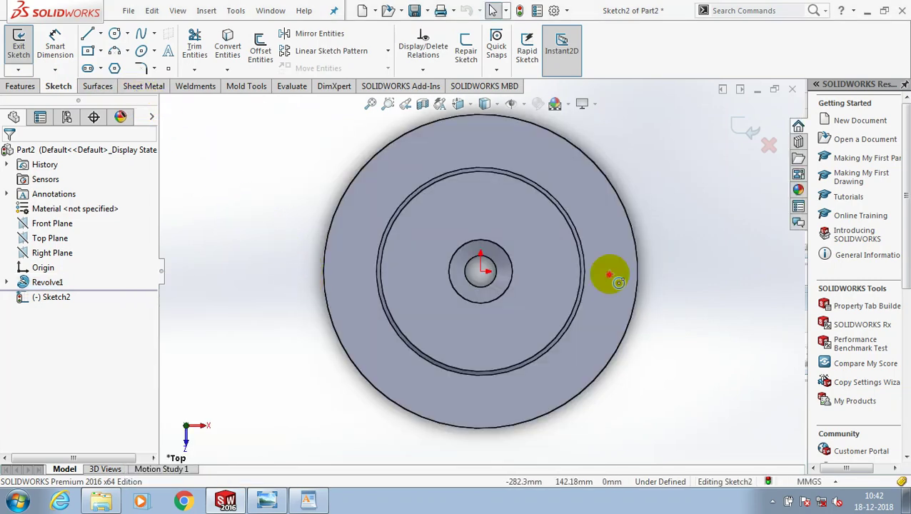
Step: Draw a circle near the right rim and dimension its diameter to 22 mm
{"action": "key", "text": "c"}
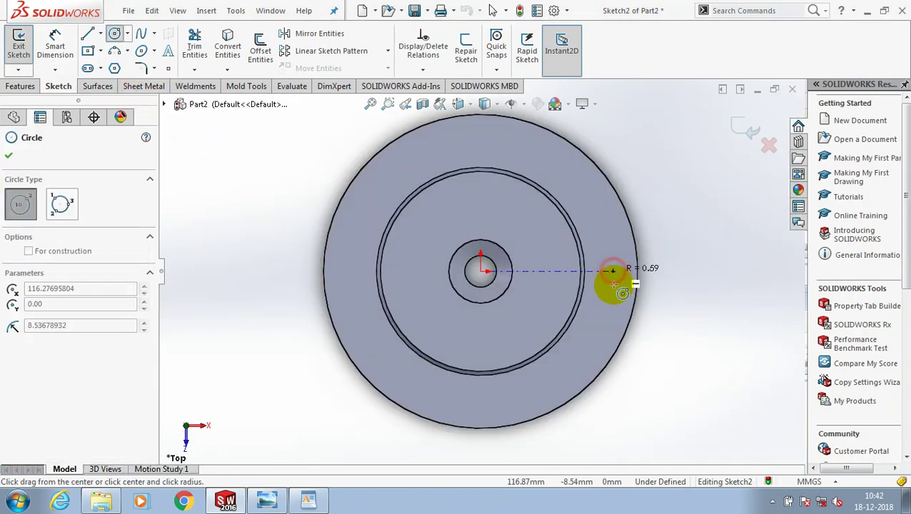
{"action": "left_click_drag", "start_coordinate": [613, 272], "coordinate": [621, 288]}
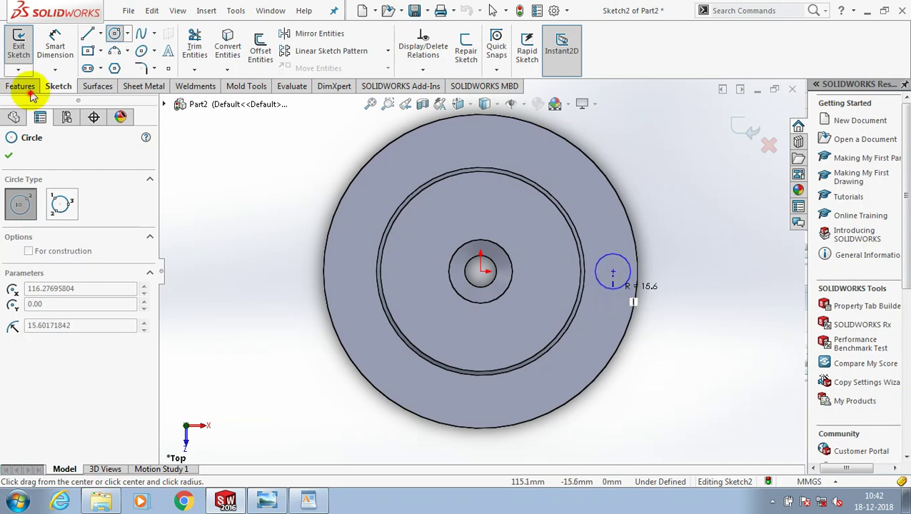
{"action": "left_click", "coordinate": [55, 46]}
{"action": "left_click", "coordinate": [601, 260]}
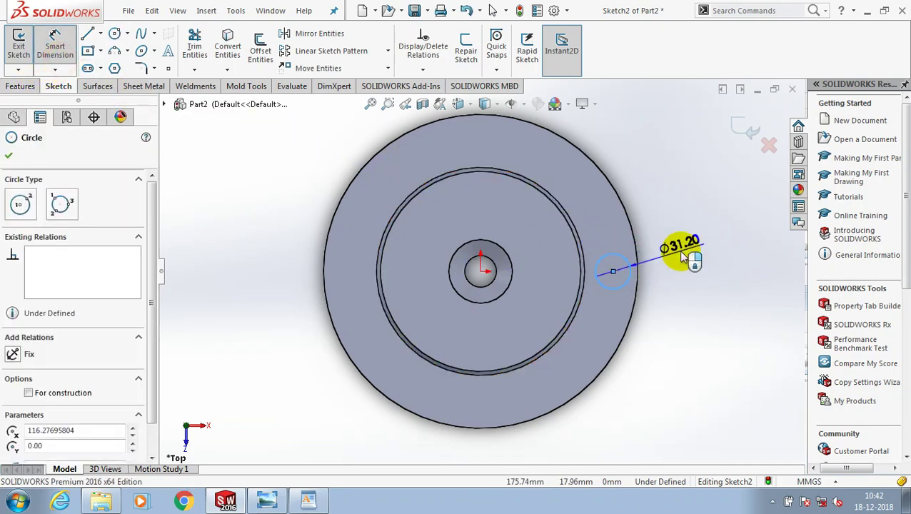
{"action": "left_click", "coordinate": [684, 257]}
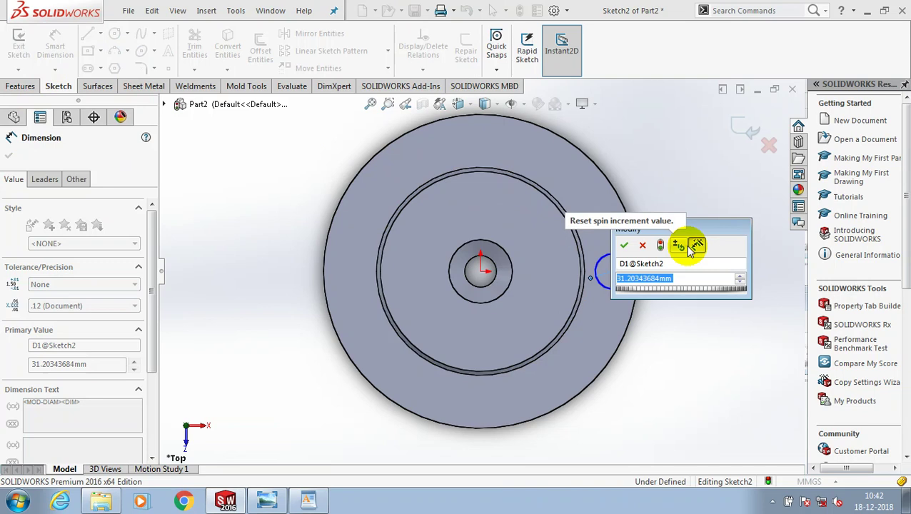
{"action": "type", "text": "22"}
{"action": "key", "text": "Return"}
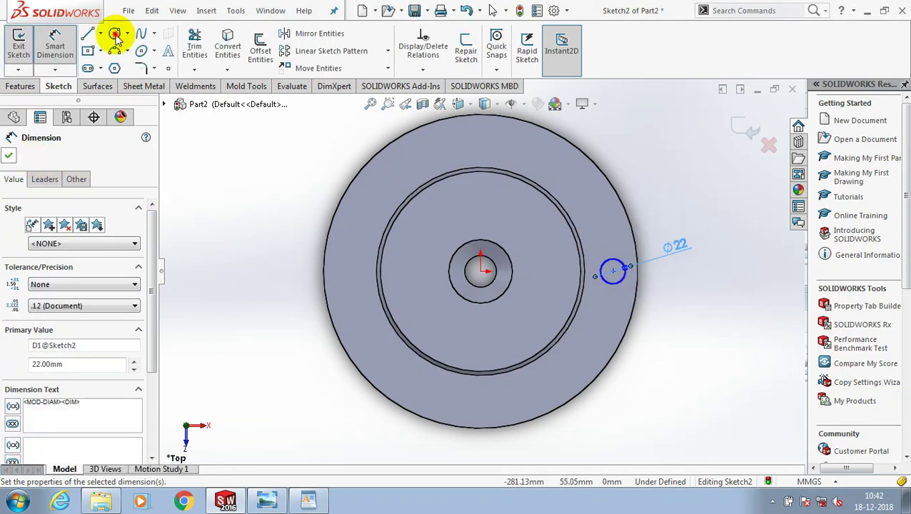
Step: Draw a circle on the origin through the small hole's centre as a Ø225 construction circle
{"action": "left_click", "coordinate": [114, 35]}
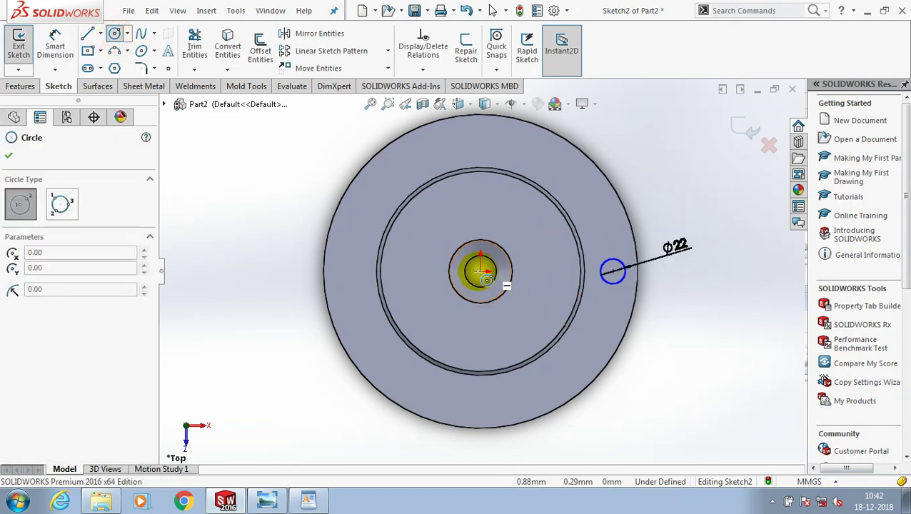
{"action": "left_click", "coordinate": [480, 271]}
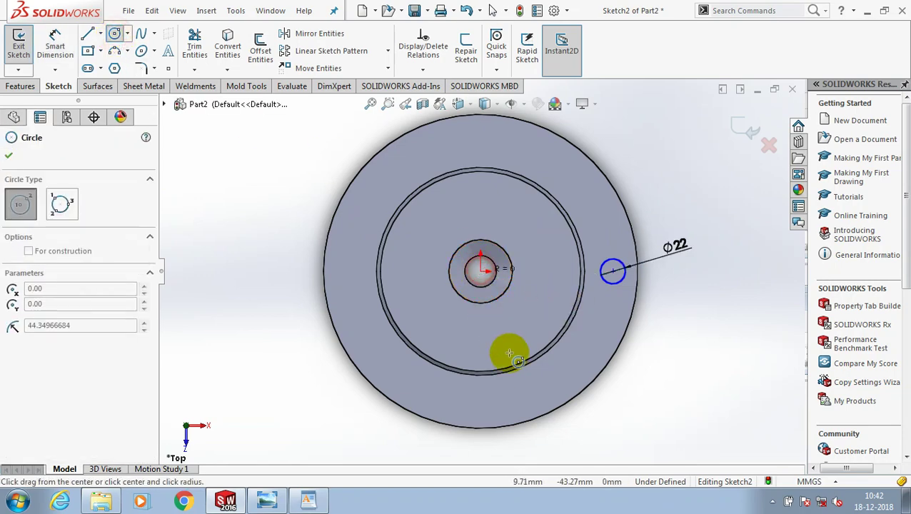
{"action": "left_click", "coordinate": [537, 387]}
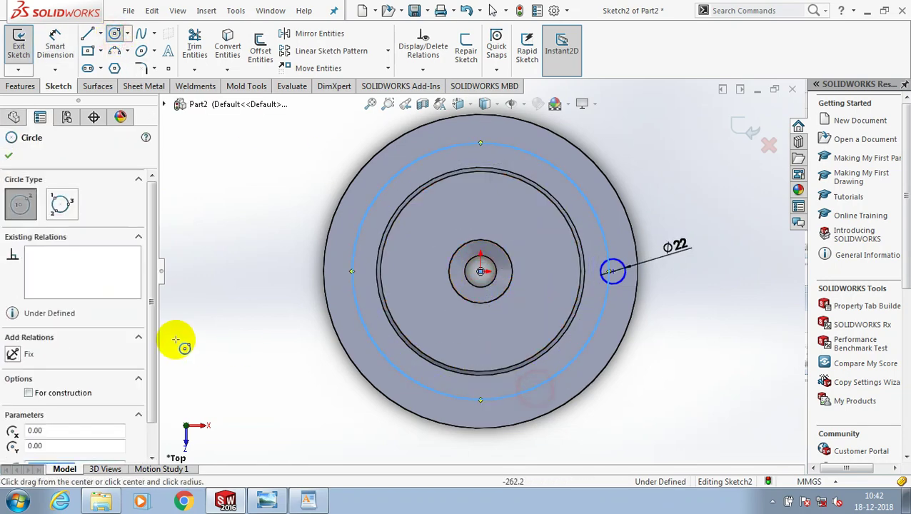
{"action": "left_click", "coordinate": [28, 393]}
{"action": "left_click", "coordinate": [55, 46]}
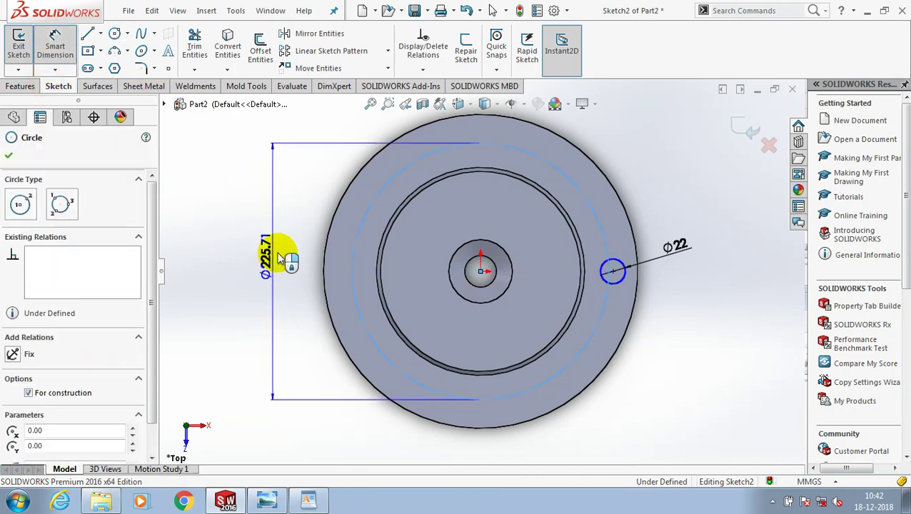
{"action": "left_click", "coordinate": [280, 255]}
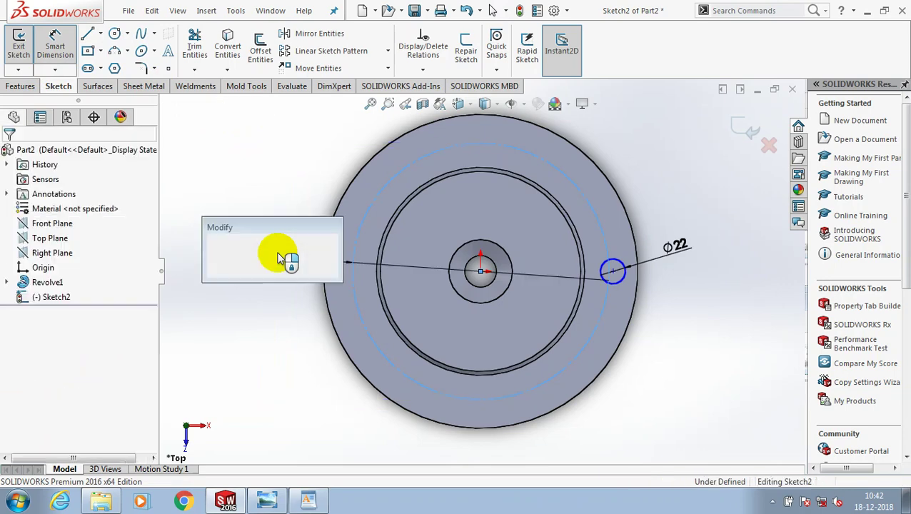
{"action": "type", "text": "22"}
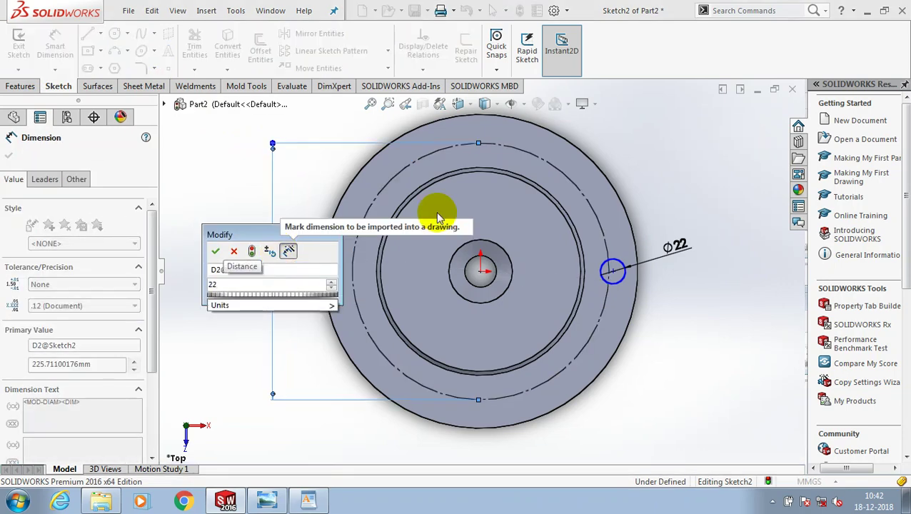
{"action": "type", "text": "5"}
{"action": "key", "text": "Return"}
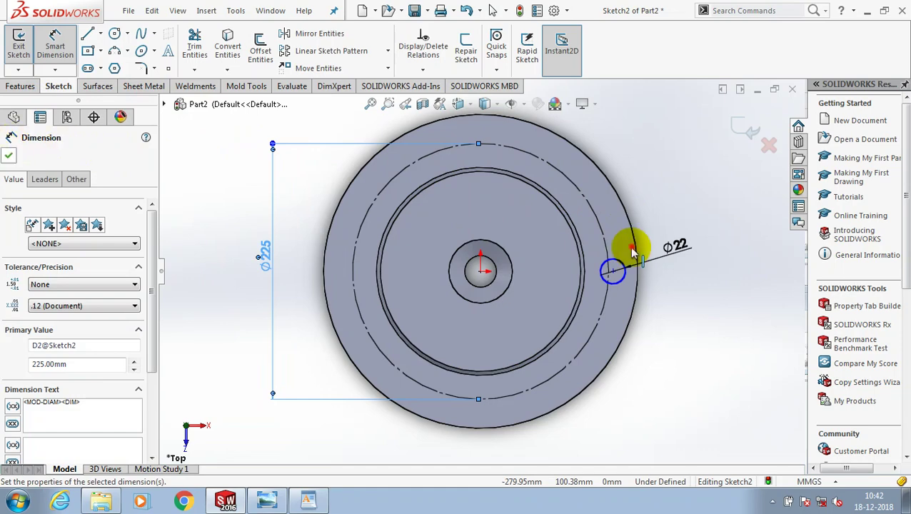
Step: Make the Ø22 hole's centre point coincident with the construction circle
{"action": "left_click", "coordinate": [612, 270]}
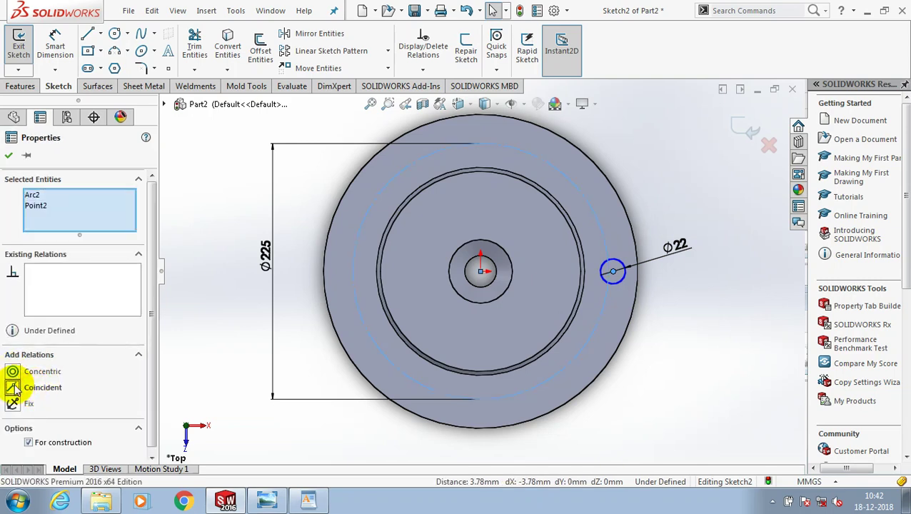
{"action": "left_click", "coordinate": [13, 371]}
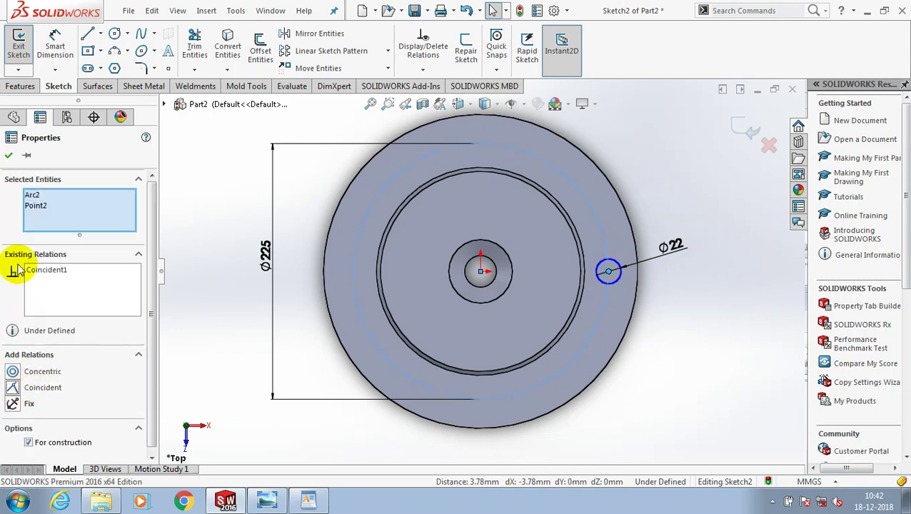
{"action": "left_click", "coordinate": [8, 155]}
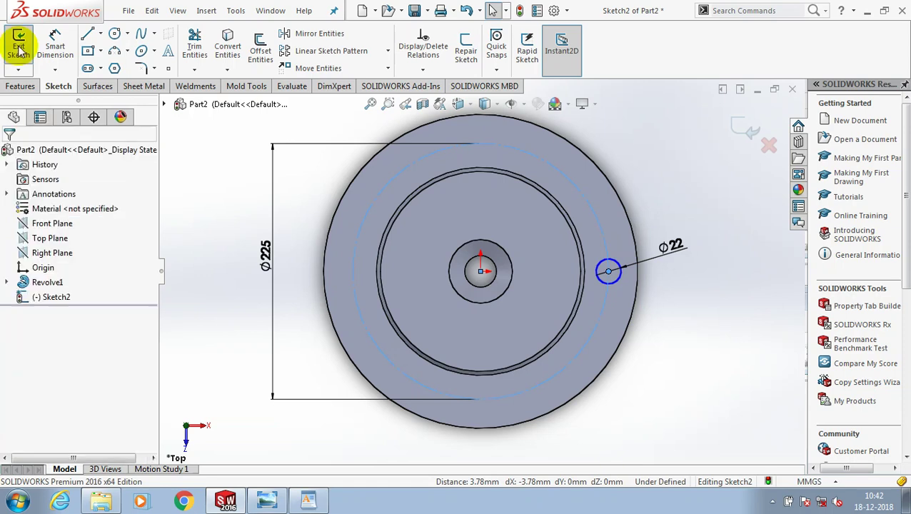
Step: Extrude-cut the Ø22 circle sketch Through All to make a hole in the flange
{"action": "left_click", "coordinate": [20, 48]}
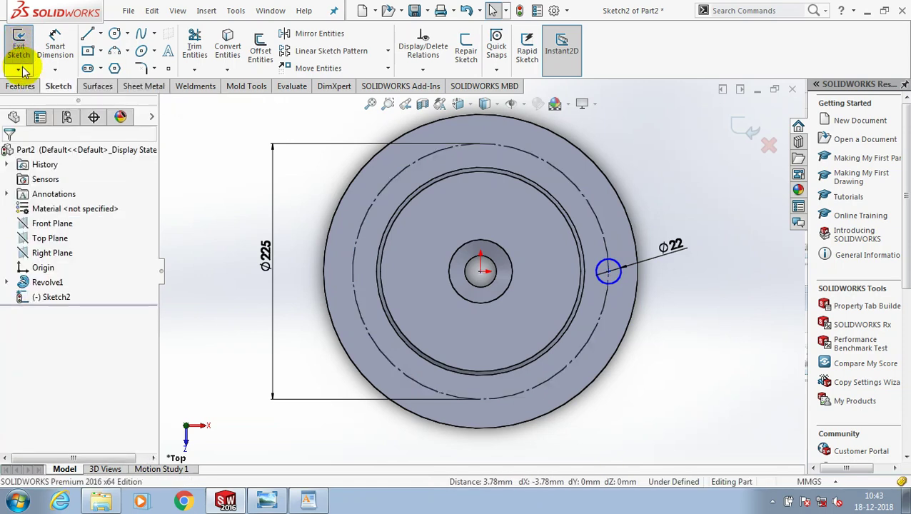
{"action": "left_click", "coordinate": [25, 62]}
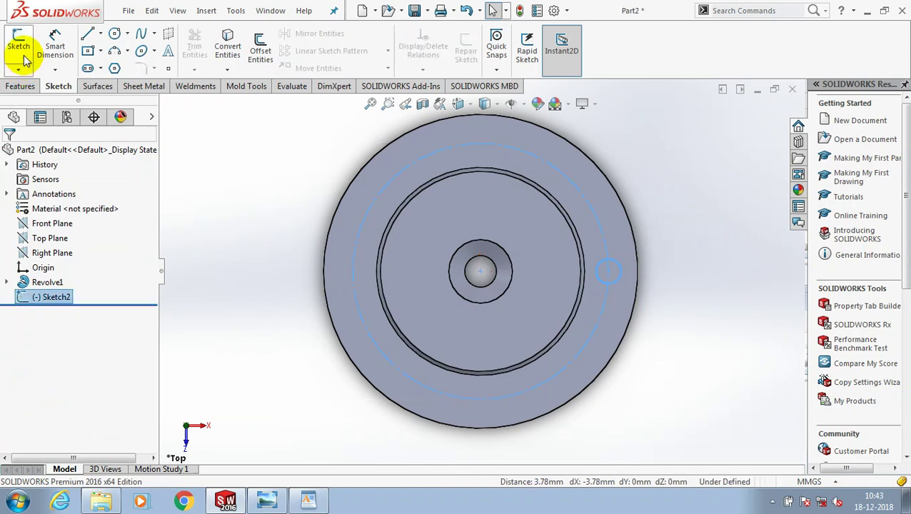
{"action": "left_click", "coordinate": [20, 86]}
{"action": "left_click", "coordinate": [204, 50]}
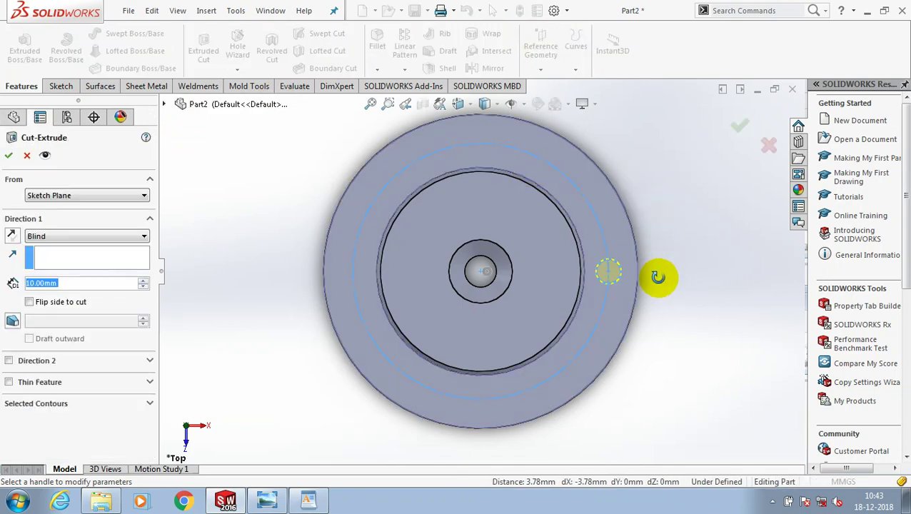
{"action": "mouse_move", "coordinate": [658, 277]}
{"action": "middle_mouse_down"}
{"action": "mouse_move", "coordinate": [671, 305]}
{"action": "mouse_move", "coordinate": [655, 248]}
{"action": "middle_mouse_up"}
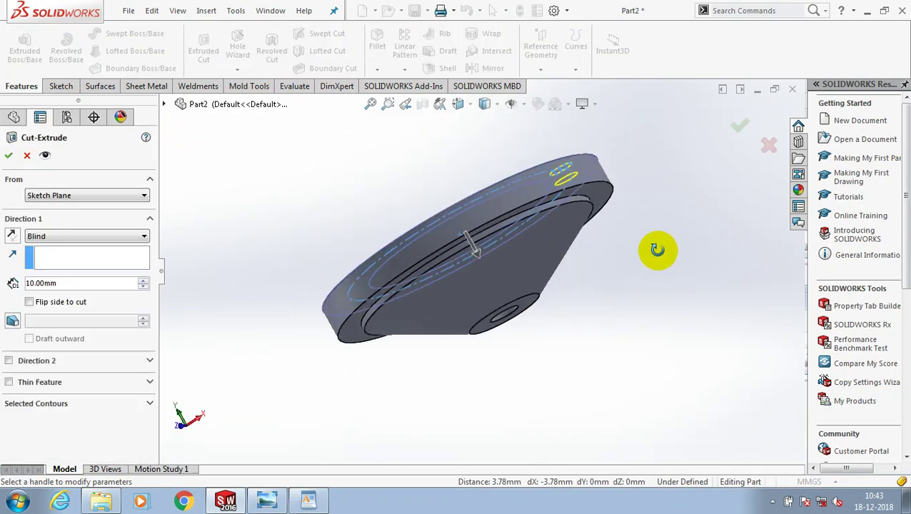
{"action": "left_click", "coordinate": [107, 264]}
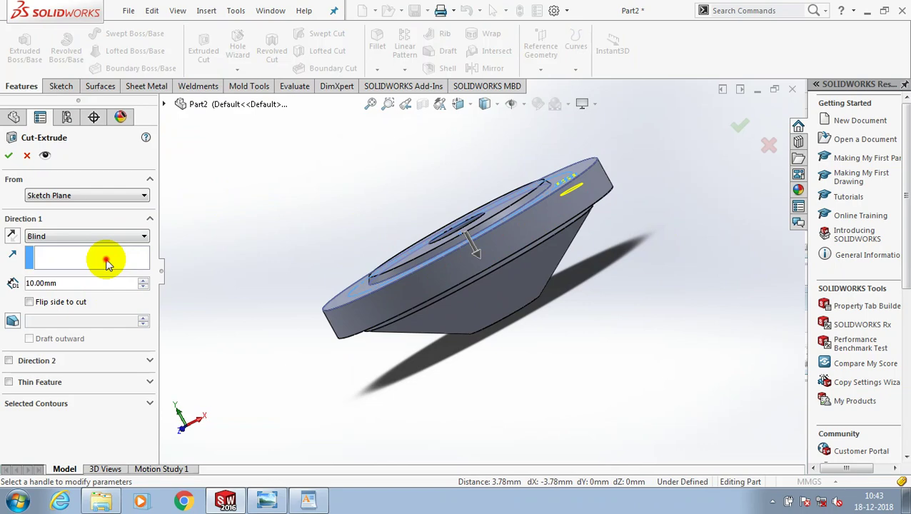
{"action": "left_click", "coordinate": [9, 156]}
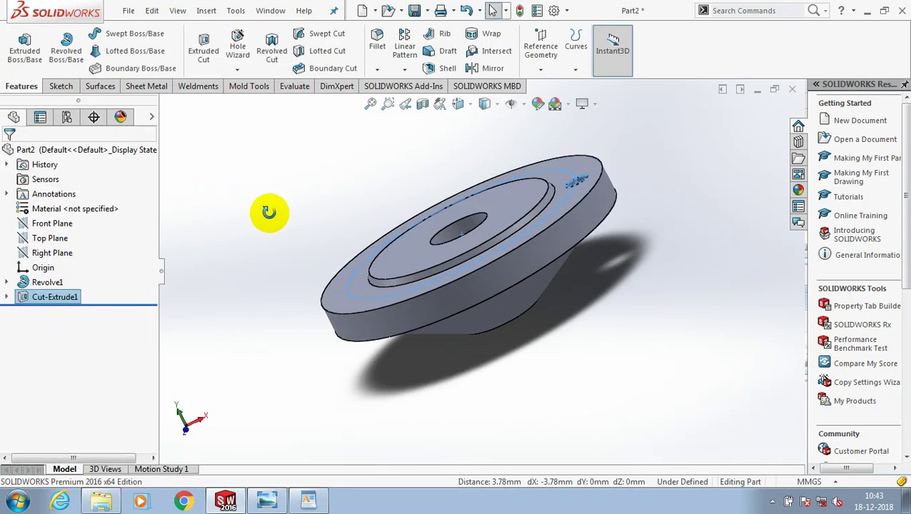
{"action": "mouse_move", "coordinate": [269, 212]}
{"action": "middle_mouse_down"}
{"action": "mouse_move", "coordinate": [305, 213]}
{"action": "mouse_move", "coordinate": [261, 177]}
{"action": "middle_mouse_up"}
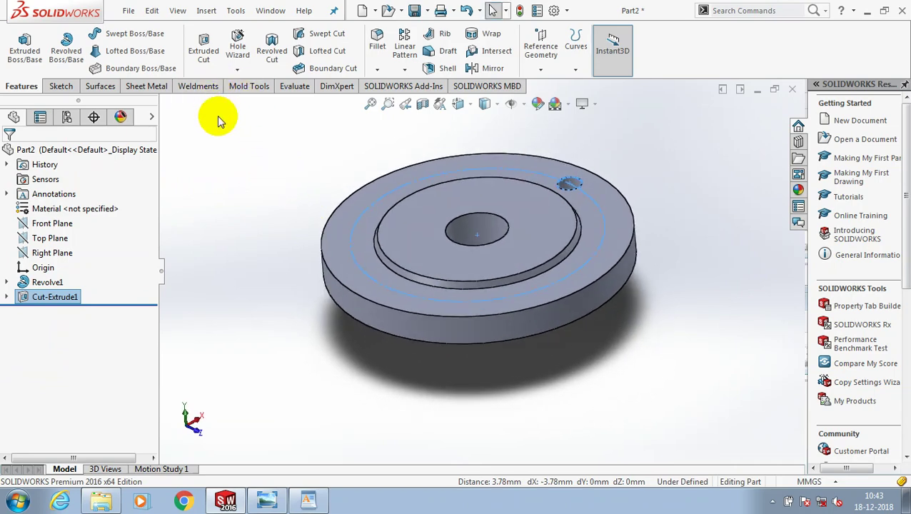
Step: Circular-pattern the hole six times about the cylindrical face over 360°
{"action": "left_click", "coordinate": [405, 69]}
{"action": "left_click", "coordinate": [423, 104]}
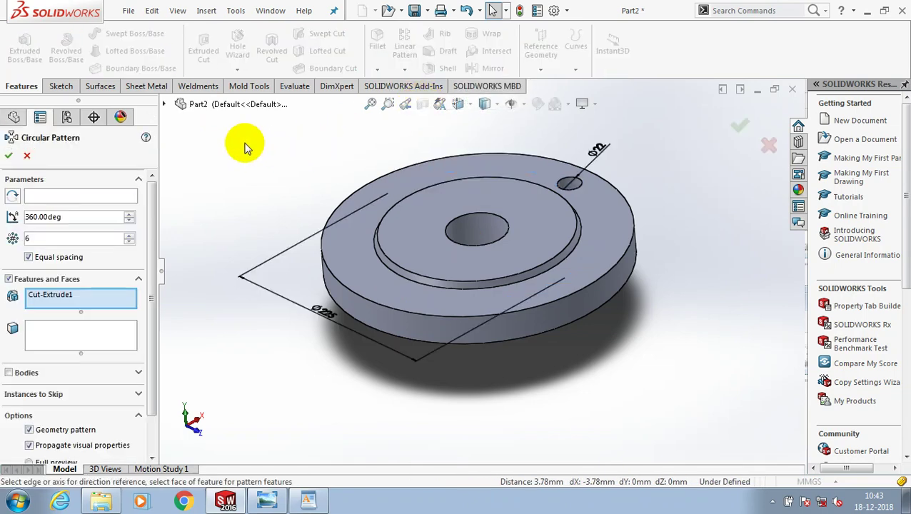
{"action": "left_click", "coordinate": [529, 317]}
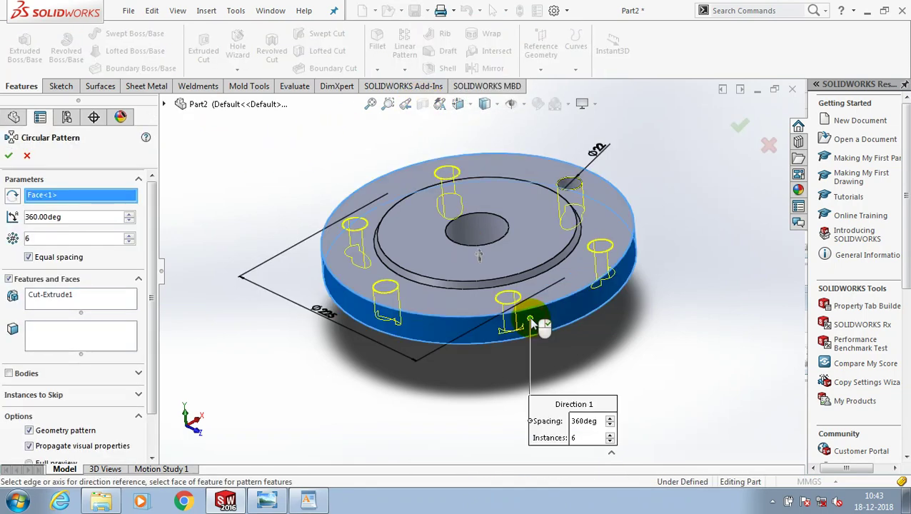
{"action": "left_click", "coordinate": [12, 159]}
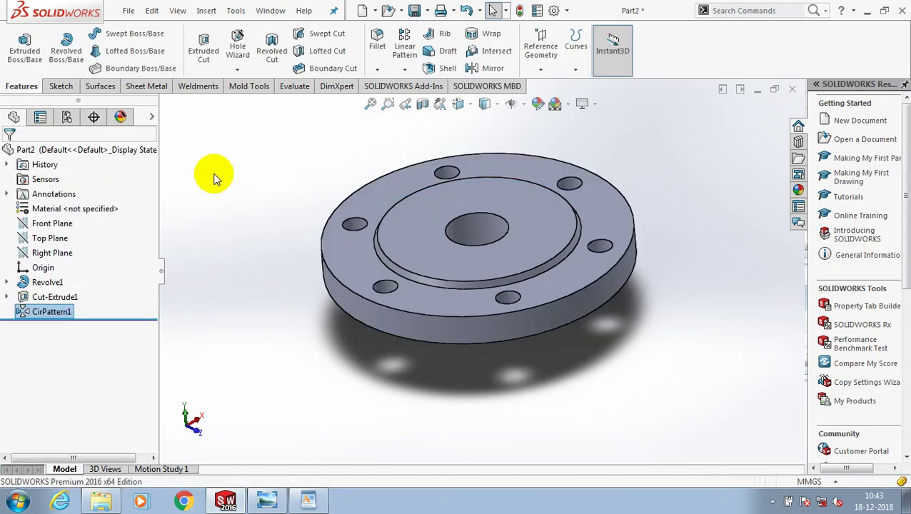
{"action": "key", "text": "f"}
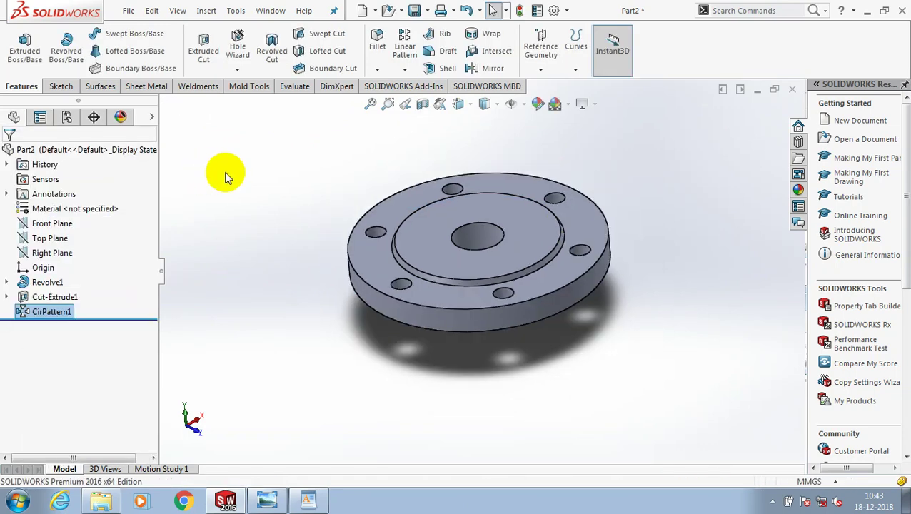
Step: Start a new sketch on the inner raised face, viewed normal to it
{"action": "left_click", "coordinate": [497, 213]}
{"action": "left_click", "coordinate": [575, 129]}
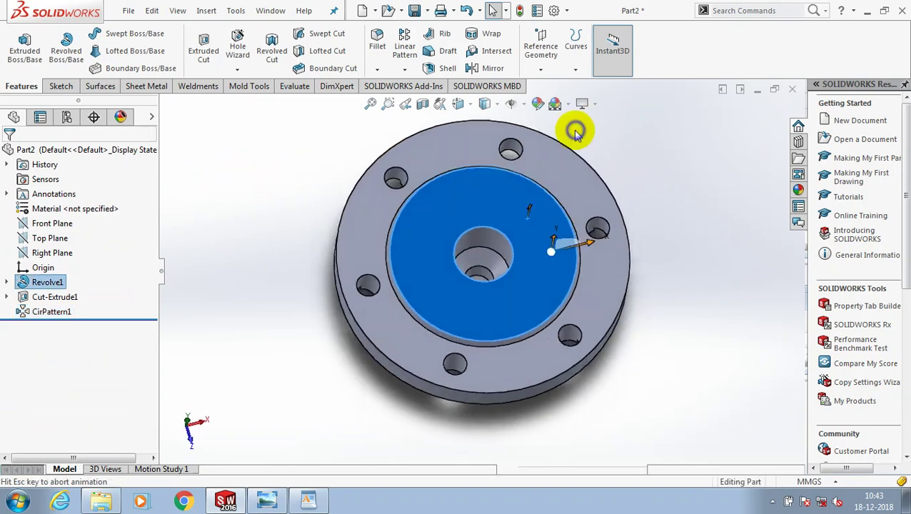
{"action": "left_click", "coordinate": [62, 86]}
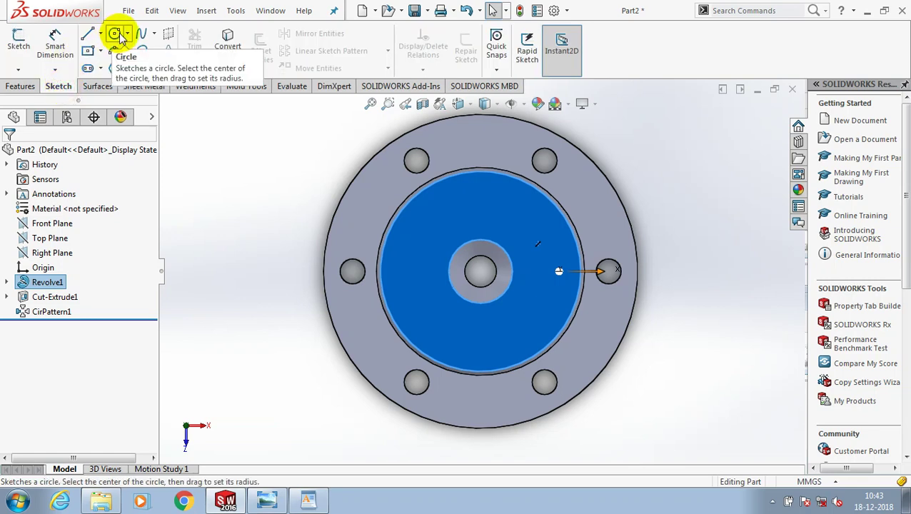
{"action": "left_click", "coordinate": [119, 36]}
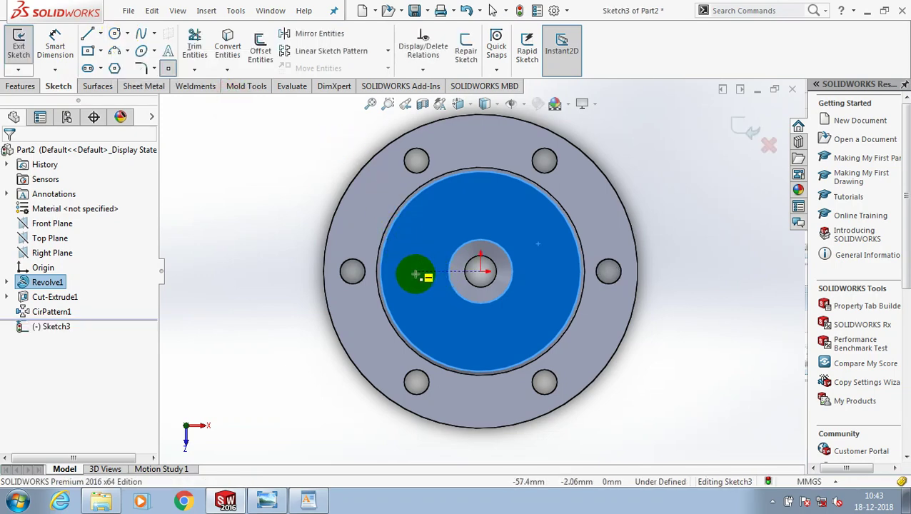
Step: Add a sketch point dimensioned 60 mm left of the origin
{"action": "left_click", "coordinate": [415, 274]}
{"action": "left_click", "coordinate": [10, 155]}
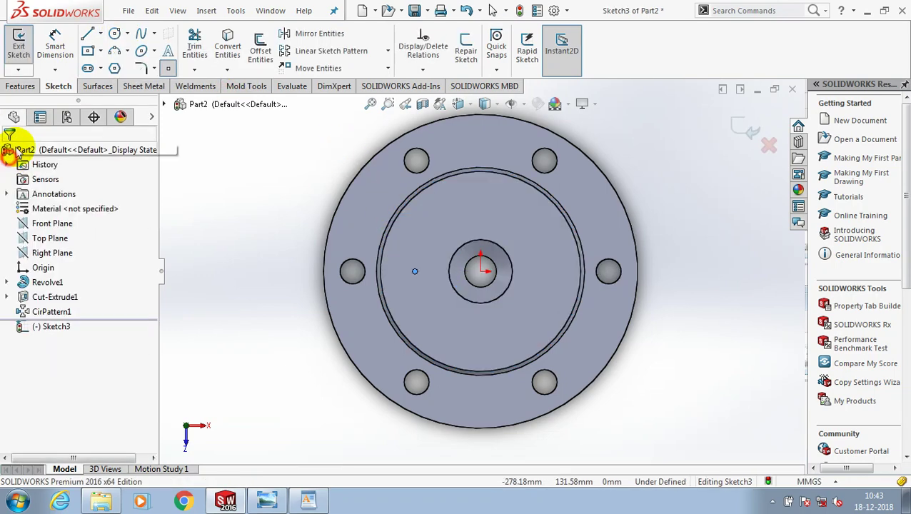
{"action": "left_click", "coordinate": [55, 44]}
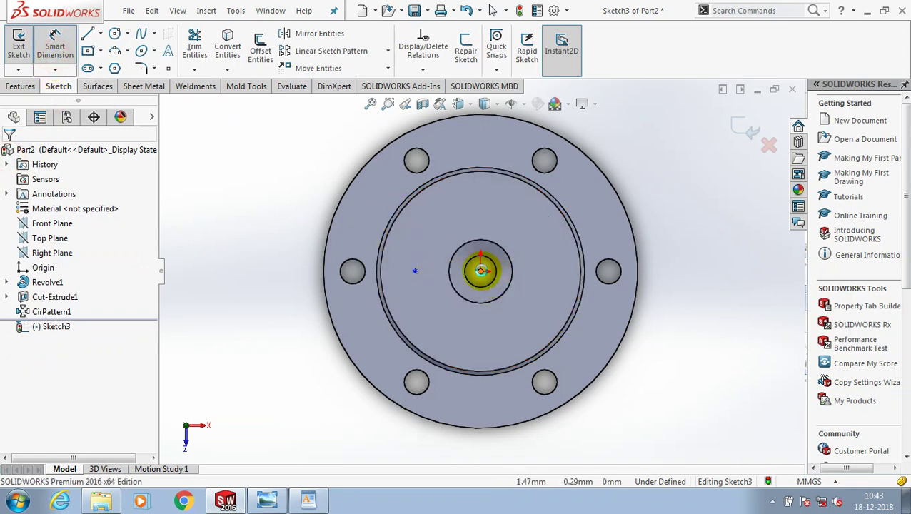
{"action": "left_click", "coordinate": [482, 272]}
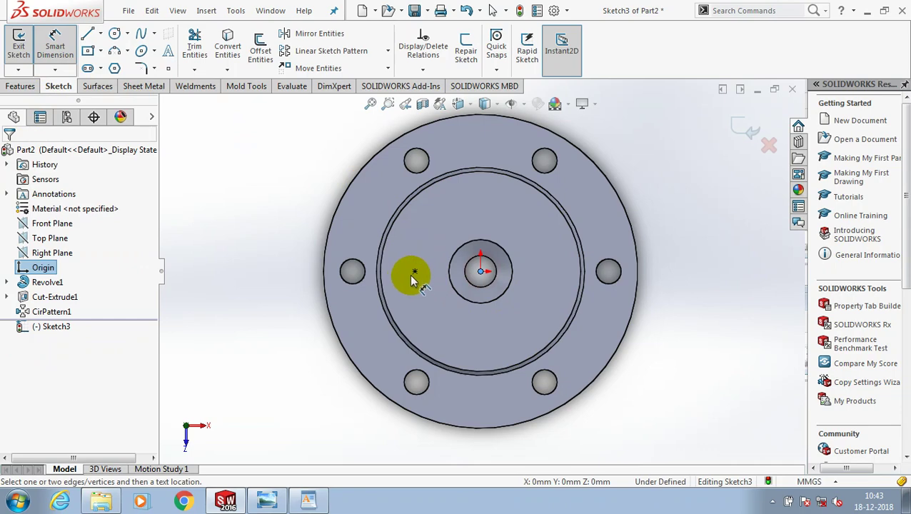
{"action": "left_click", "coordinate": [415, 272]}
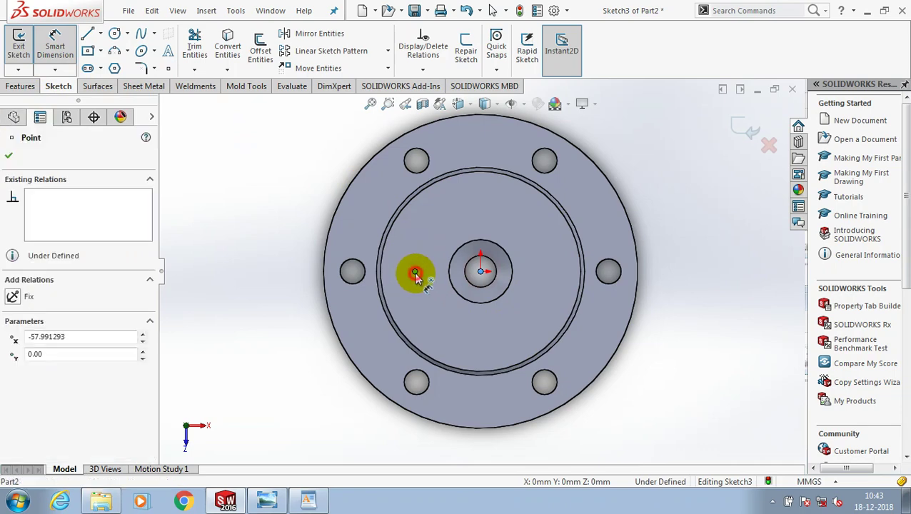
{"action": "left_click", "coordinate": [449, 325]}
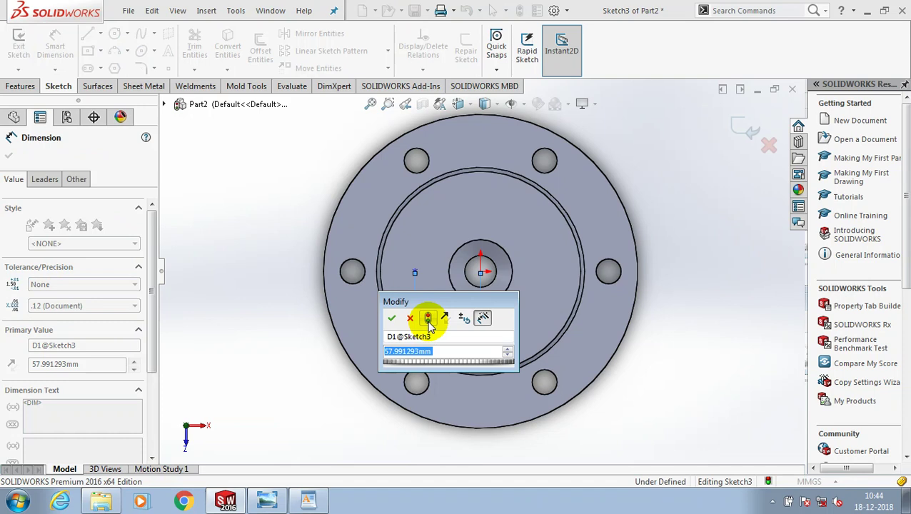
{"action": "type", "text": "60"}
{"action": "left_click", "coordinate": [391, 318]}
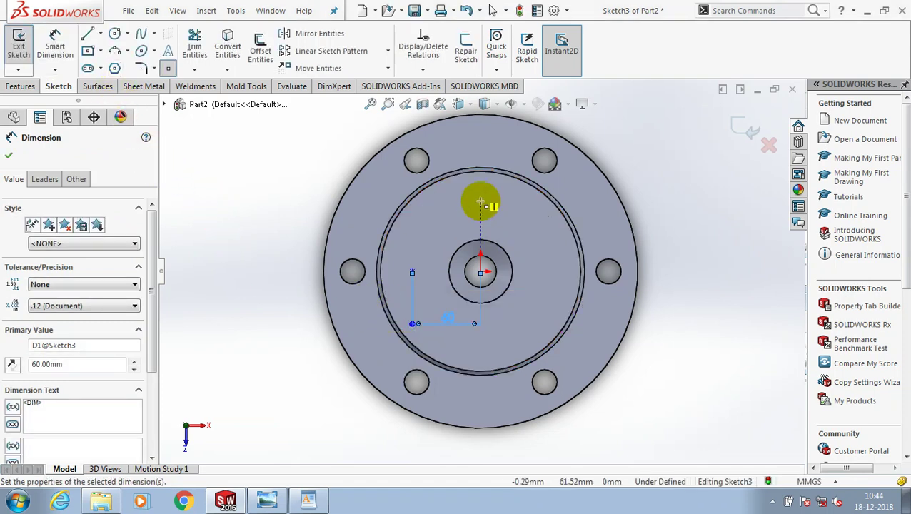
Step: Add a second sketch point dimensioned 44 mm above, then exit the sketch
{"action": "left_click", "coordinate": [480, 199]}
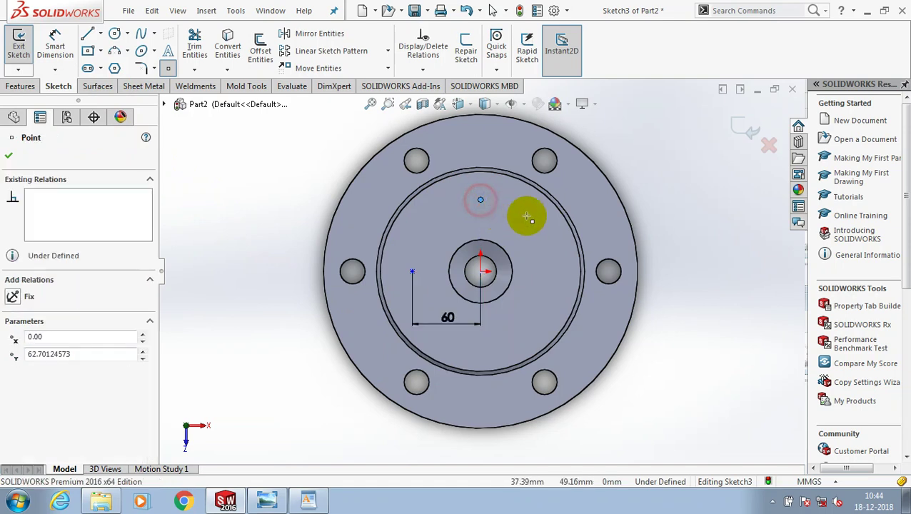
{"action": "left_click", "coordinate": [66, 51]}
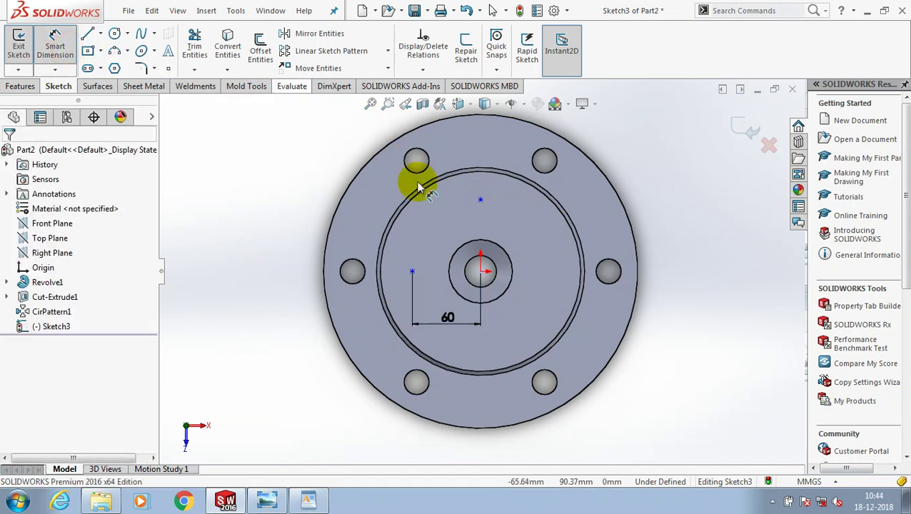
{"action": "left_click", "coordinate": [480, 199]}
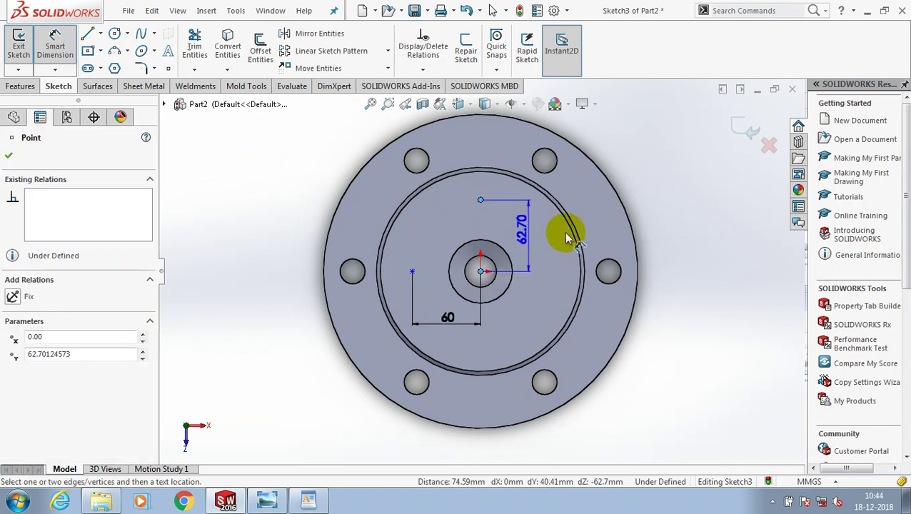
{"action": "left_click", "coordinate": [530, 245]}
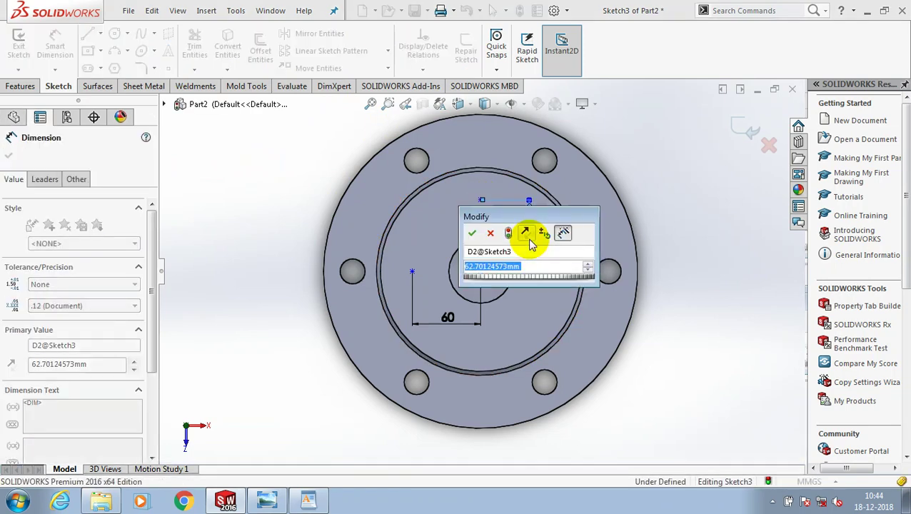
{"action": "type", "text": "44"}
{"action": "key", "text": "Return"}
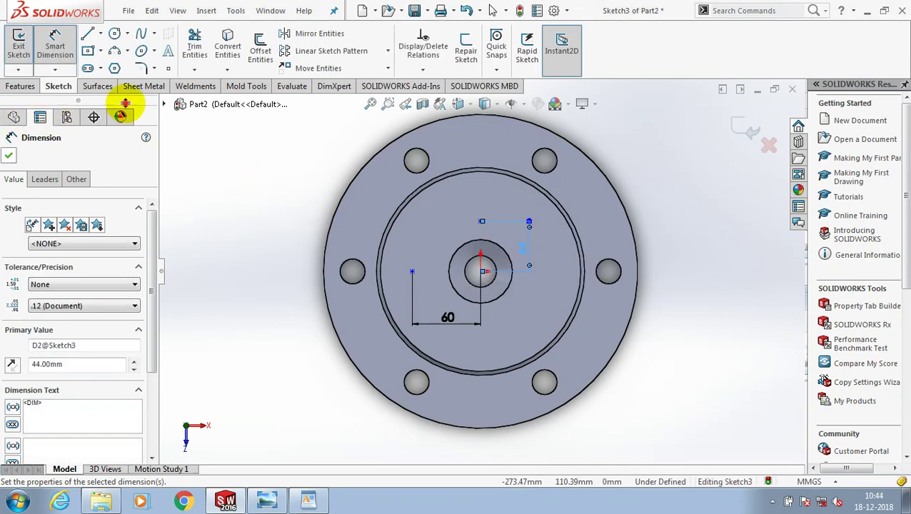
{"action": "key", "text": "Escape"}
{"action": "key", "text": "ctrl+b"}
Step: Start a Hole Wizard hole positioned on the flange's raised inner face
{"action": "left_click", "coordinate": [227, 72]}
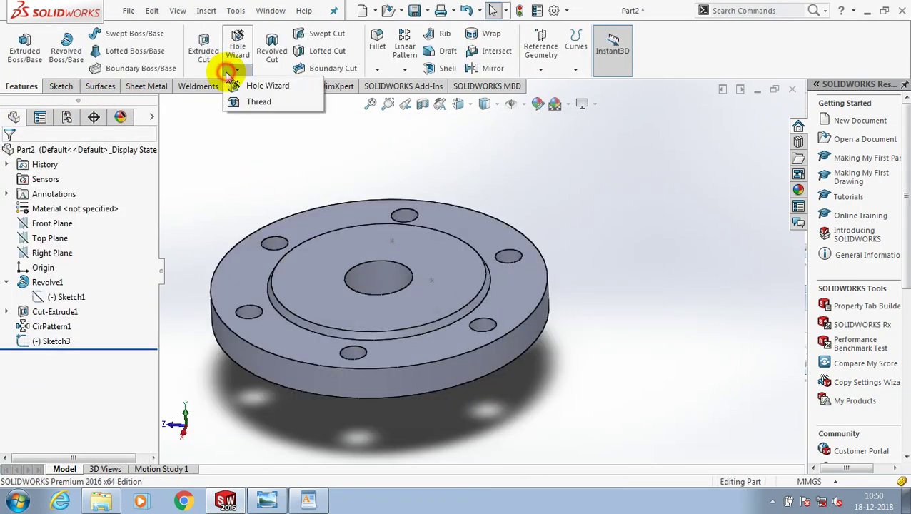
{"action": "left_click", "coordinate": [240, 86]}
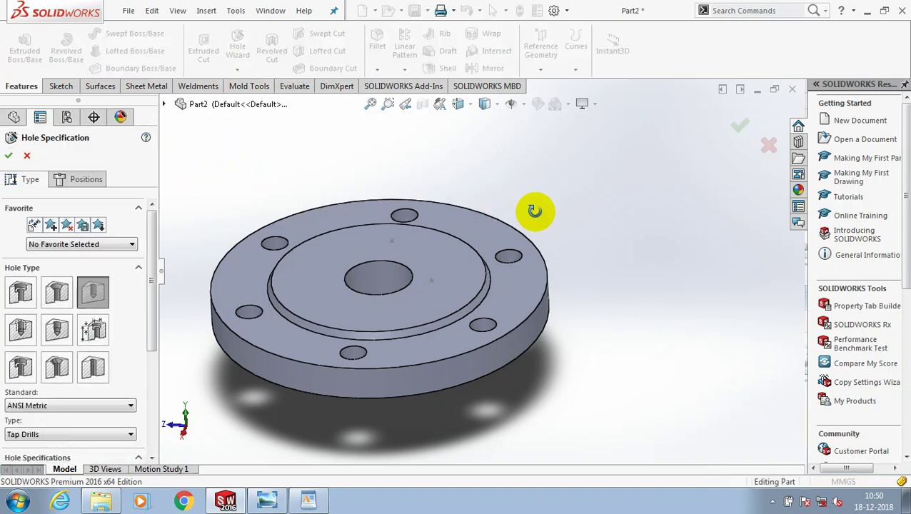
{"action": "middle_click_drag", "start_coordinate": [534, 211], "coordinate": [552, 274]}
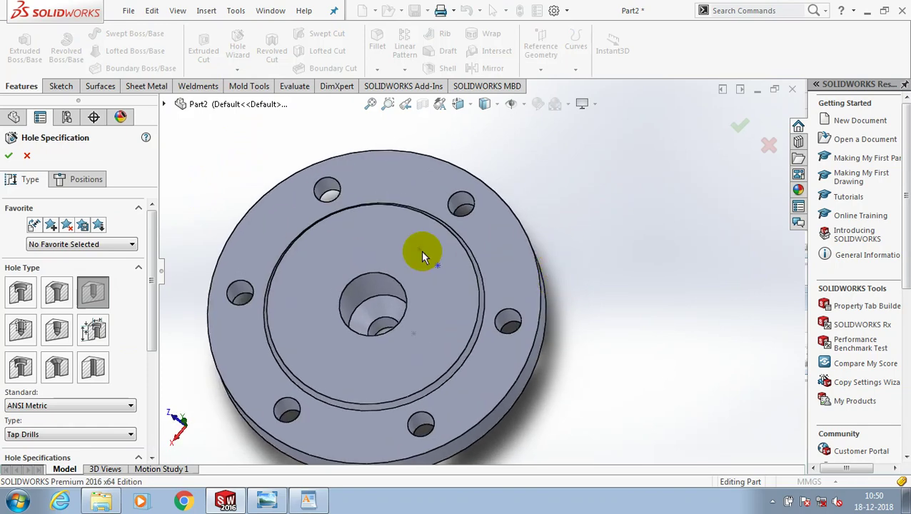
{"action": "left_click", "coordinate": [86, 179]}
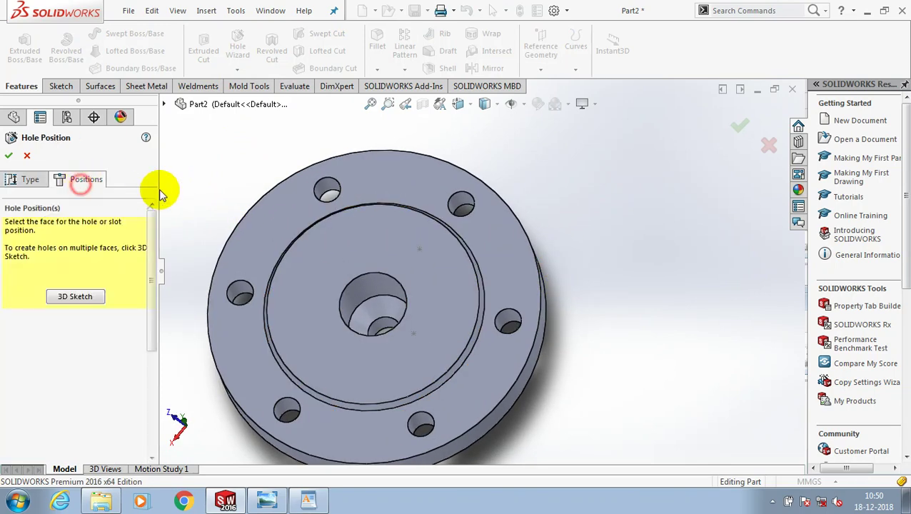
{"action": "left_click", "coordinate": [372, 252]}
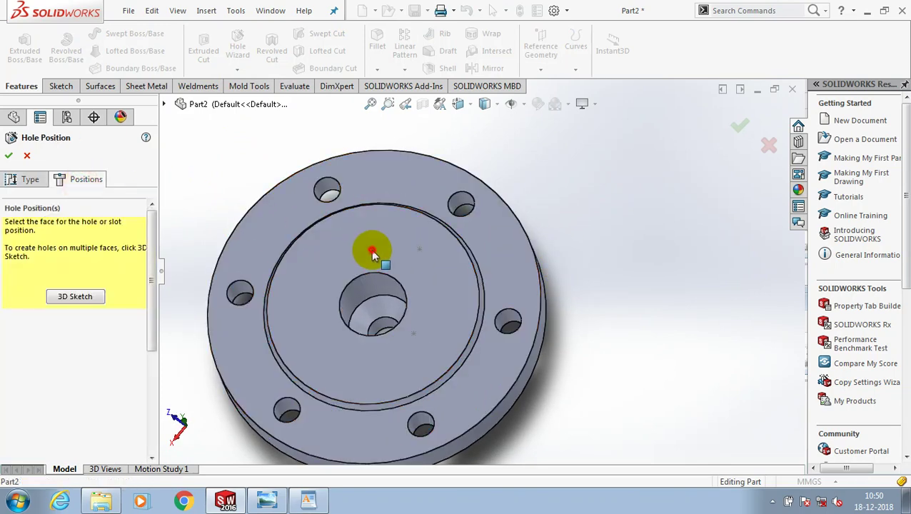
Step: Set the hole to a straight tap drill, size M24x2.0, 24 mm deep
{"action": "left_click", "coordinate": [30, 182]}
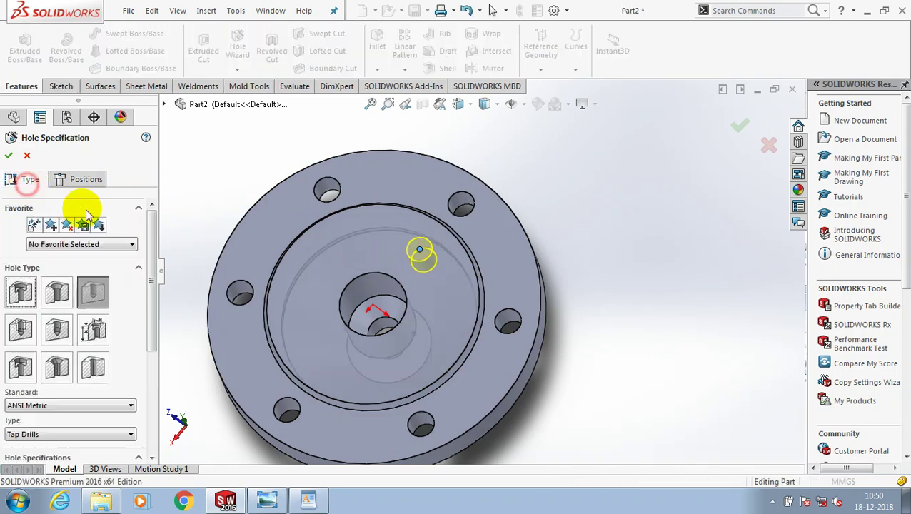
{"action": "left_click", "coordinate": [94, 291]}
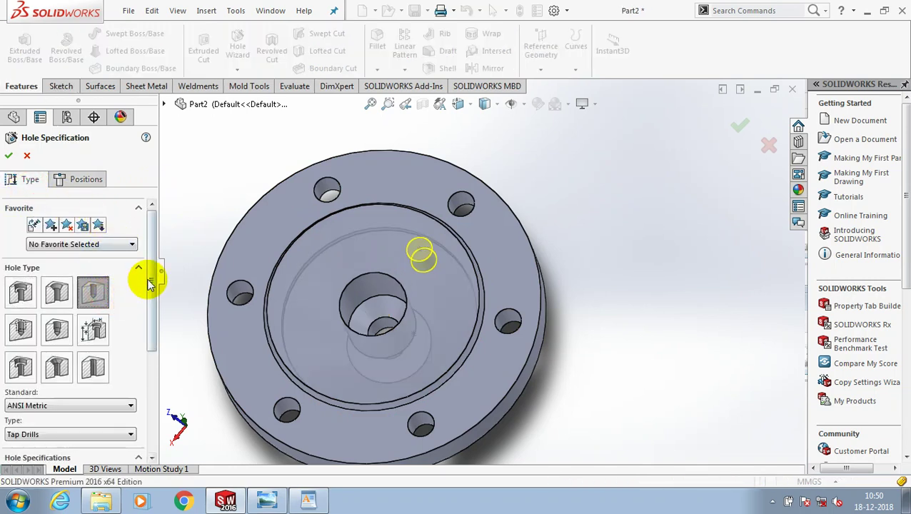
{"action": "scroll", "coordinate": [150, 284], "scroll_direction": "down", "scroll_amount": 3}
{"action": "left_click", "coordinate": [116, 305]}
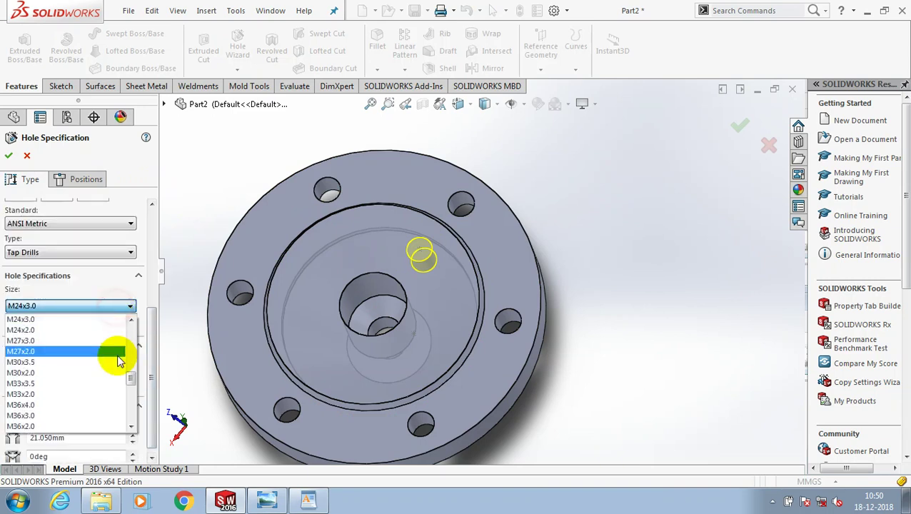
{"action": "left_click", "coordinate": [91, 330]}
{"action": "left_click", "coordinate": [80, 384]}
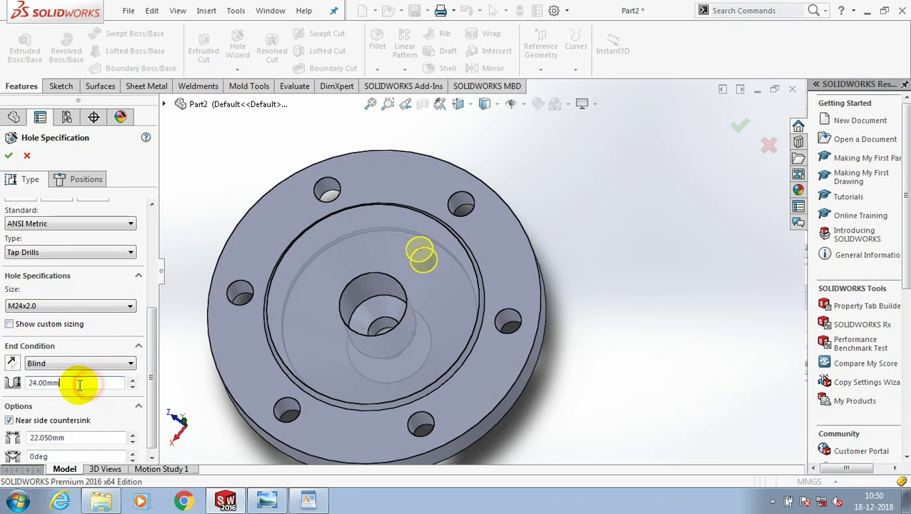
{"action": "left_click_drag", "start_coordinate": [80, 383], "coordinate": [27, 384]}
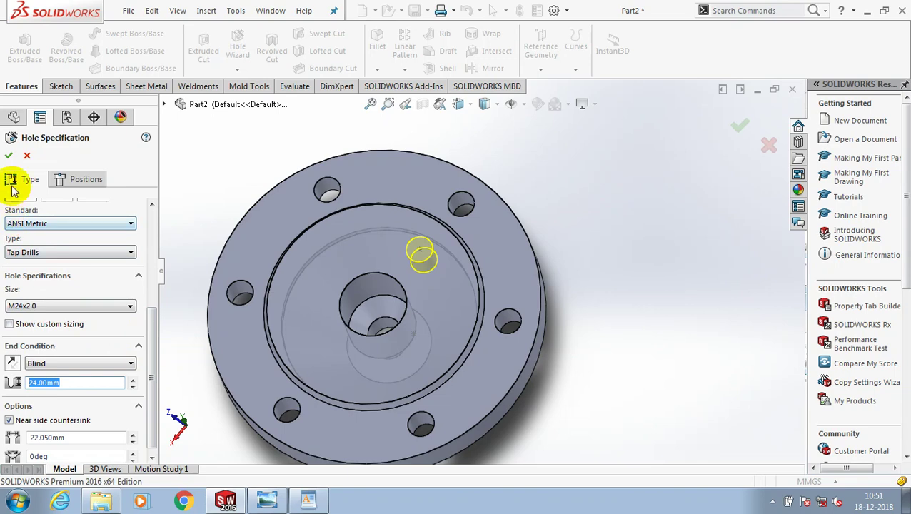
Step: Create the tapped hole and add an M24x2.0 thread 24 mm deep to it
{"action": "left_click", "coordinate": [8, 155]}
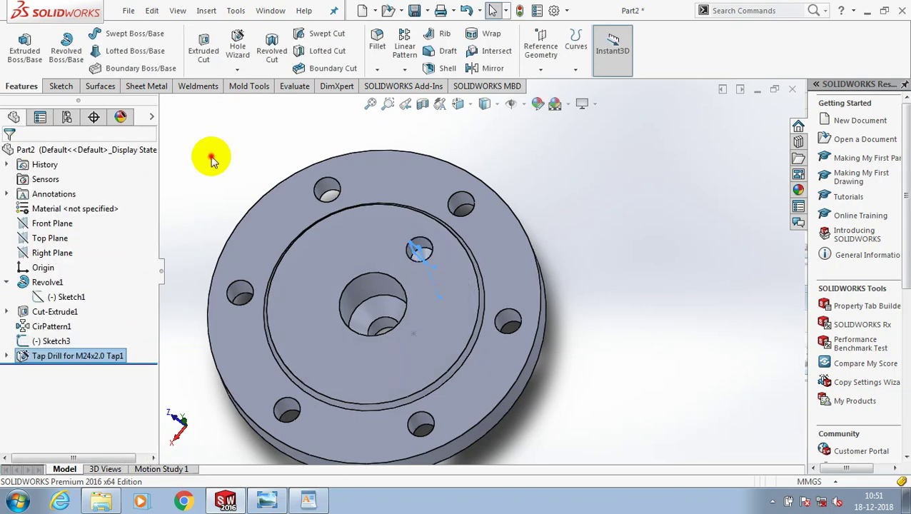
{"action": "key", "text": "ctrl+7"}
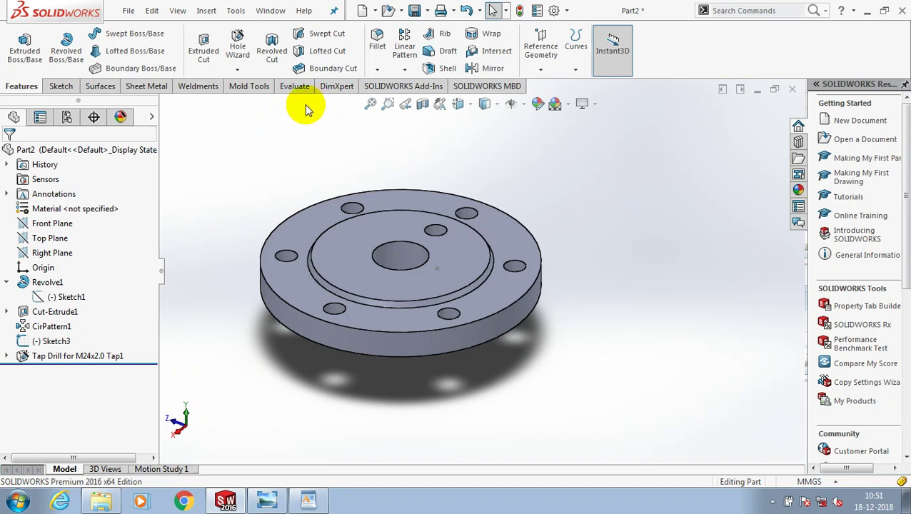
{"action": "left_click", "coordinate": [237, 69]}
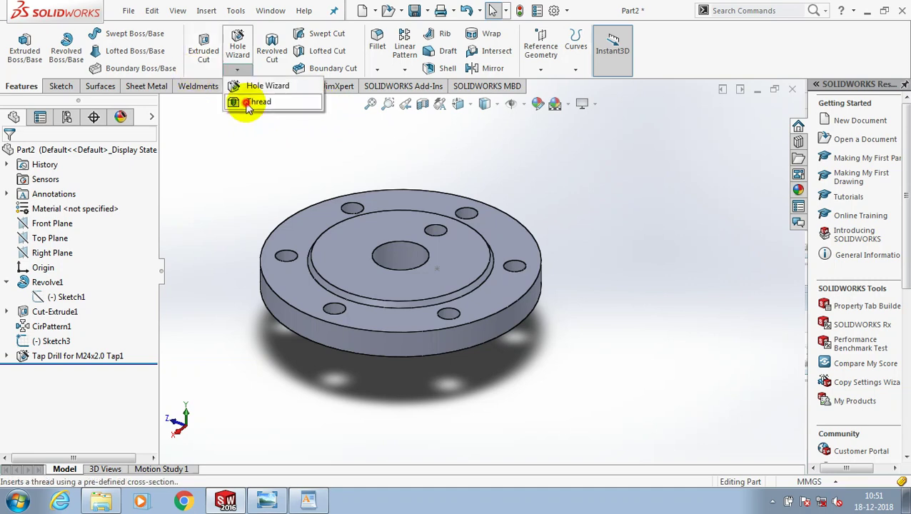
{"action": "left_click", "coordinate": [247, 101]}
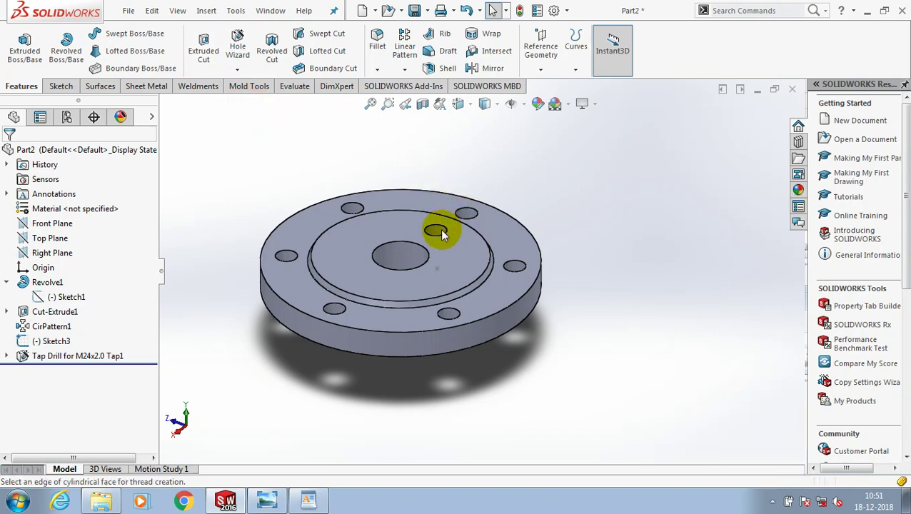
{"action": "scroll", "coordinate": [440, 230], "scroll_direction": "down", "scroll_amount": 3}
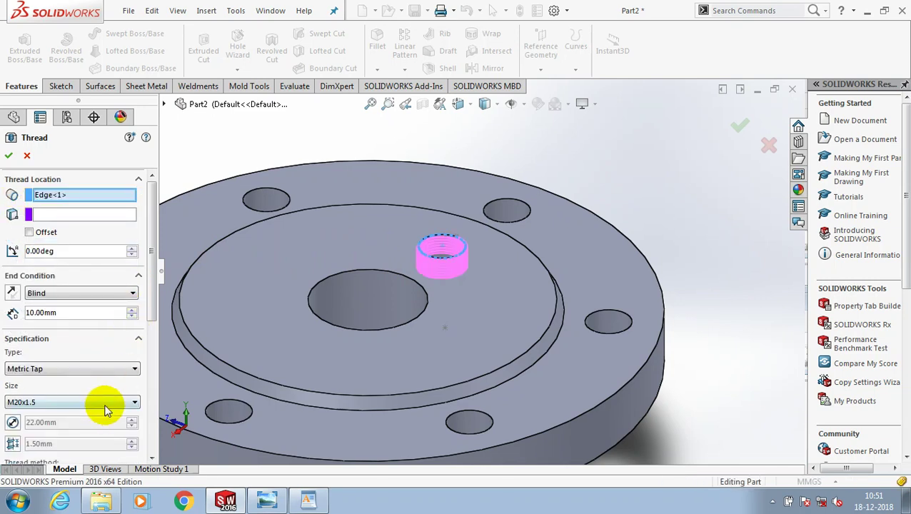
{"action": "left_click", "coordinate": [106, 407]}
{"action": "left_click", "coordinate": [86, 189]}
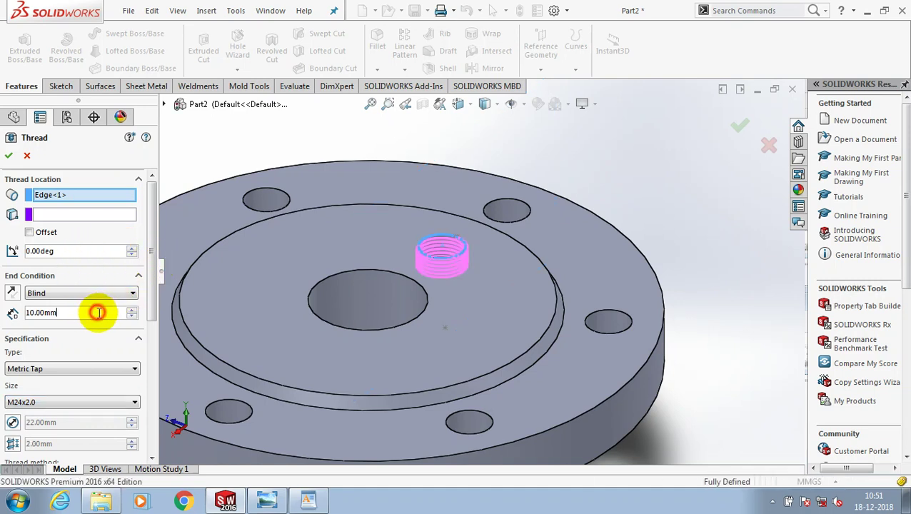
{"action": "left_click_drag", "start_coordinate": [98, 312], "coordinate": [6, 315]}
{"action": "type", "text": "24"}
{"action": "key", "text": "Return"}
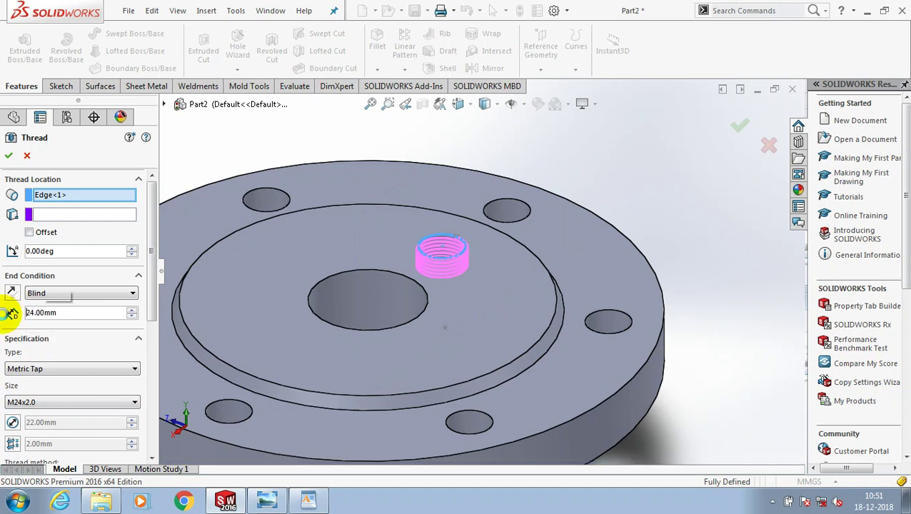
{"action": "left_click", "coordinate": [9, 155]}
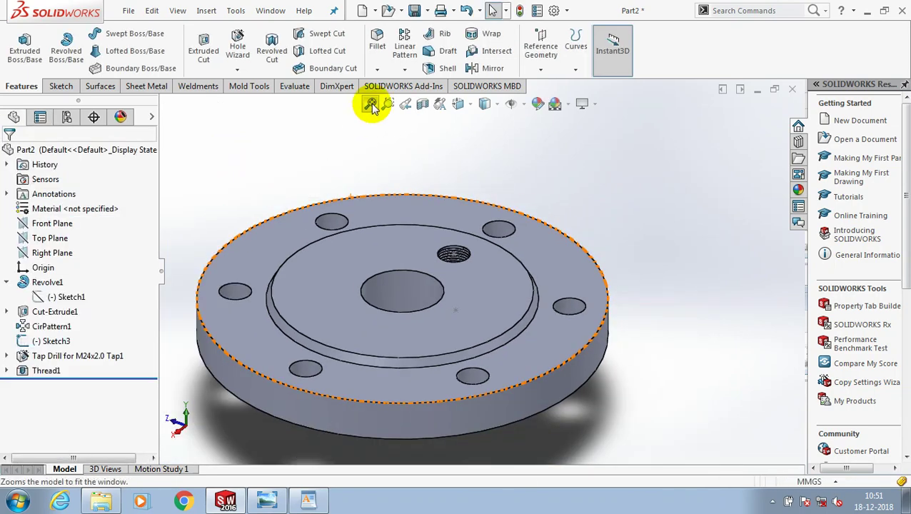
Step: Mirror Thread1 and the tap drill hole across the Right Plane as a geometry pattern
{"action": "left_click", "coordinate": [490, 68]}
{"action": "left_click", "coordinate": [165, 105]}
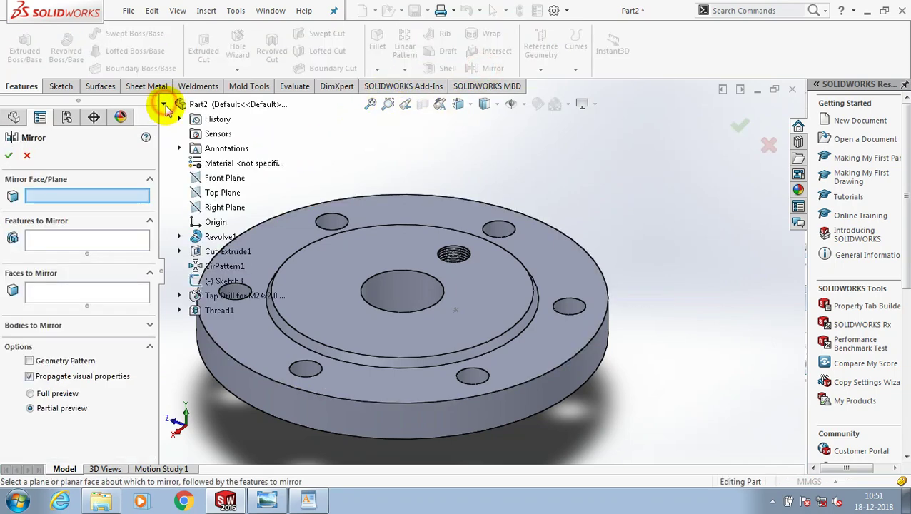
{"action": "left_click", "coordinate": [212, 207]}
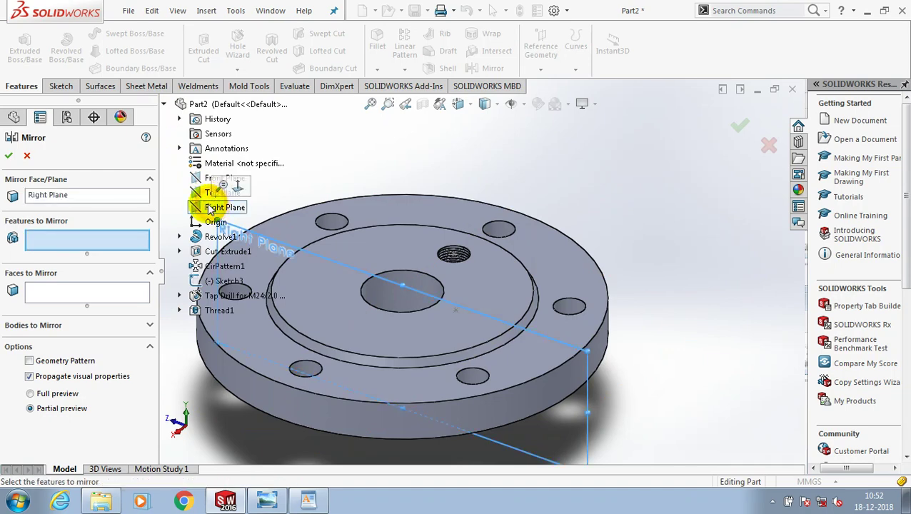
{"action": "left_click", "coordinate": [207, 310]}
{"action": "left_click", "coordinate": [197, 298]}
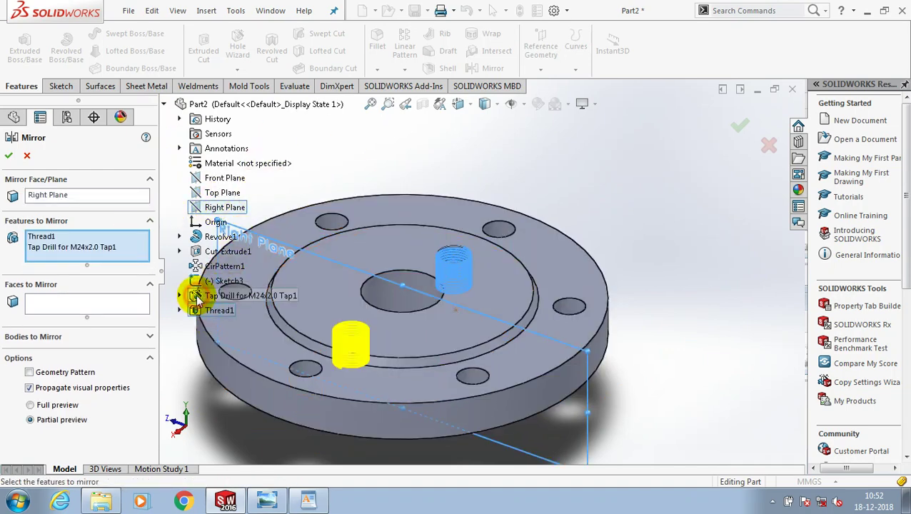
{"action": "left_click", "coordinate": [30, 372]}
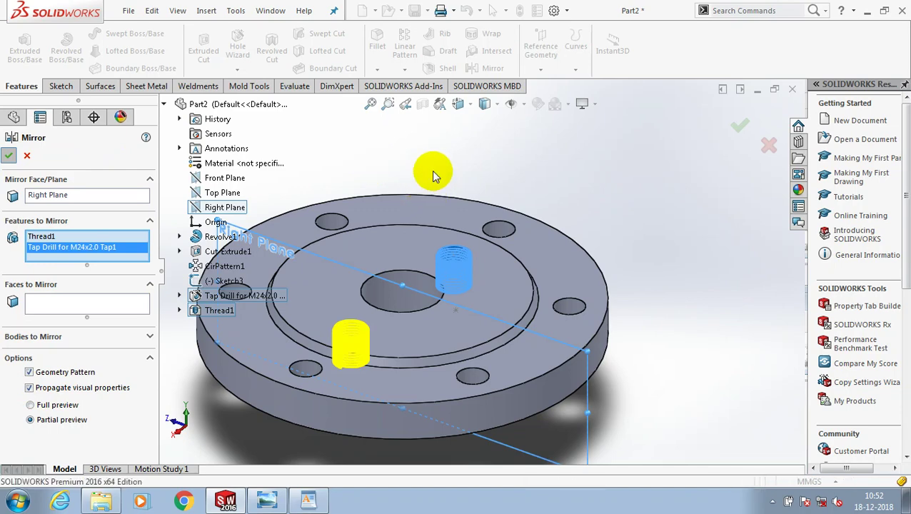
{"action": "scroll", "coordinate": [434, 174], "scroll_direction": "up", "scroll_amount": 2}
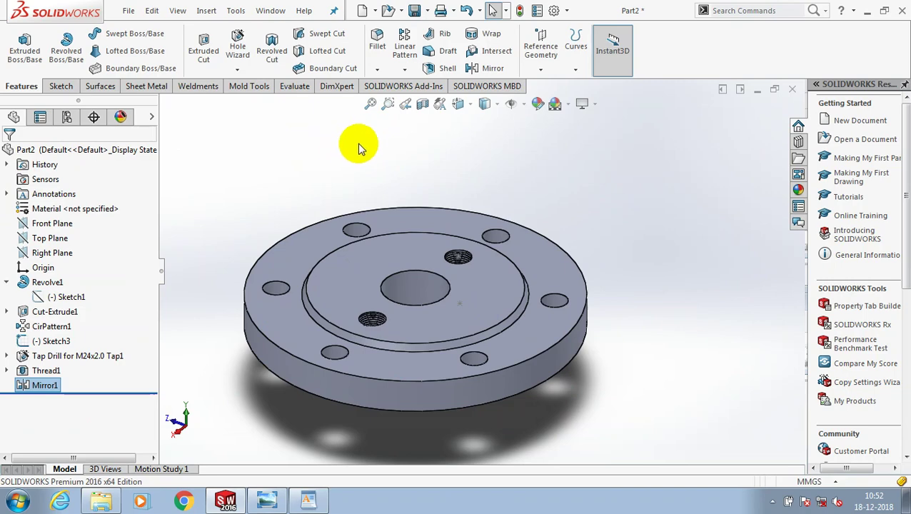
Step: Start a Hole Wizard hole placed on the raised face beside the centre bore
{"action": "left_click", "coordinate": [237, 69]}
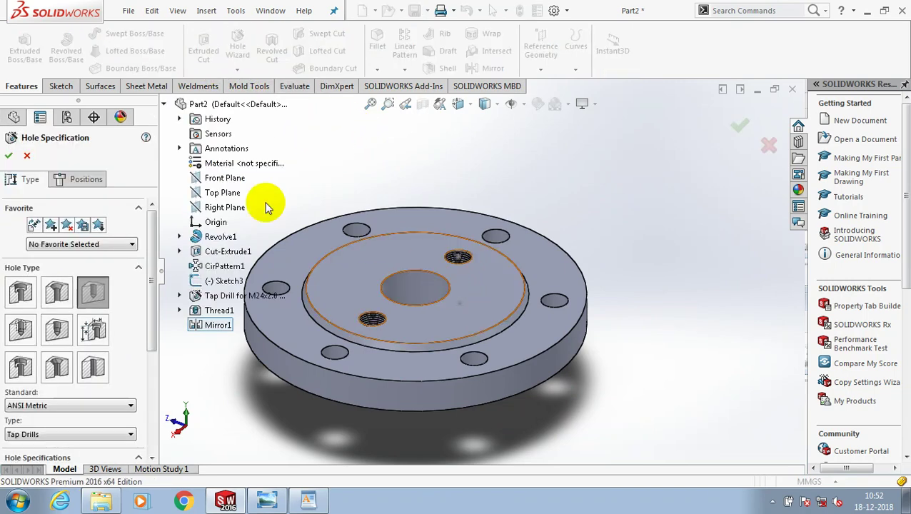
{"action": "left_click", "coordinate": [80, 180]}
{"action": "left_click", "coordinate": [459, 305]}
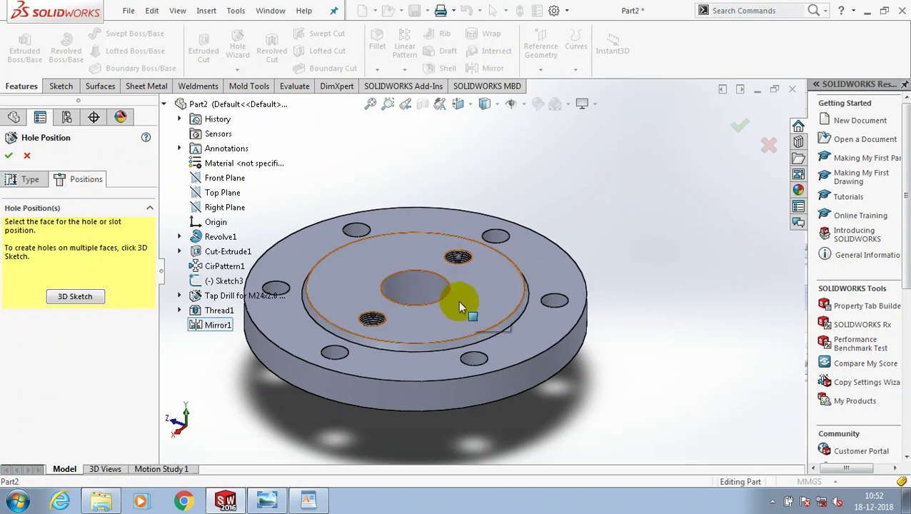
{"action": "left_click", "coordinate": [453, 320]}
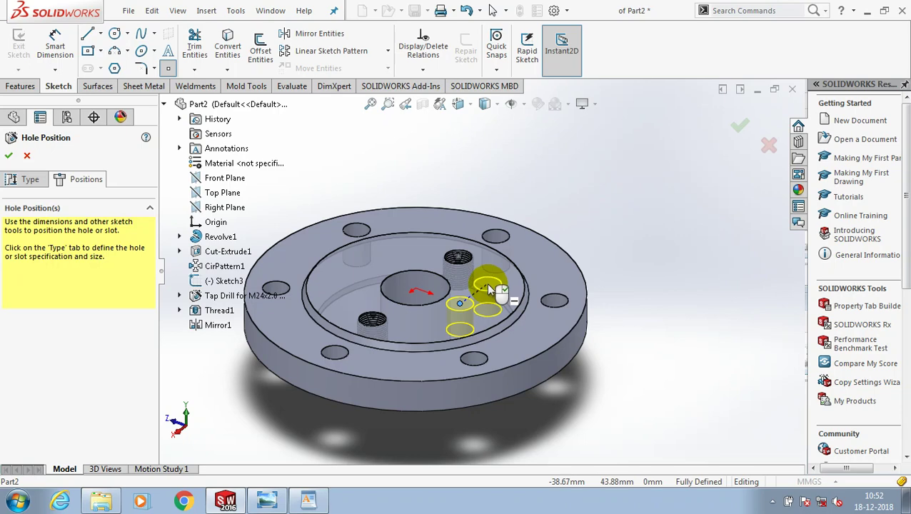
{"action": "left_click", "coordinate": [35, 180]}
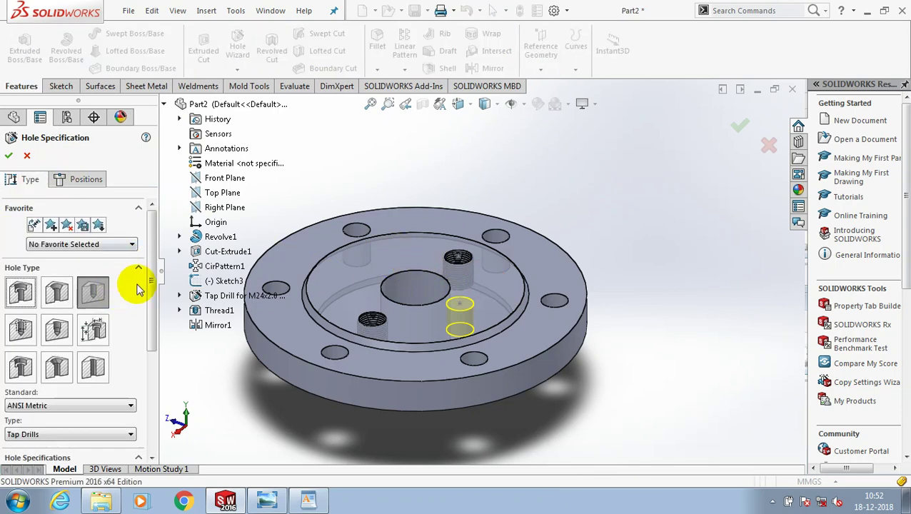
Step: Make it a Ø10.0 drill-size blind hole 25 mm deep and create it
{"action": "left_click_drag", "start_coordinate": [152, 305], "coordinate": [152, 357]}
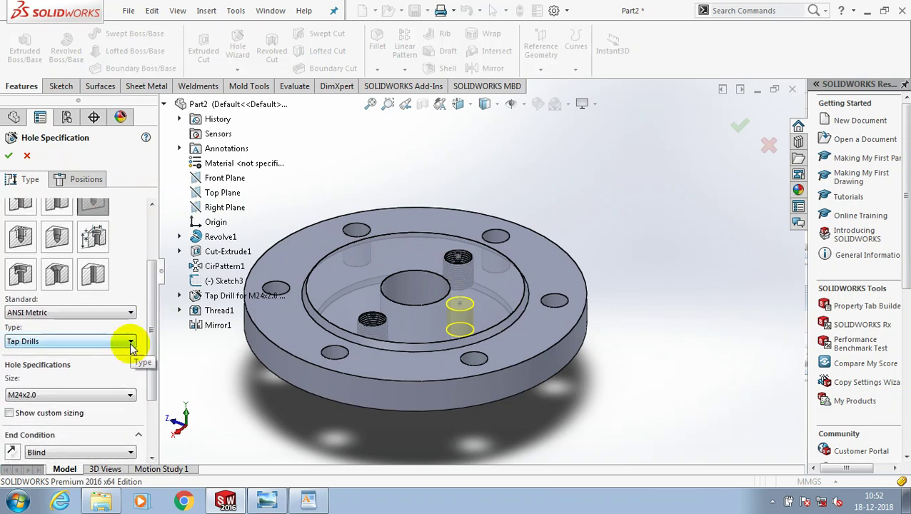
{"action": "left_click", "coordinate": [130, 343]}
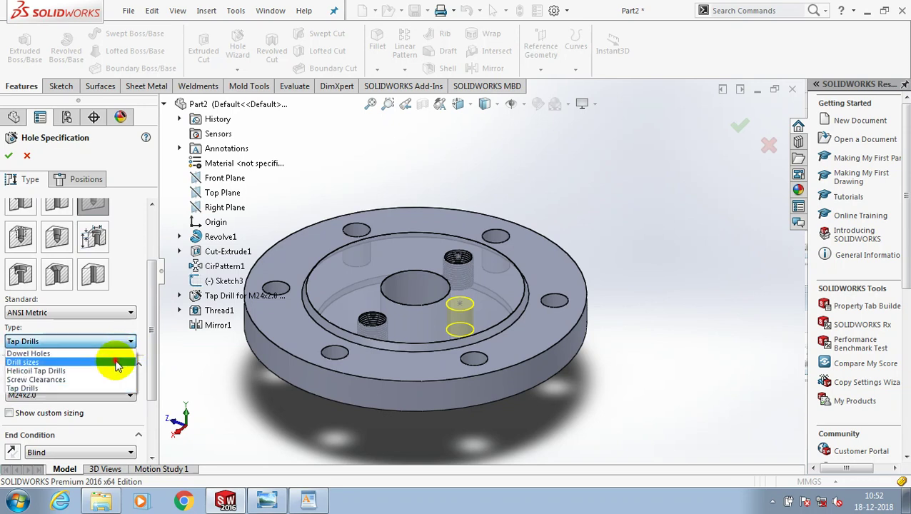
{"action": "left_click", "coordinate": [118, 365]}
{"action": "left_click", "coordinate": [128, 395]}
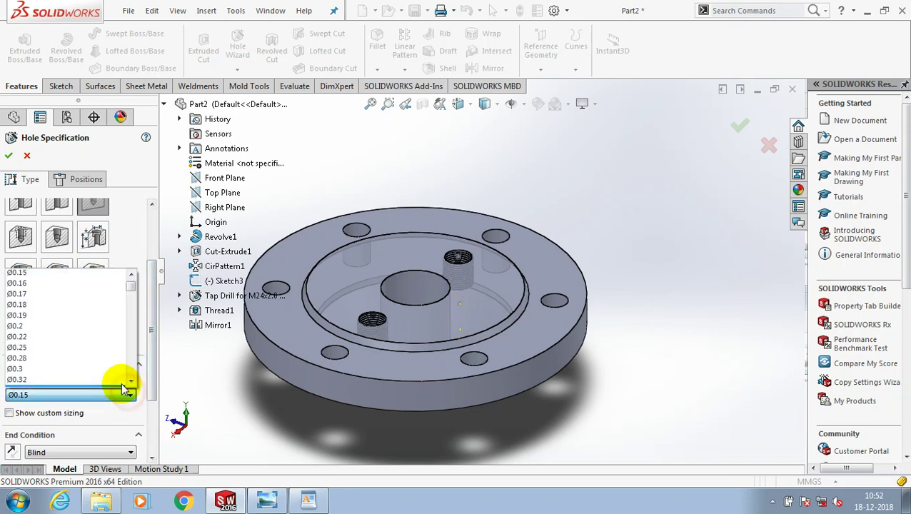
{"action": "scroll", "coordinate": [113, 348], "scroll_direction": "down", "scroll_amount": 6}
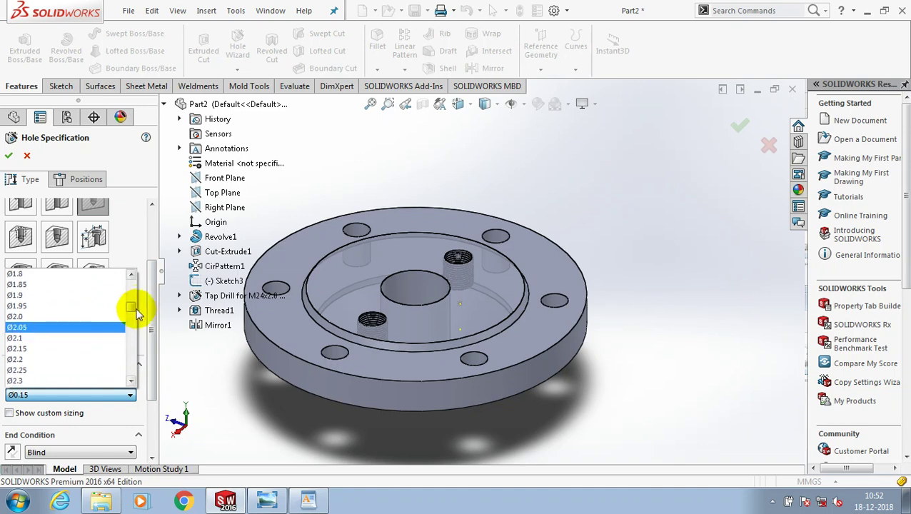
{"action": "left_click_drag", "start_coordinate": [132, 305], "coordinate": [132, 344]}
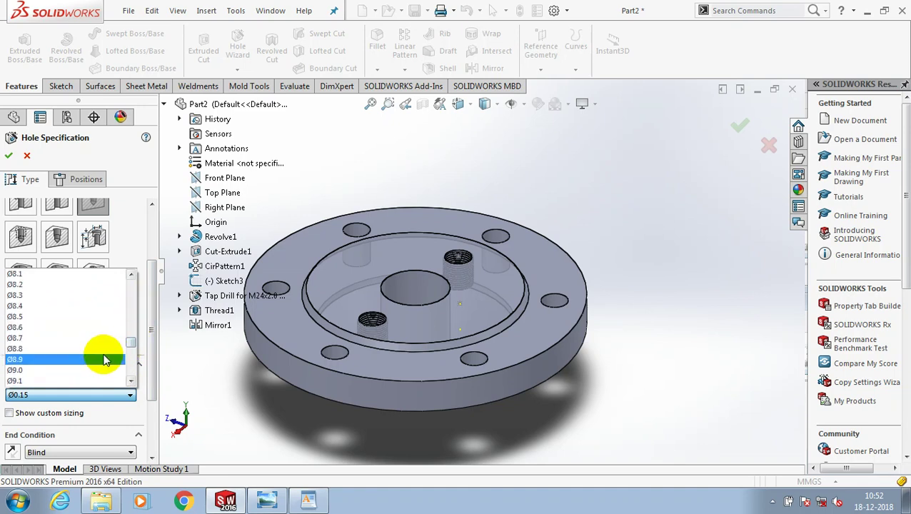
{"action": "scroll", "coordinate": [104, 357], "scroll_direction": "down", "scroll_amount": 2}
{"action": "scroll", "coordinate": [100, 359], "scroll_direction": "down", "scroll_amount": 1}
{"action": "left_click", "coordinate": [75, 381]}
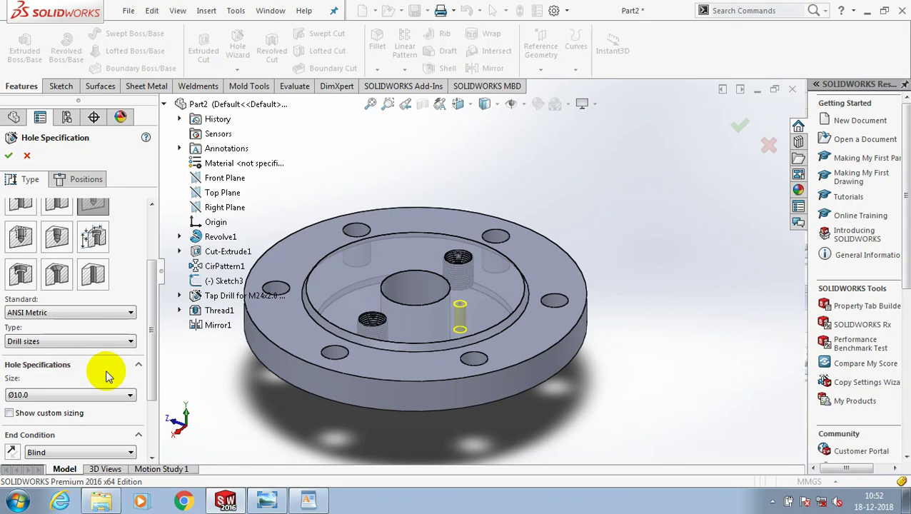
{"action": "mouse_move", "coordinate": [149, 348]}
{"action": "left_mouse_down"}
{"action": "mouse_move", "coordinate": [152, 379]}
{"action": "mouse_move", "coordinate": [153, 295]}
{"action": "mouse_move", "coordinate": [152, 382]}
{"action": "left_mouse_up"}
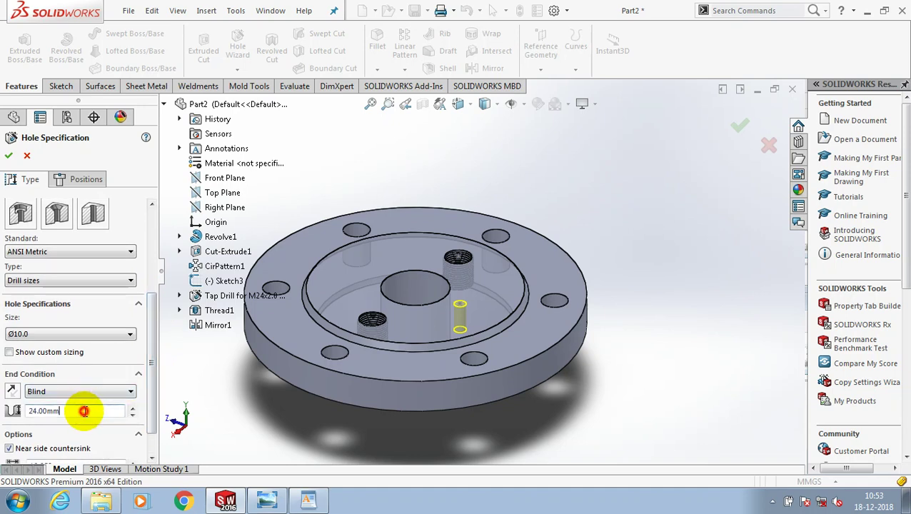
{"action": "left_click_drag", "start_coordinate": [83, 411], "coordinate": [54, 411]}
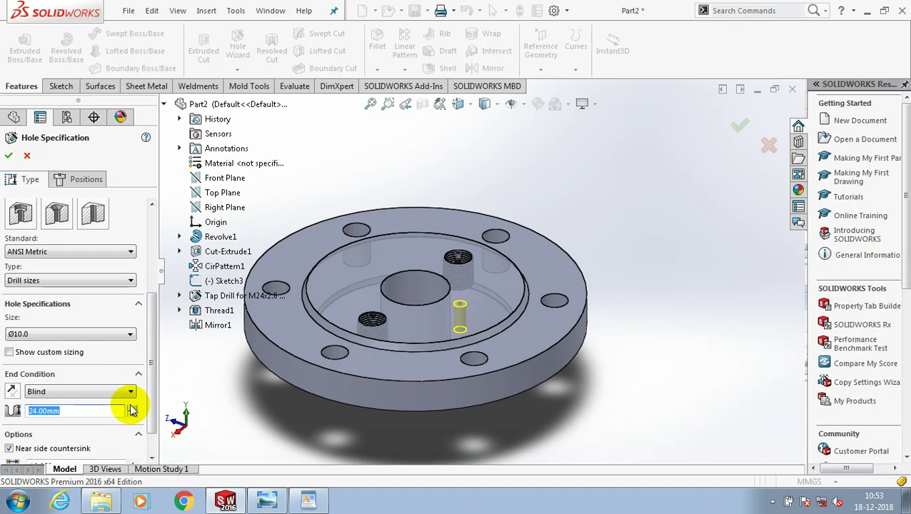
{"action": "type", "text": "2"}
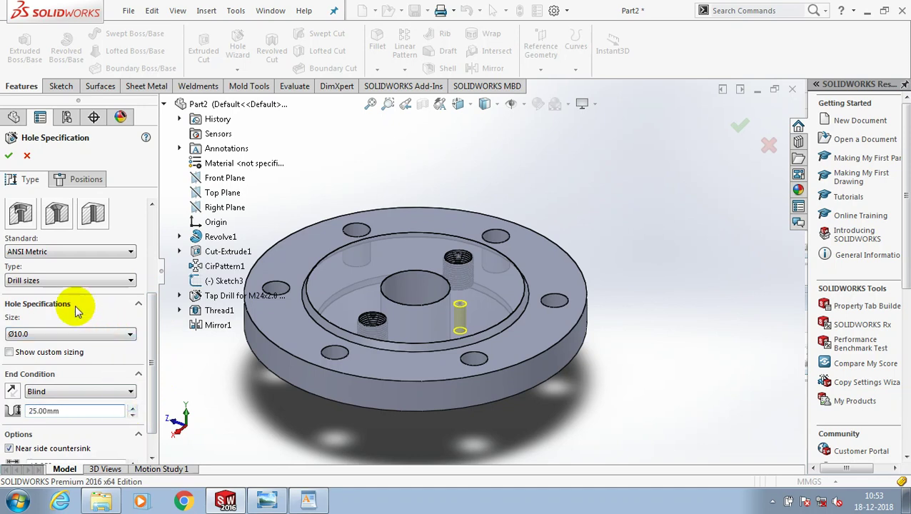
{"action": "left_click", "coordinate": [7, 155]}
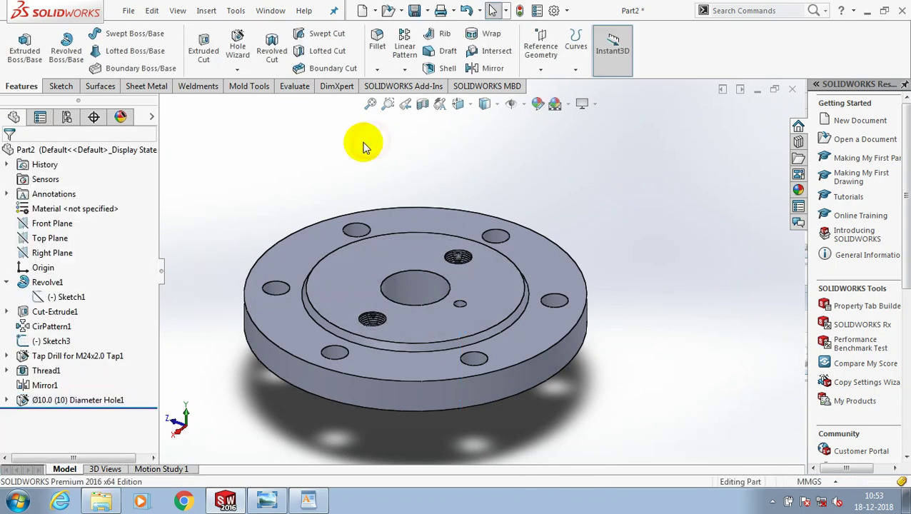
{"action": "left_click", "coordinate": [237, 69]}
Step: Thread the Ø10 hole's edge as Metric Tap M12x1.5, blind 18 mm deep
{"action": "left_click", "coordinate": [251, 102]}
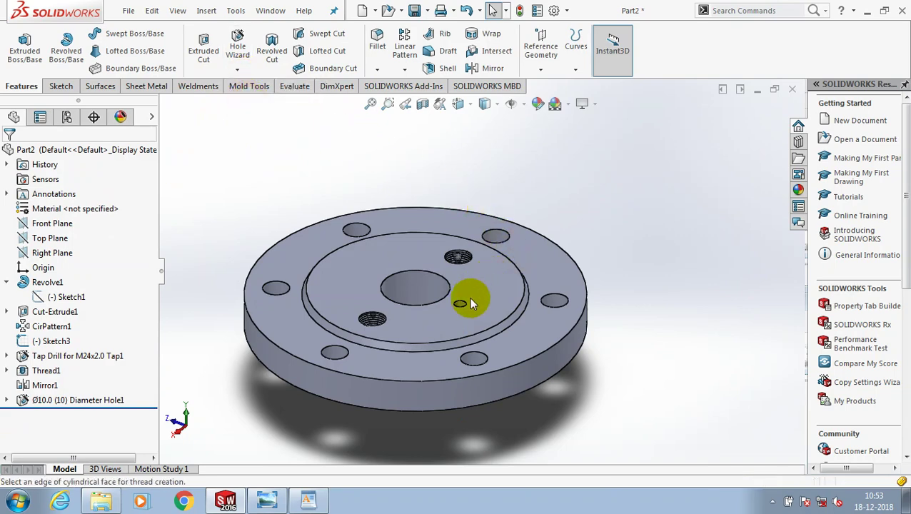
{"action": "scroll", "coordinate": [467, 305], "scroll_direction": "down", "scroll_amount": 5}
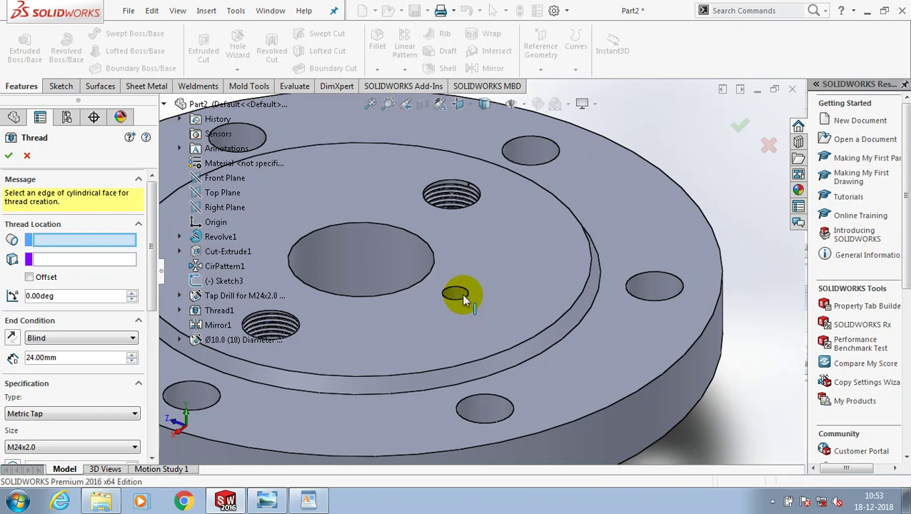
{"action": "left_click", "coordinate": [140, 260]}
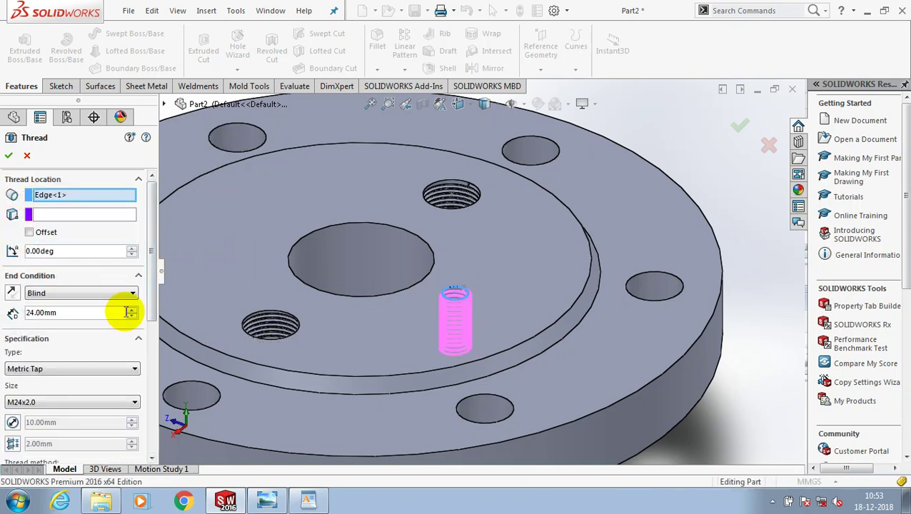
{"action": "left_click", "coordinate": [121, 369]}
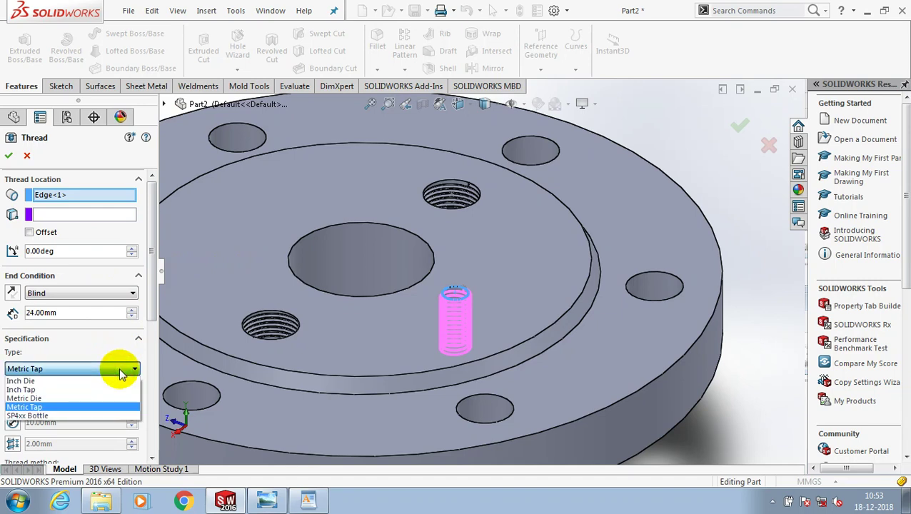
{"action": "left_click", "coordinate": [146, 357]}
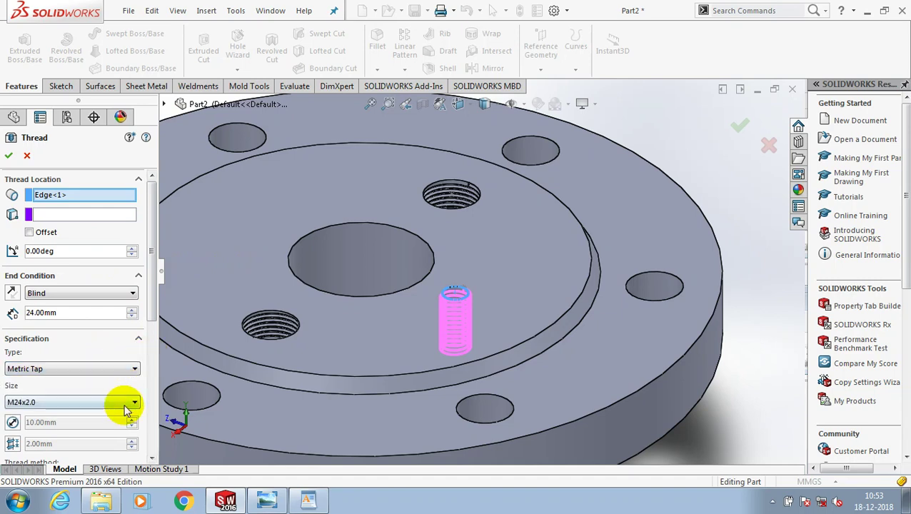
{"action": "left_click", "coordinate": [123, 405]}
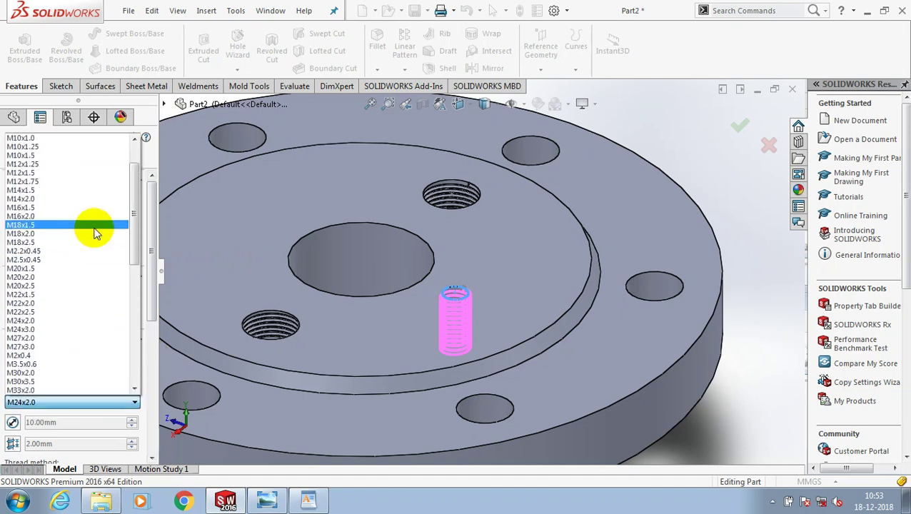
{"action": "left_click", "coordinate": [71, 176]}
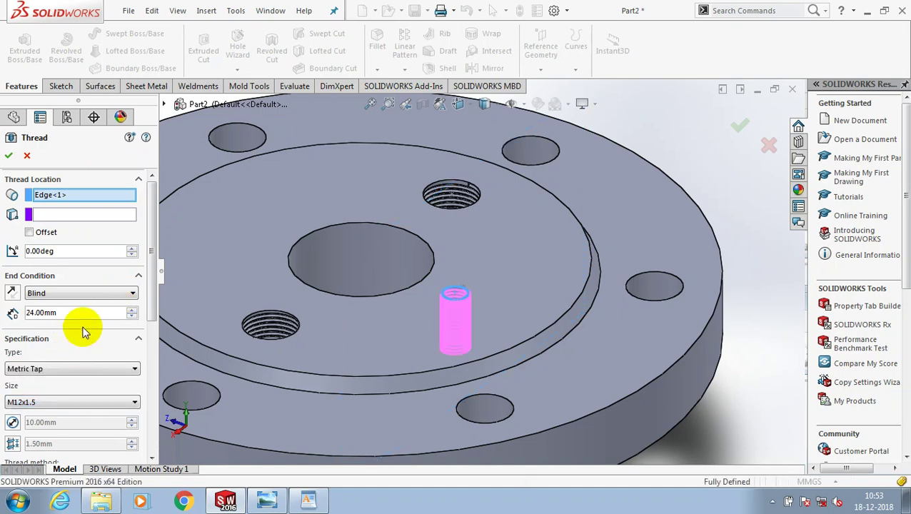
{"action": "mouse_move", "coordinate": [81, 315]}
{"action": "left_mouse_down"}
{"action": "mouse_move", "coordinate": [39, 325]}
{"action": "mouse_move", "coordinate": [30, 317]}
{"action": "left_mouse_up"}
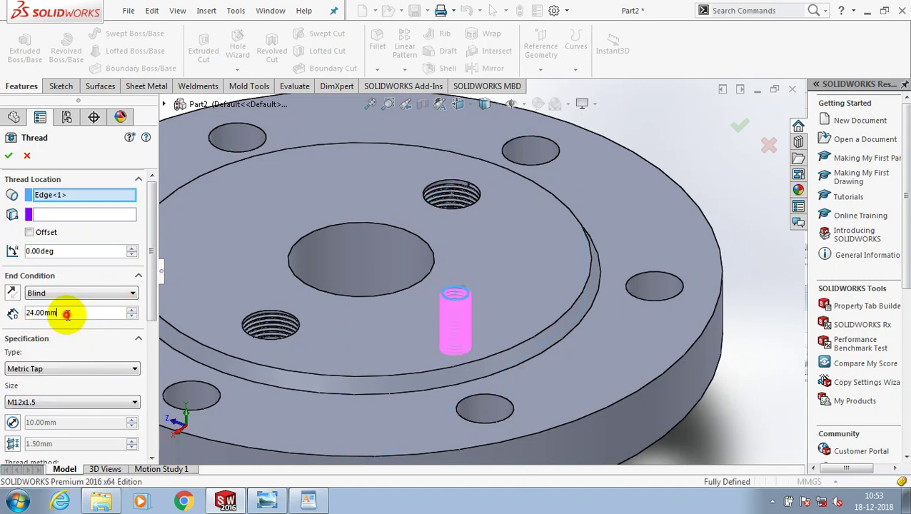
{"action": "type", "text": "18"}
{"action": "key", "text": "Return"}
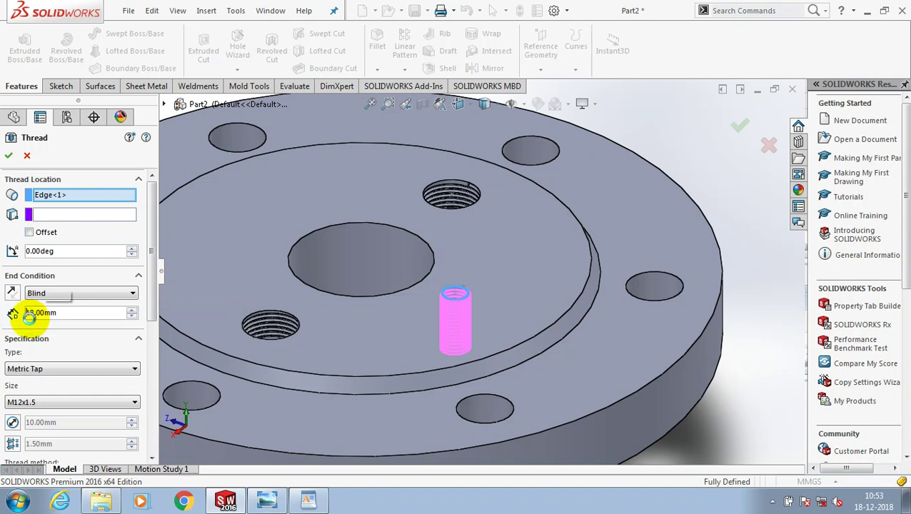
Step: Create the M12x1.5 thread on the small hole
{"action": "left_click", "coordinate": [13, 163]}
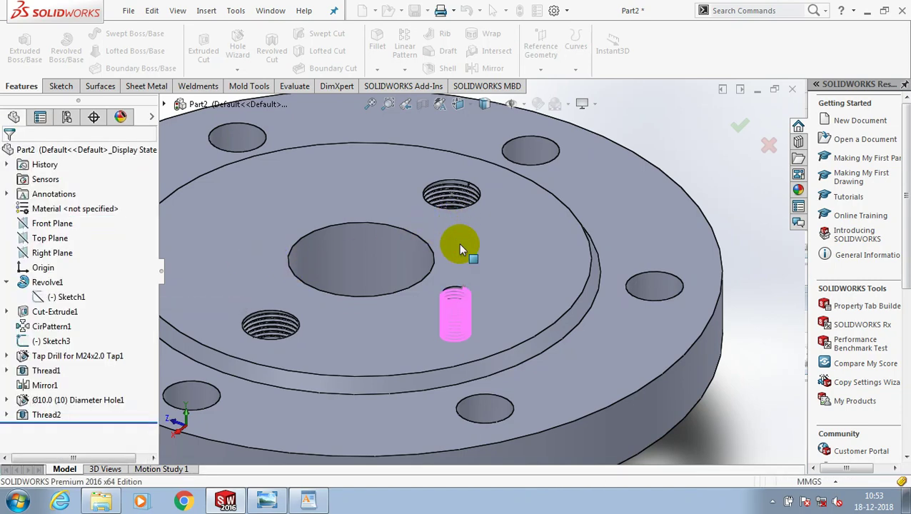
{"action": "scroll", "coordinate": [441, 299], "scroll_direction": "down", "scroll_amount": 2}
{"action": "scroll", "coordinate": [450, 289], "scroll_direction": "down", "scroll_amount": 3}
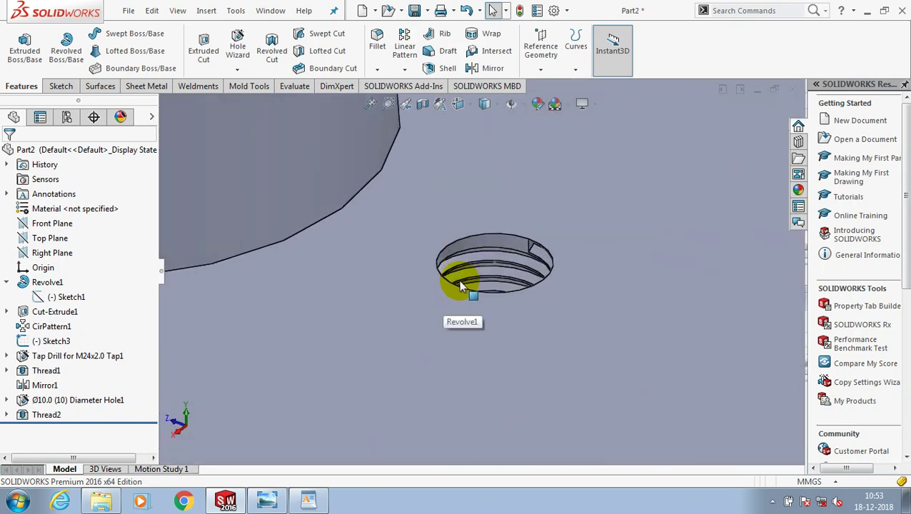
{"action": "scroll", "coordinate": [472, 287], "scroll_direction": "down", "scroll_amount": 2}
{"action": "scroll", "coordinate": [507, 282], "scroll_direction": "up", "scroll_amount": 2}
{"action": "scroll", "coordinate": [521, 281], "scroll_direction": "up", "scroll_amount": 3}
{"action": "scroll", "coordinate": [520, 274], "scroll_direction": "up", "scroll_amount": 3}
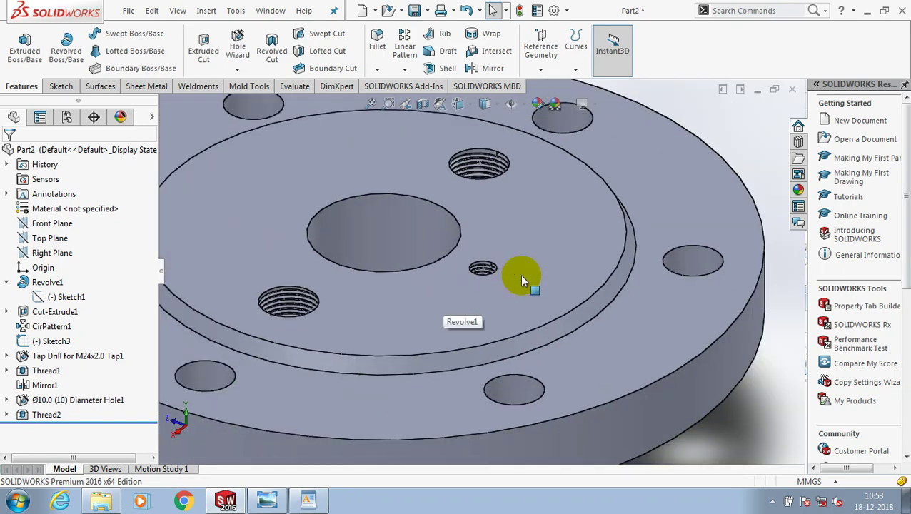
{"action": "scroll", "coordinate": [520, 274], "scroll_direction": "down", "scroll_amount": 1}
{"action": "scroll", "coordinate": [517, 268], "scroll_direction": "up", "scroll_amount": 1}
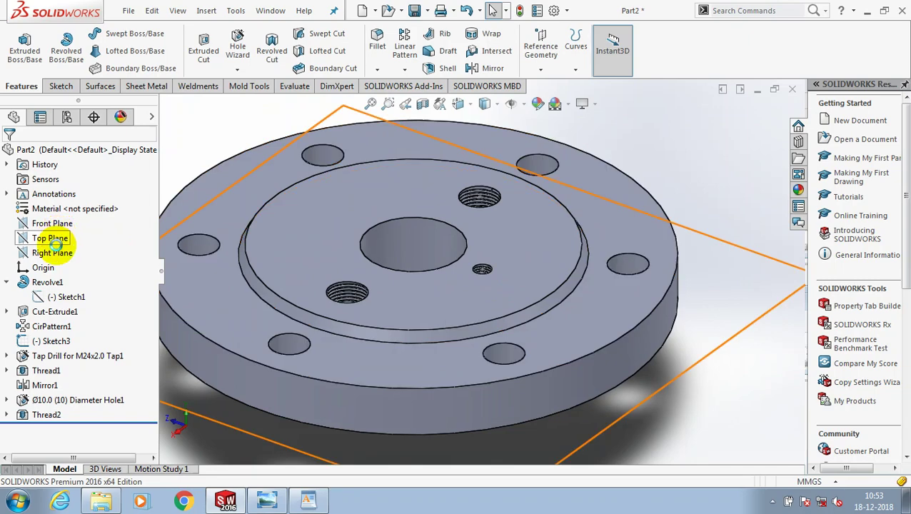
Step: Mirror Diameter Hole1 and Thread2 across the Front Plane as a geometry pattern
{"action": "left_click", "coordinate": [49, 224]}
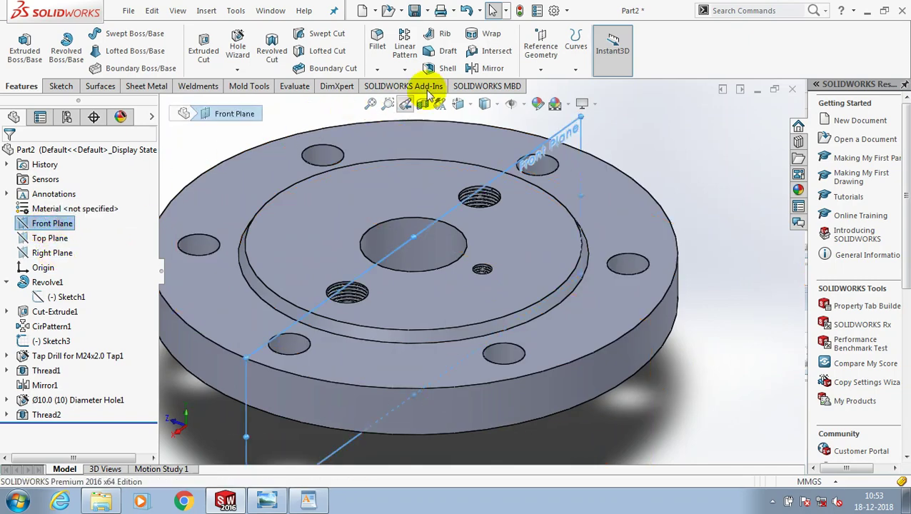
{"action": "left_click", "coordinate": [493, 68]}
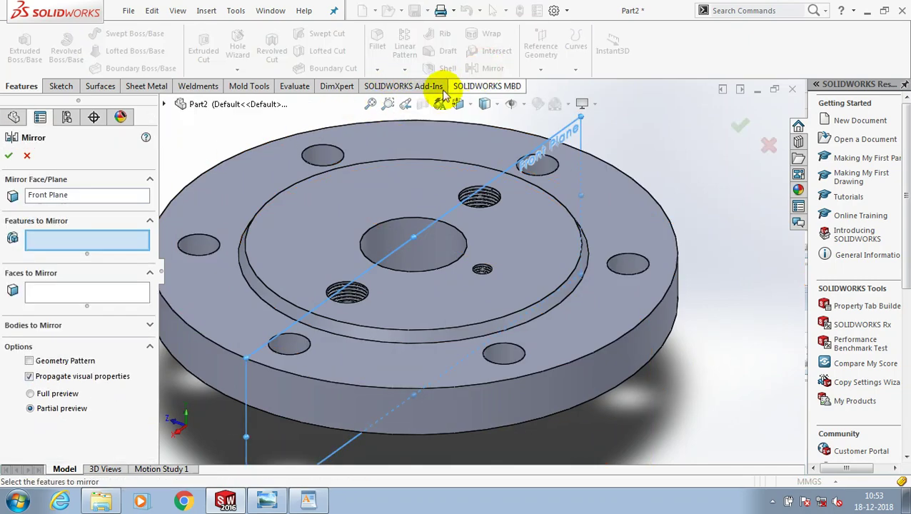
{"action": "left_click", "coordinate": [164, 104]}
{"action": "left_click", "coordinate": [241, 340]}
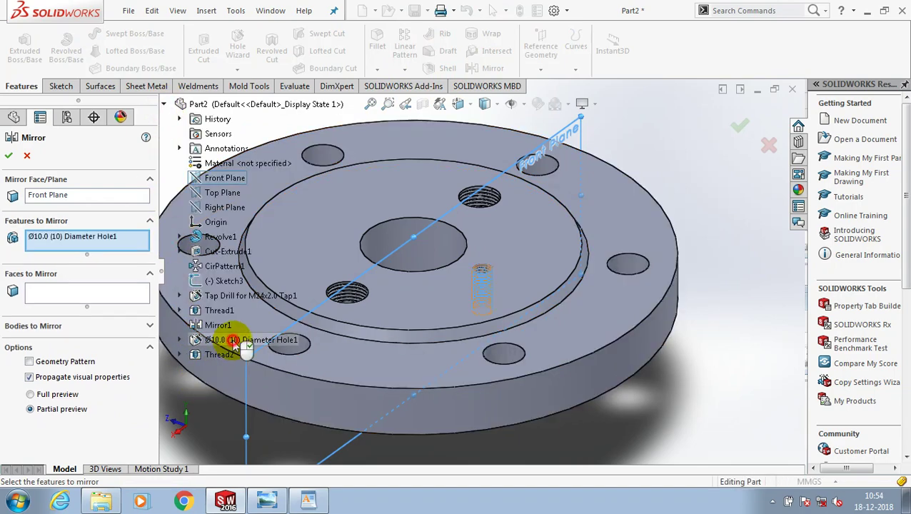
{"action": "left_click", "coordinate": [215, 354]}
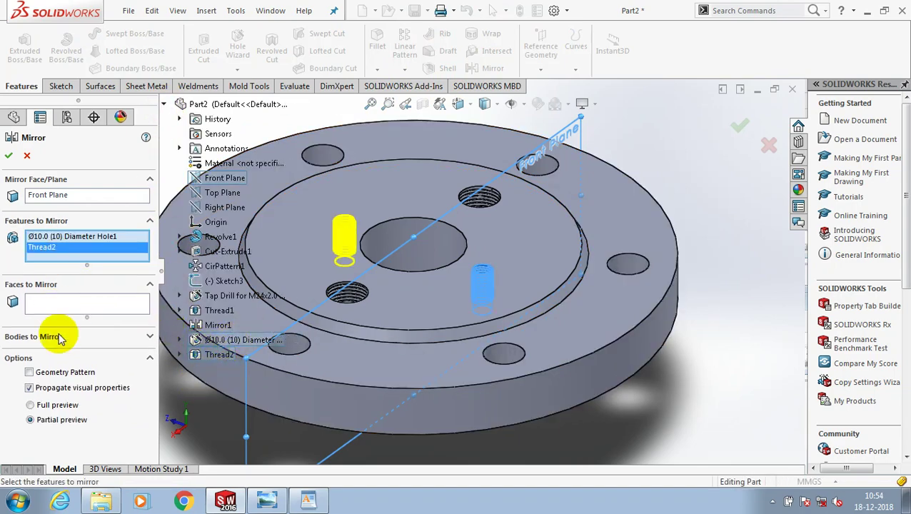
{"action": "left_click", "coordinate": [29, 372]}
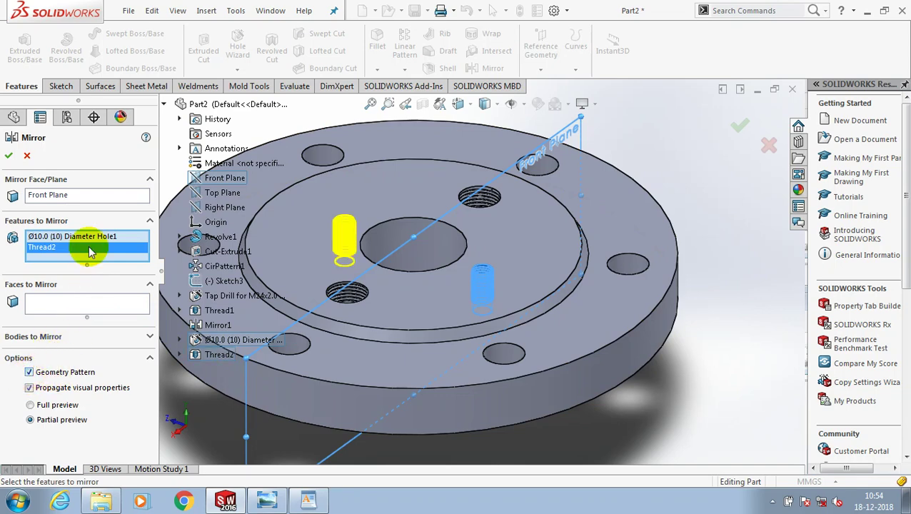
{"action": "left_click", "coordinate": [19, 151]}
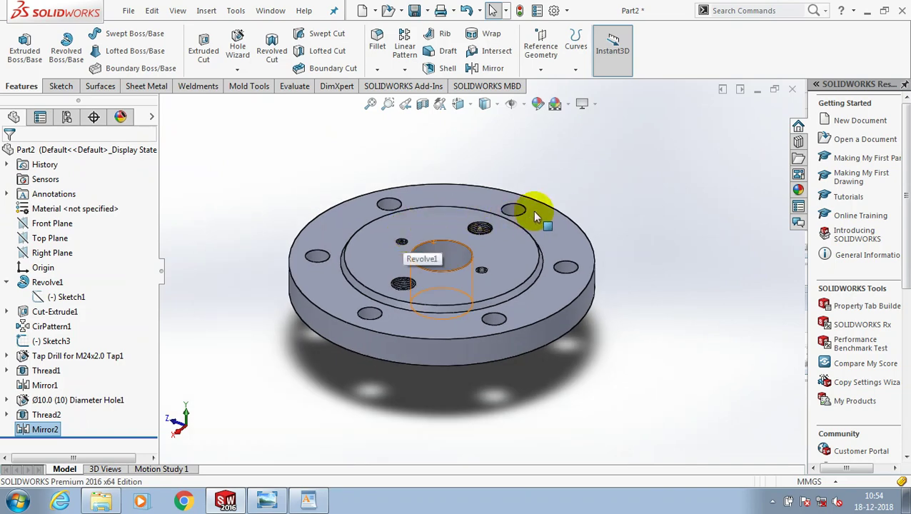
Step: Apply a light red appearance to the whole flange body from the top face's Appearances menu
{"action": "mouse_move", "coordinate": [588, 168]}
{"action": "middle_mouse_down"}
{"action": "mouse_move", "coordinate": [580, 178]}
{"action": "mouse_move", "coordinate": [604, 240]}
{"action": "mouse_move", "coordinate": [550, 156]}
{"action": "middle_mouse_up"}
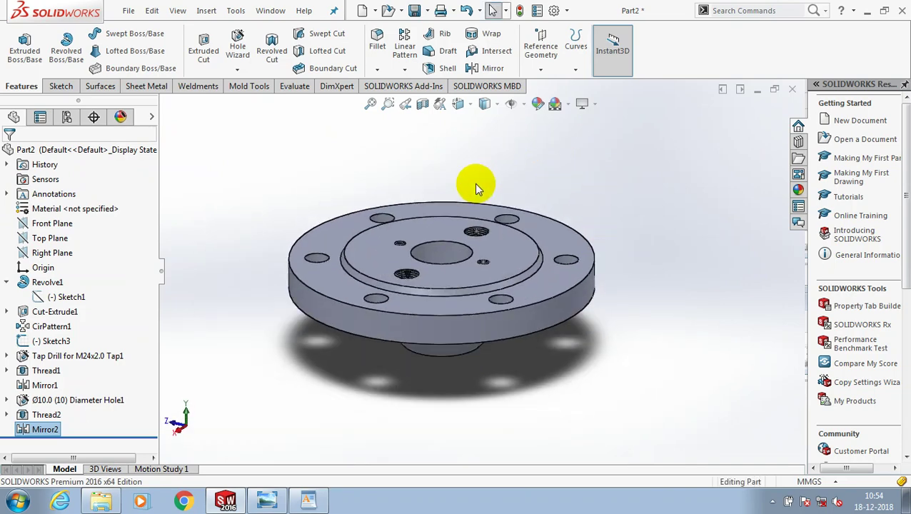
{"action": "right_click", "coordinate": [474, 202]}
{"action": "left_click", "coordinate": [464, 211]}
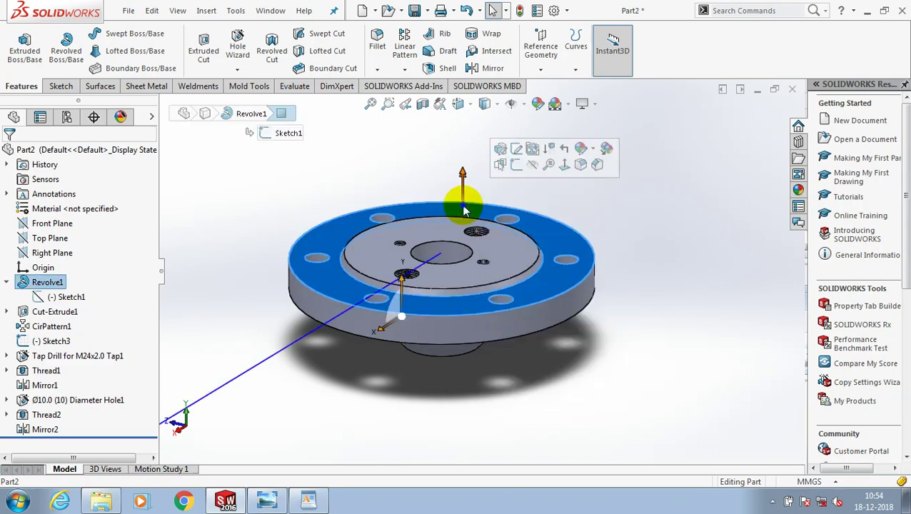
{"action": "right_click", "coordinate": [464, 211]}
{"action": "left_click", "coordinate": [569, 113]}
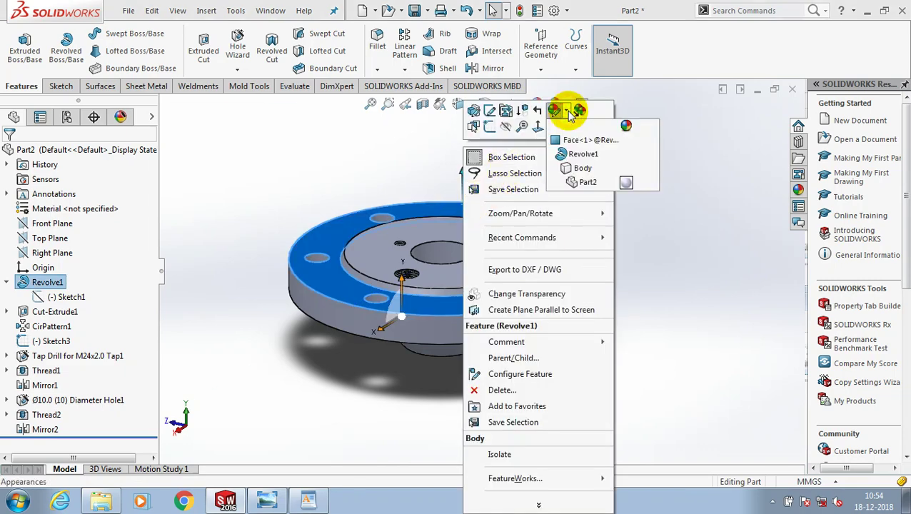
{"action": "left_click", "coordinate": [580, 170]}
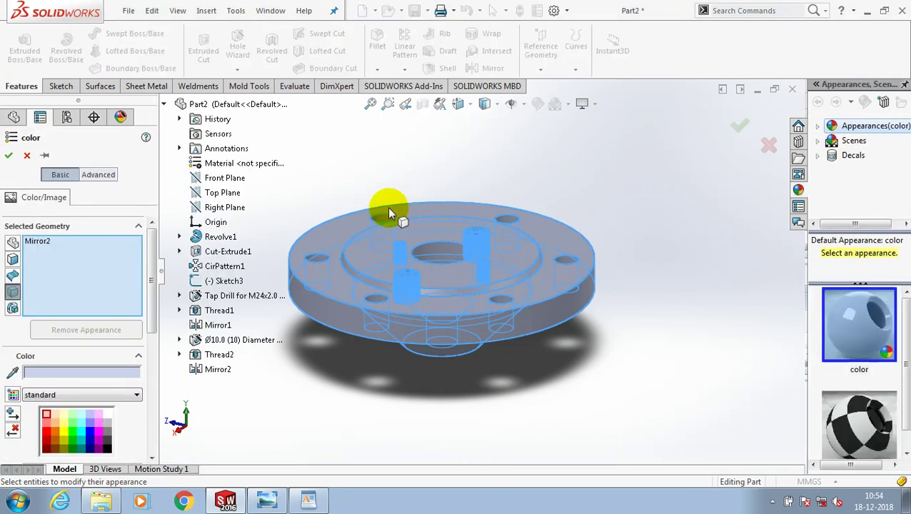
{"action": "left_click", "coordinate": [54, 431]}
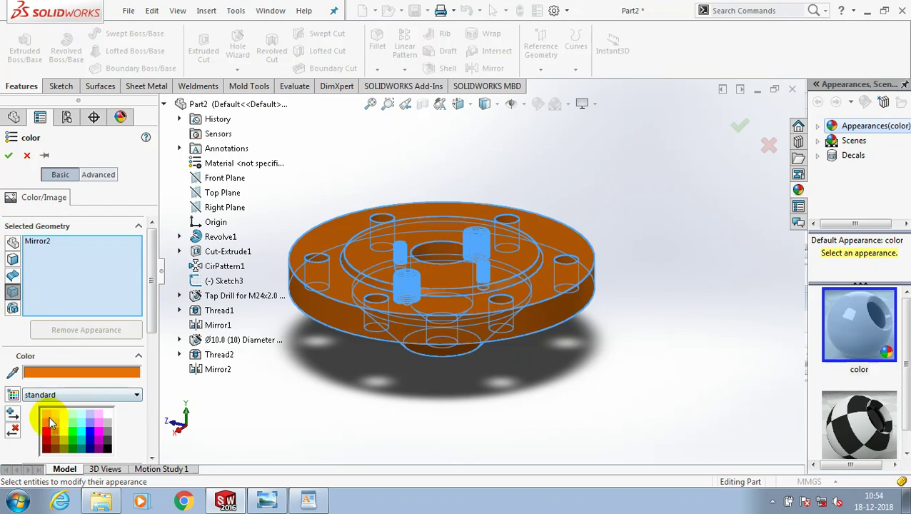
{"action": "left_click", "coordinate": [47, 423]}
{"action": "left_click", "coordinate": [9, 156]}
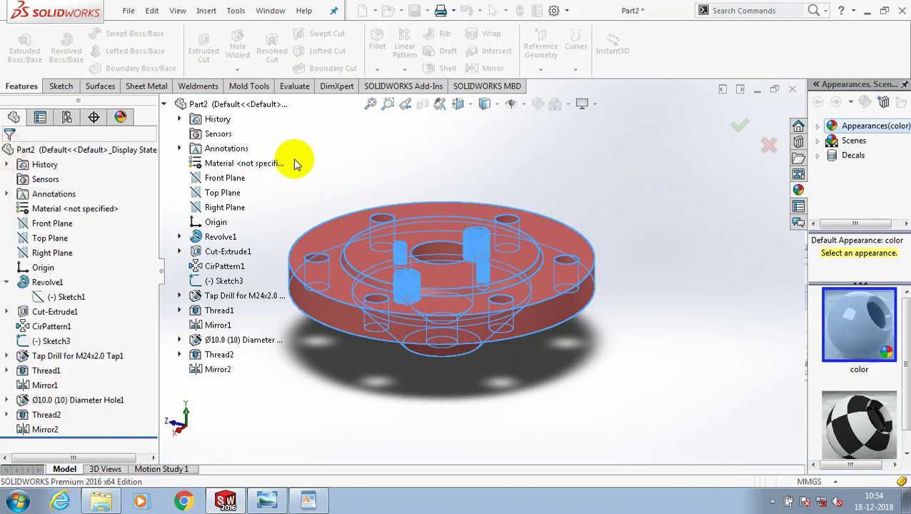
Step: Open and close the Hide/Show Items options in the view toolbar
{"action": "scroll", "coordinate": [432, 169], "scroll_direction": "down", "scroll_amount": 1}
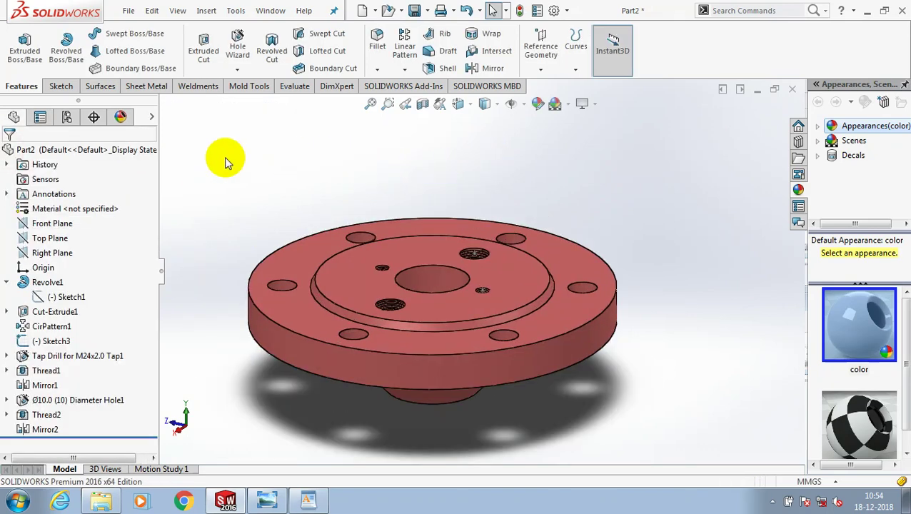
{"action": "left_click", "coordinate": [524, 104]}
{"action": "left_click", "coordinate": [532, 208]}
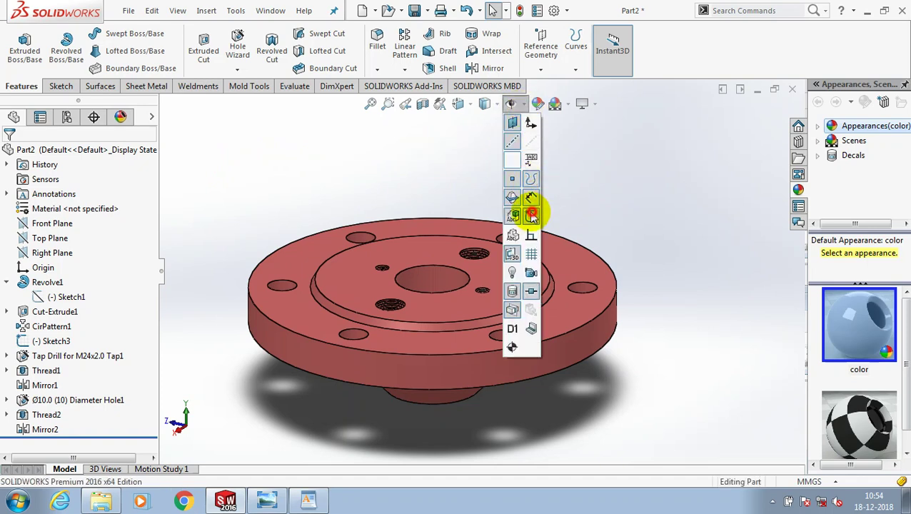
{"action": "left_click", "coordinate": [590, 183]}
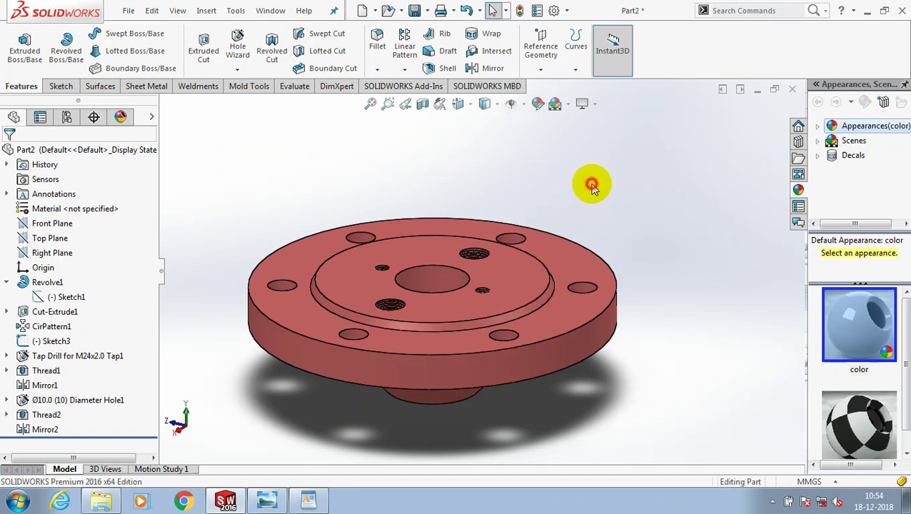
Step: Start File > Save As for Part2, then select the PART3 : BRIGDE line in WordPad
{"action": "left_click", "coordinate": [129, 11]}
{"action": "left_click", "coordinate": [169, 157]}
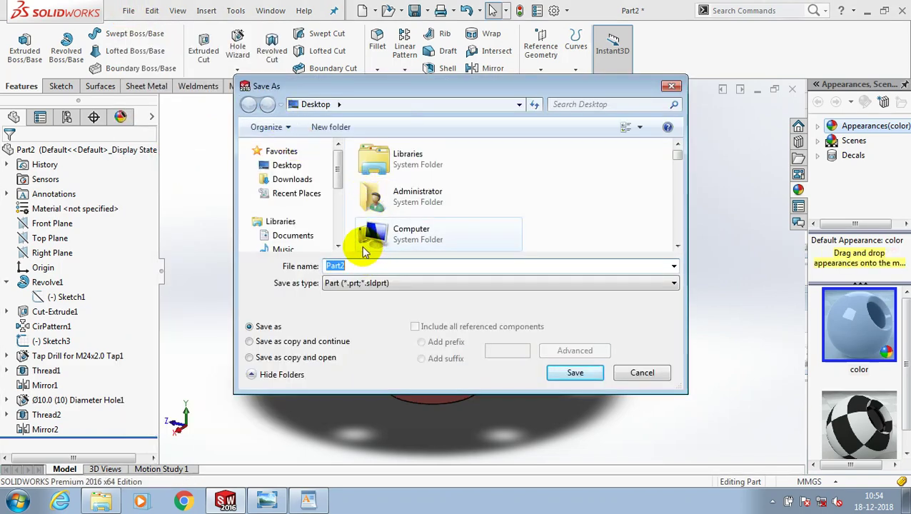
{"action": "mouse_move", "coordinate": [464, 289]}
{"action": "left_mouse_down"}
{"action": "mouse_move", "coordinate": [387, 286]}
{"action": "mouse_move", "coordinate": [299, 311]}
{"action": "left_mouse_up"}
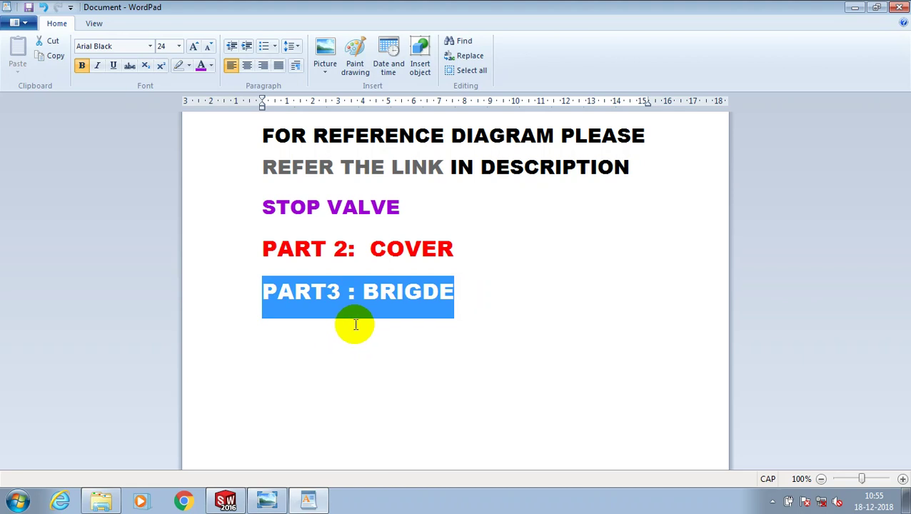
{"action": "mouse_move", "coordinate": [267, 501]}
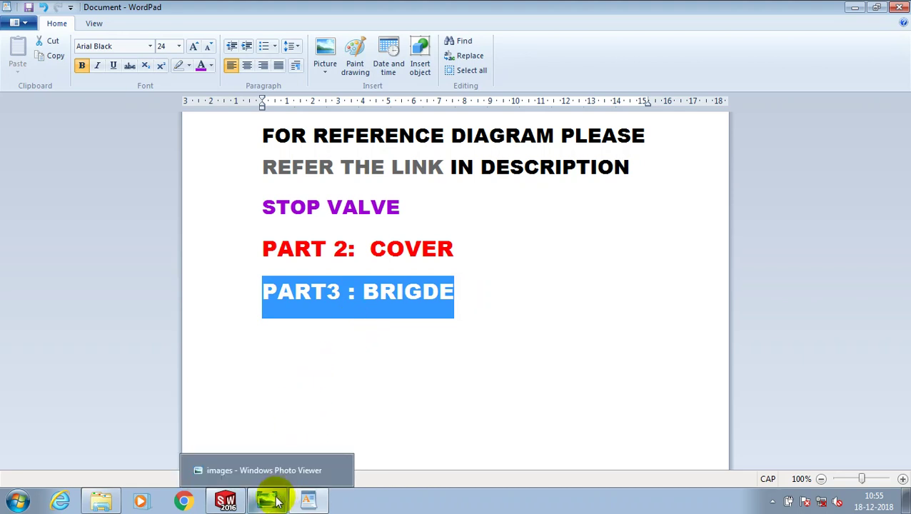
Step: Show the ref1 bridge drawing in Photo Viewer, zoom in, then return to SOLIDWORKS
{"action": "left_click", "coordinate": [277, 502]}
{"action": "left_click", "coordinate": [491, 476]}
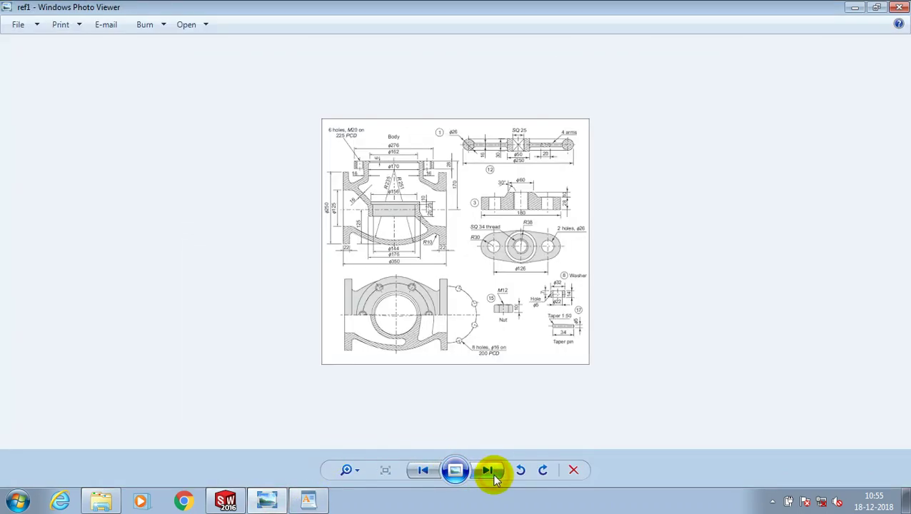
{"action": "scroll", "coordinate": [681, 181], "scroll_direction": "up", "scroll_amount": 3}
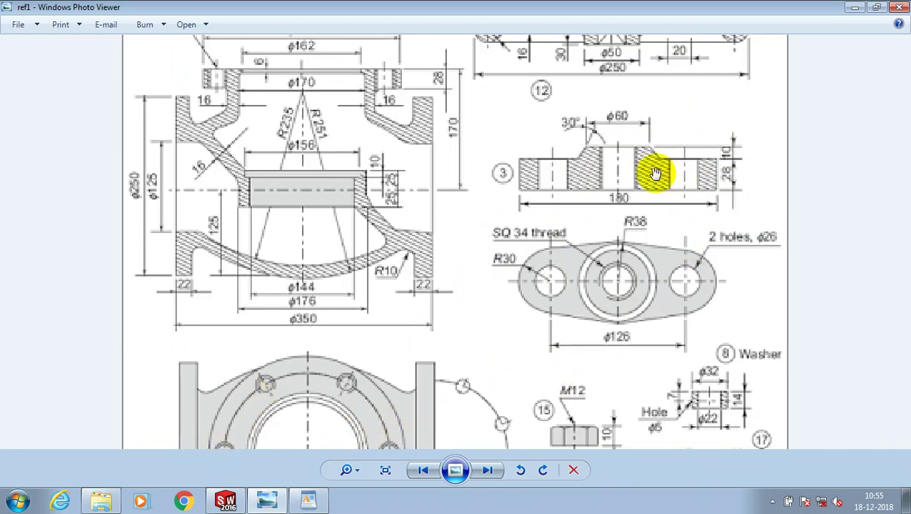
{"action": "left_click", "coordinate": [229, 502]}
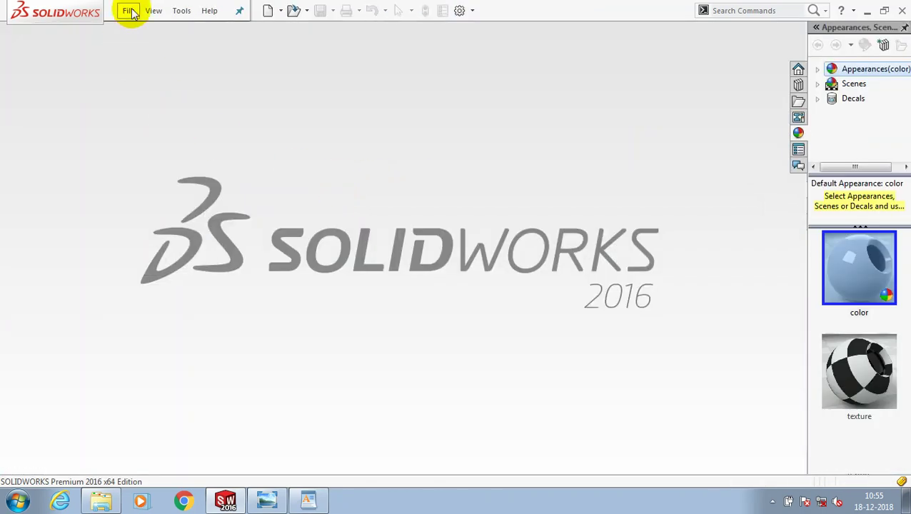
Step: Create new part Part3 and turn the Front Plane Normal To for sketching
{"action": "key", "text": "ctrl+n"}
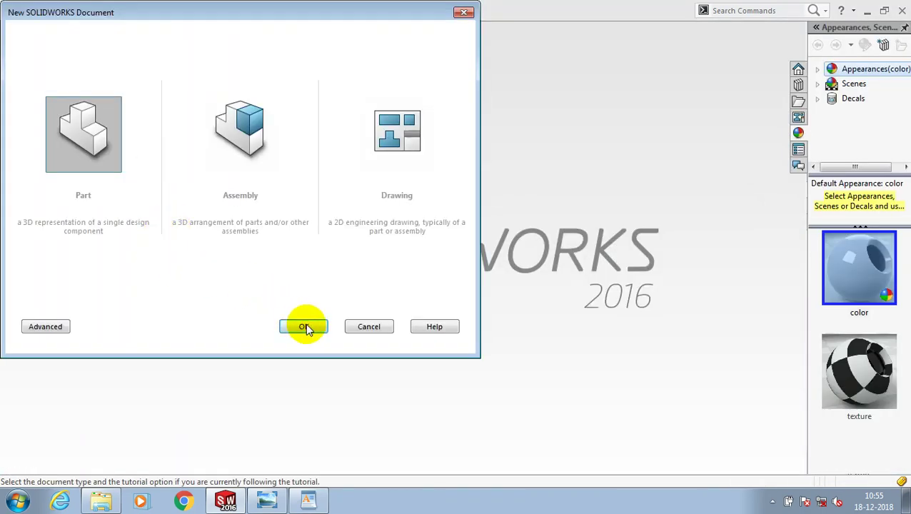
{"action": "left_click", "coordinate": [305, 326]}
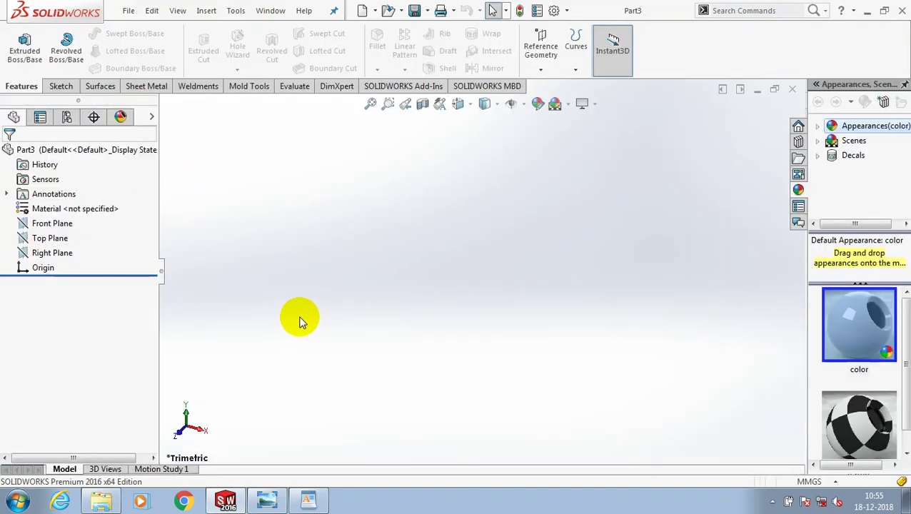
{"action": "left_click", "coordinate": [60, 227]}
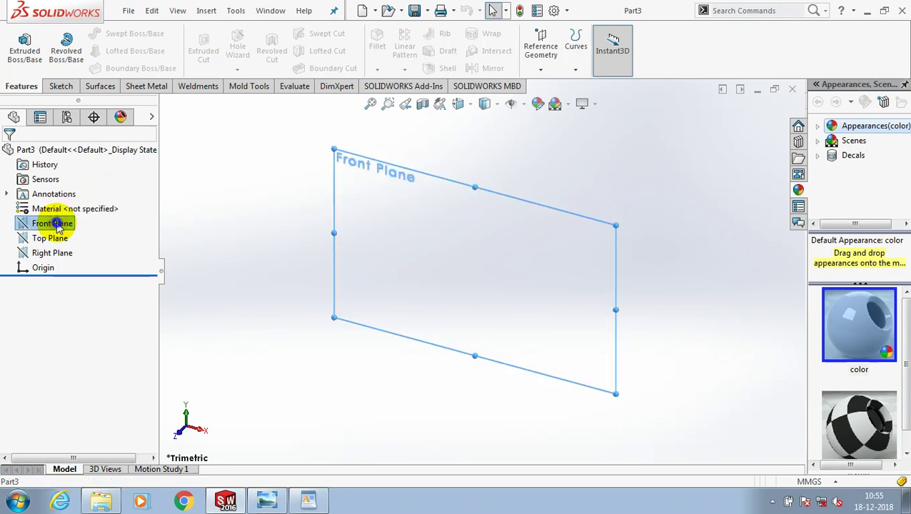
{"action": "right_click", "coordinate": [59, 227]}
{"action": "left_click", "coordinate": [114, 205]}
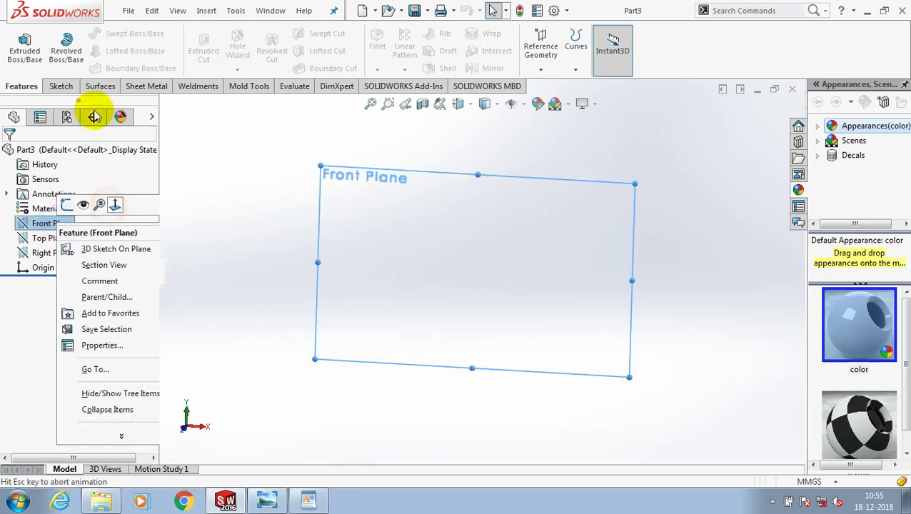
{"action": "left_click", "coordinate": [60, 87]}
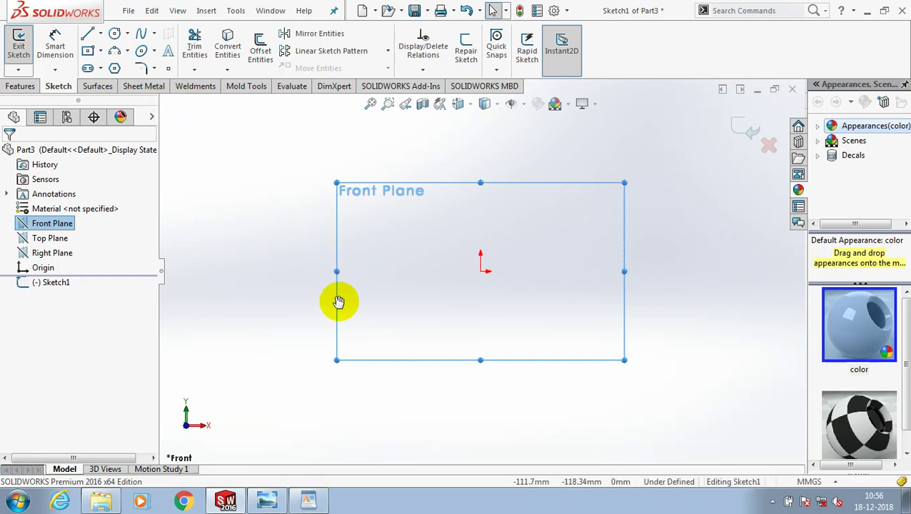
Step: Draw two concentric circle pairs, one left and one right of the origin
{"action": "key", "text": "alt+Tab"}
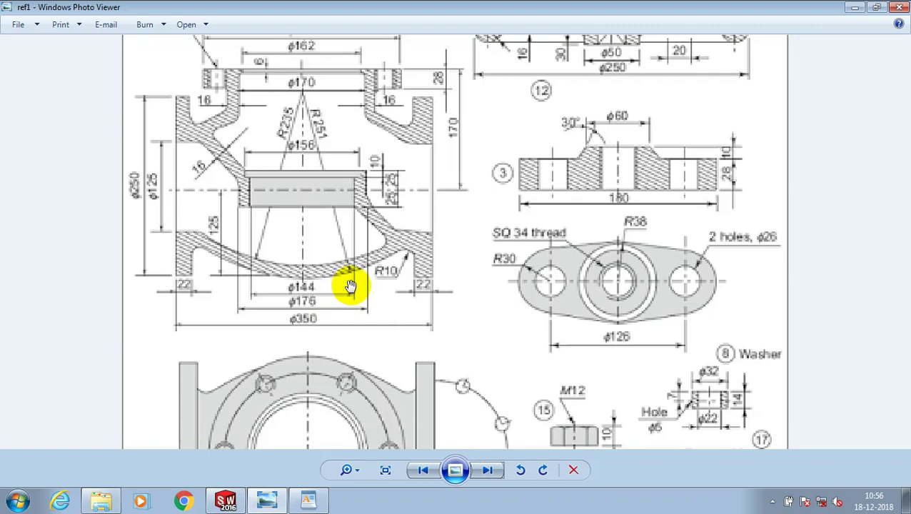
{"action": "key", "text": "alt+Tab"}
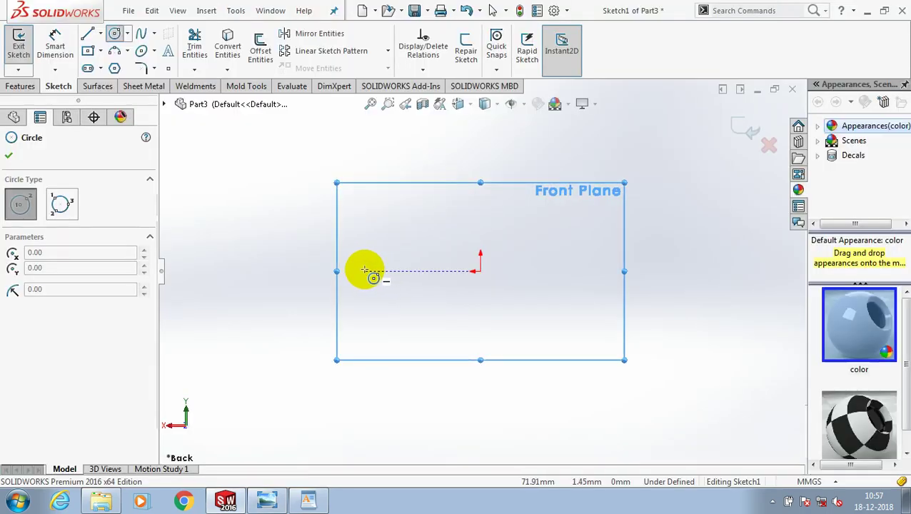
{"action": "left_click_drag", "start_coordinate": [365, 269], "coordinate": [379, 305]}
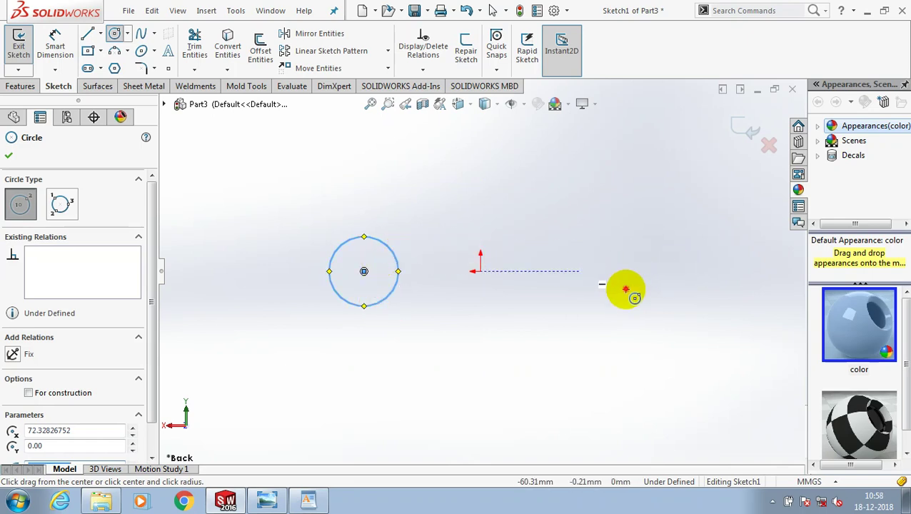
{"action": "left_click_drag", "start_coordinate": [621, 271], "coordinate": [626, 302]}
{"action": "left_click_drag", "start_coordinate": [365, 271], "coordinate": [407, 326]}
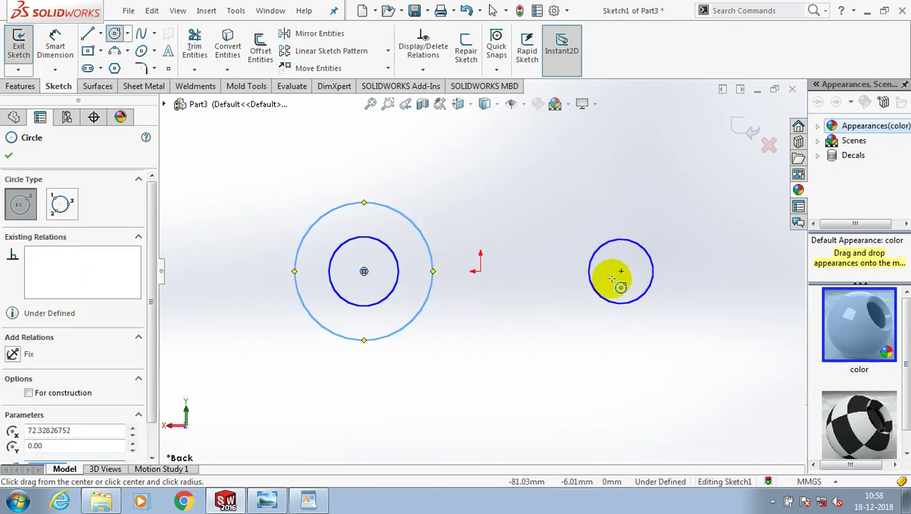
{"action": "left_click_drag", "start_coordinate": [621, 272], "coordinate": [639, 331]}
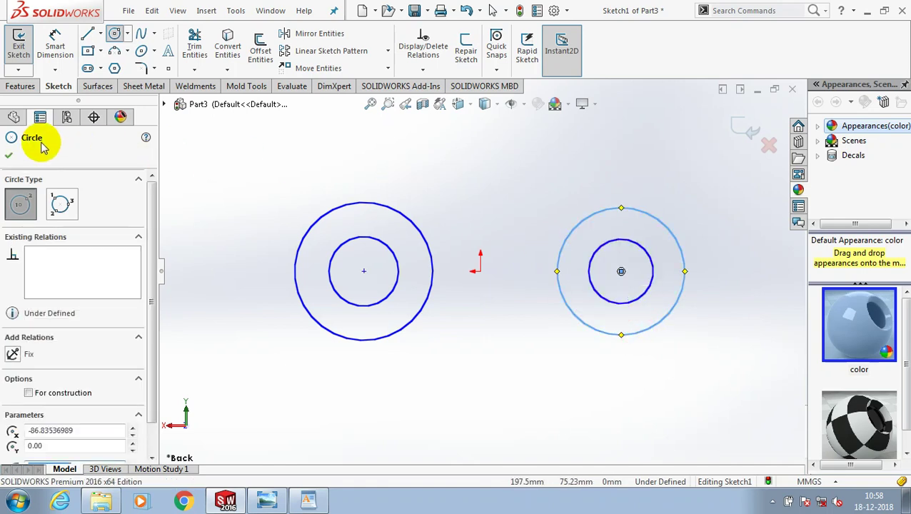
{"action": "left_click", "coordinate": [7, 157]}
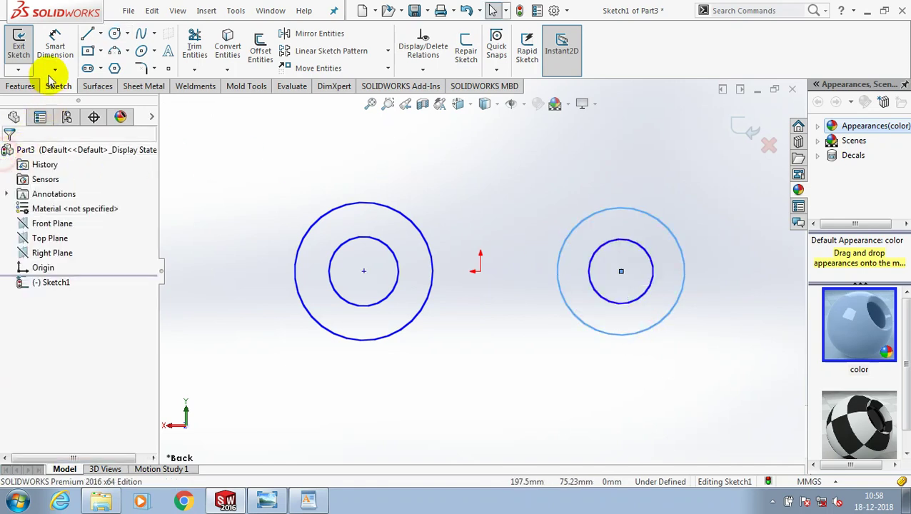
Step: Dimension the right pair: outer circle Ø60, inner circle Ø26
{"action": "left_click", "coordinate": [680, 195]}
{"action": "type", "text": "60"}
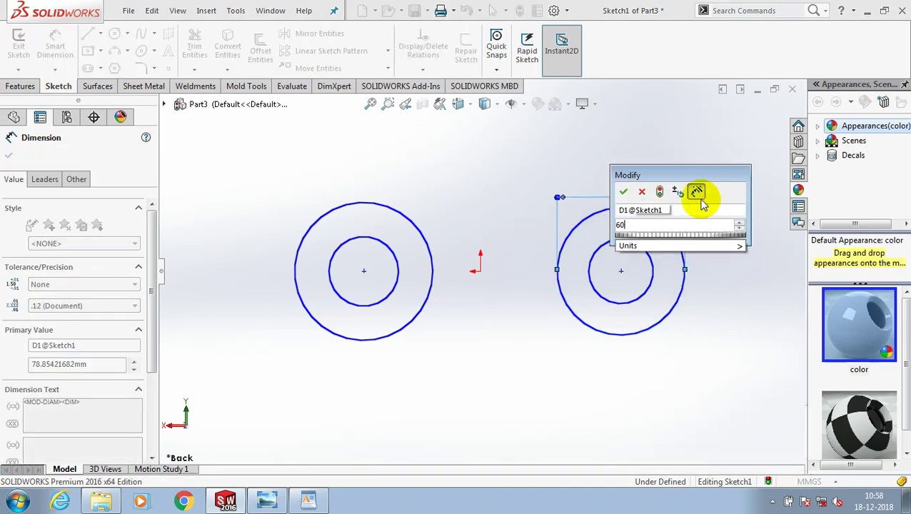
{"action": "key", "text": "Return"}
{"action": "left_click", "coordinate": [650, 255]}
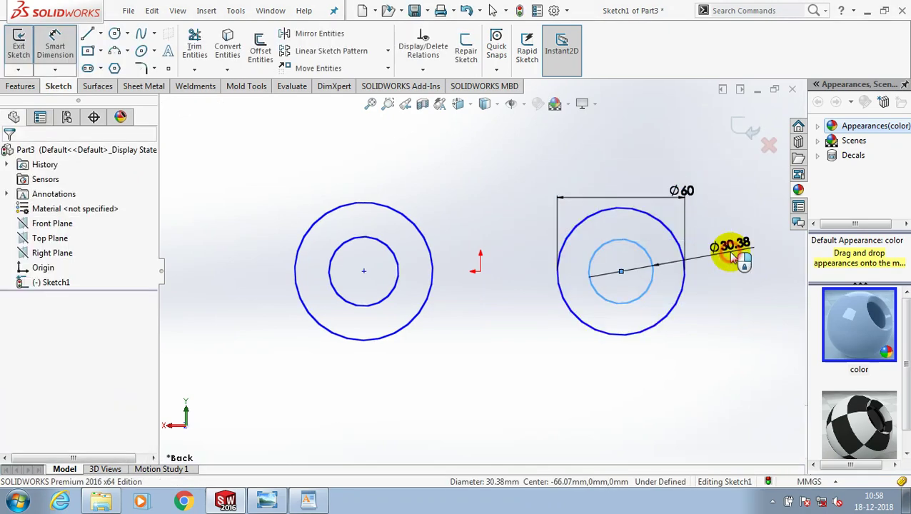
{"action": "left_click", "coordinate": [732, 257]}
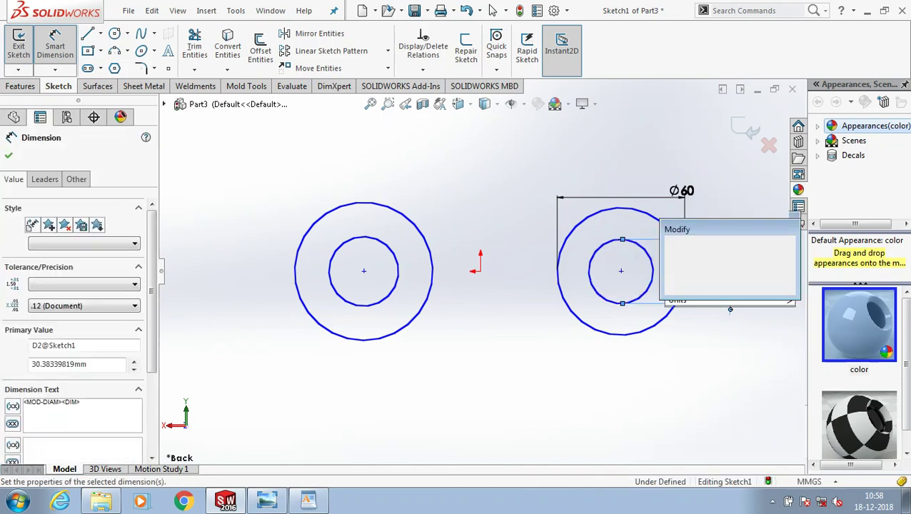
{"action": "type", "text": "26"}
{"action": "key", "text": "Return"}
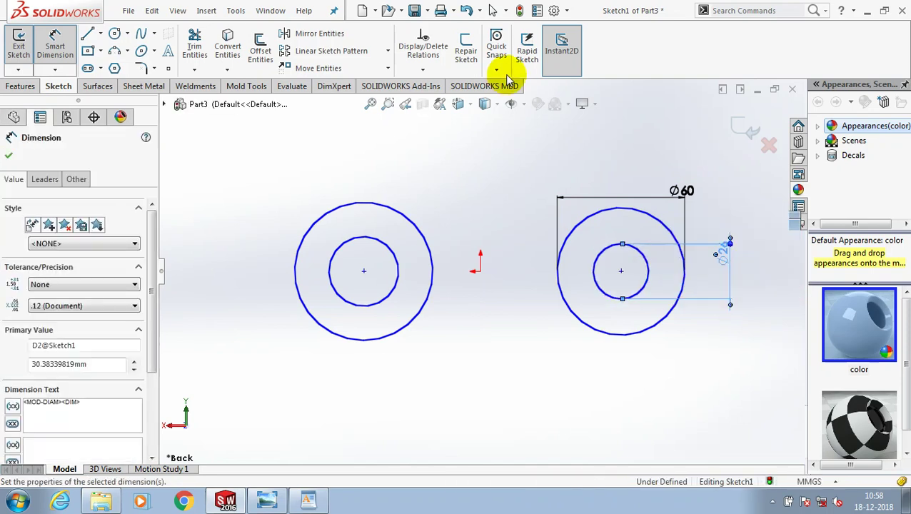
Step: Dimension the left pair: inner circle Ø26, outer circle Ø60
{"action": "left_click", "coordinate": [395, 259]}
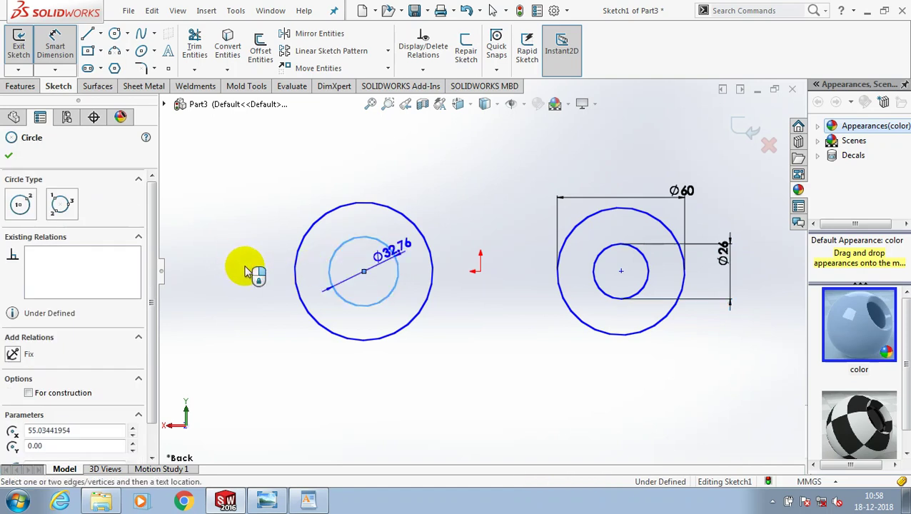
{"action": "left_click", "coordinate": [247, 268]}
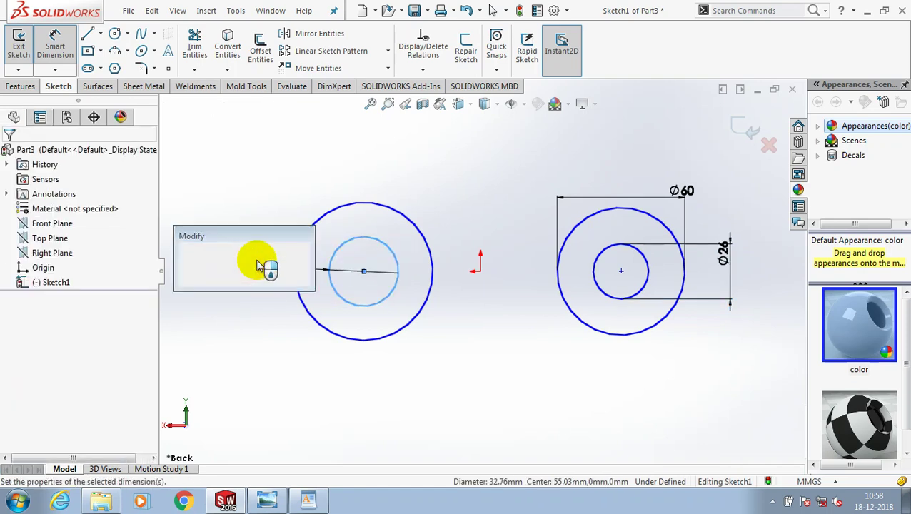
{"action": "type", "text": "26"}
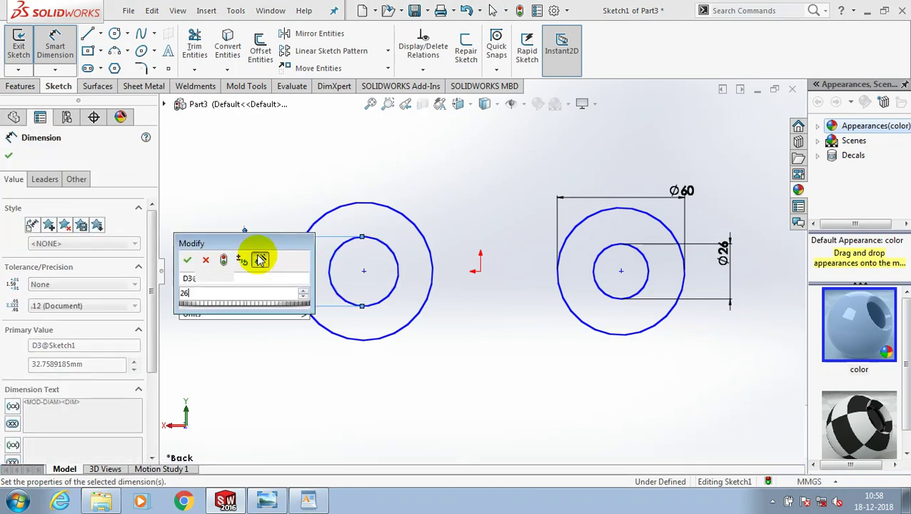
{"action": "key", "text": "Return"}
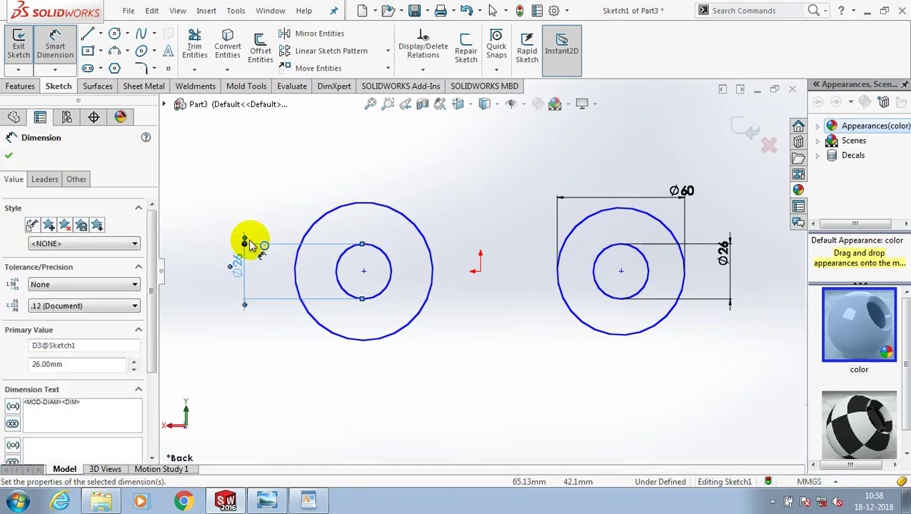
{"action": "left_click", "coordinate": [295, 265]}
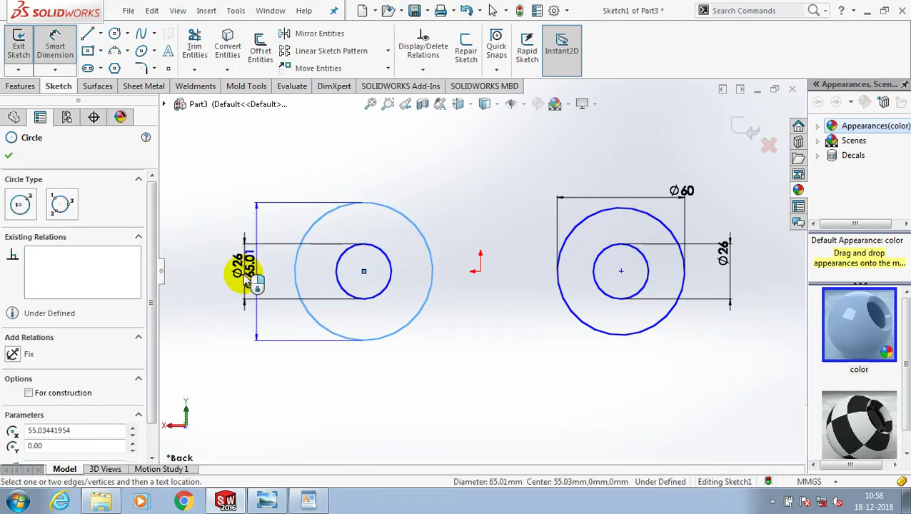
{"action": "left_click", "coordinate": [246, 278]}
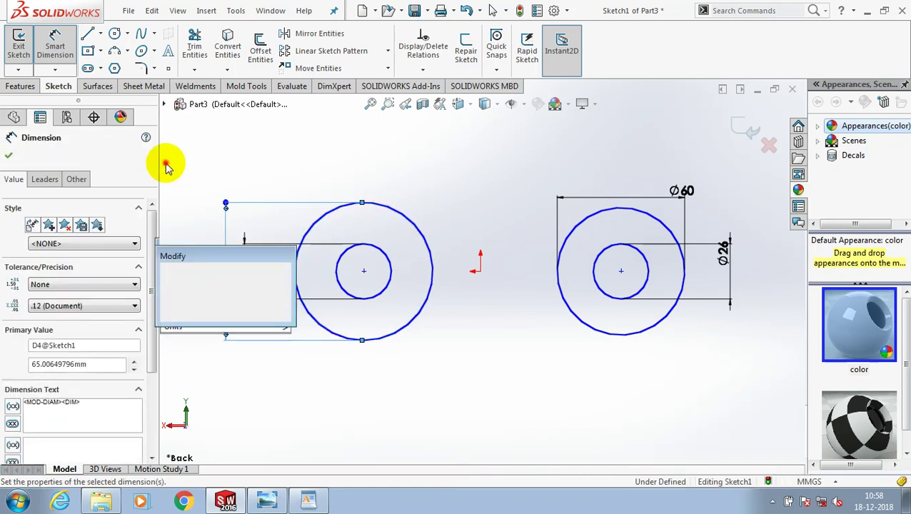
{"action": "type", "text": "60"}
{"action": "key", "text": "Return"}
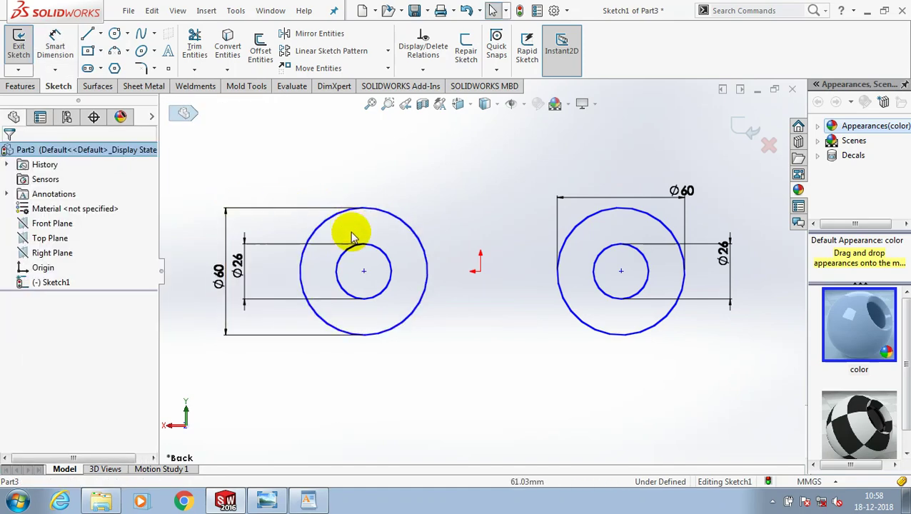
Step: Set the distance between the two pair centres to 120
{"action": "left_click", "coordinate": [621, 273]}
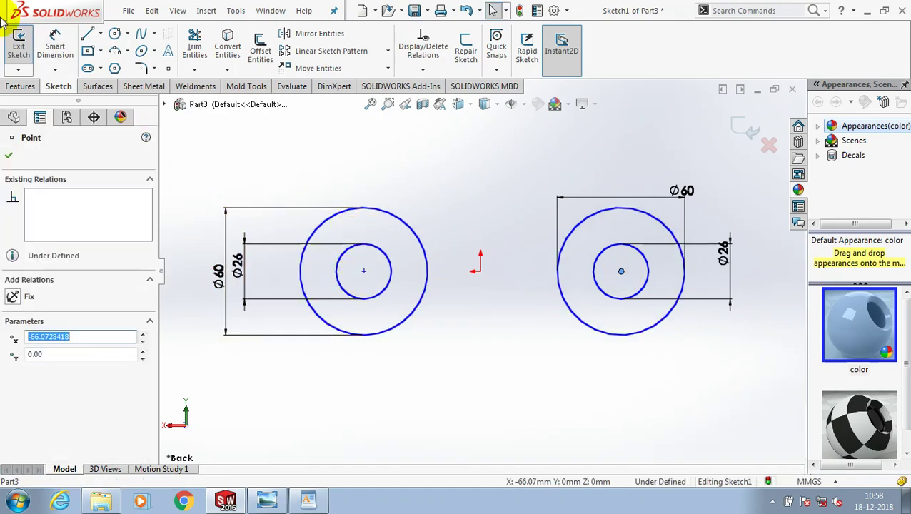
{"action": "left_click", "coordinate": [57, 56]}
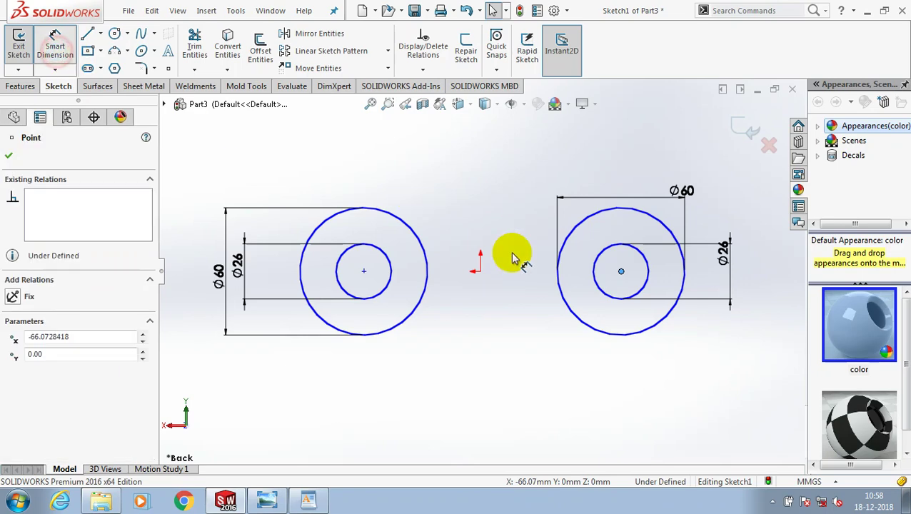
{"action": "left_click", "coordinate": [504, 350]}
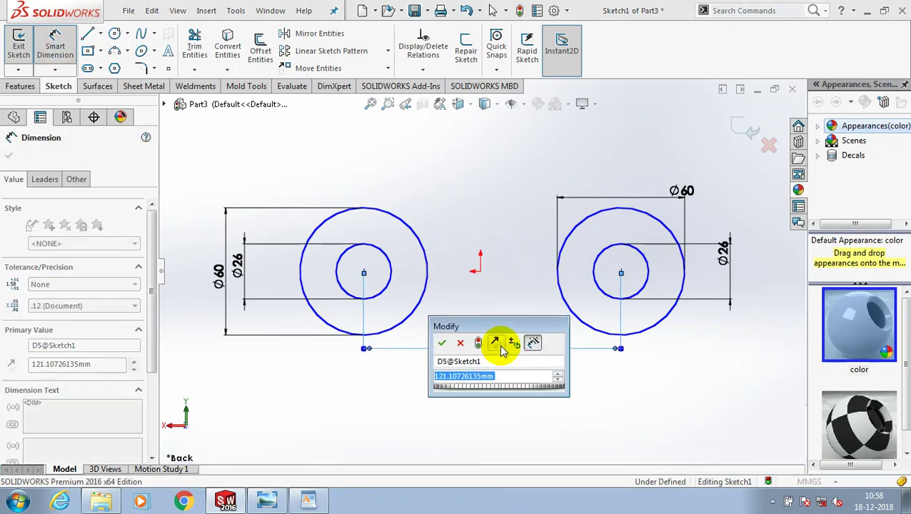
{"action": "type", "text": "120"}
{"action": "key", "text": "Return"}
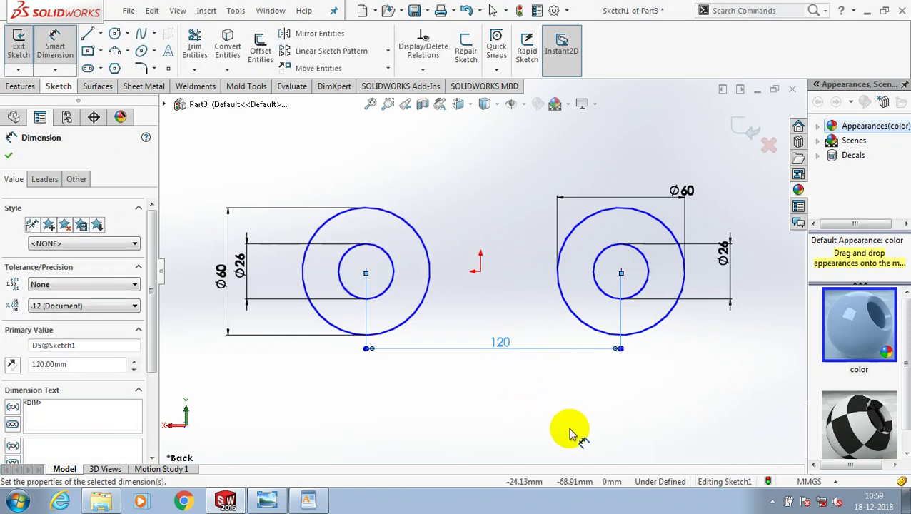
Step: Draw a circle centred at the origin with radius 38
{"action": "left_click", "coordinate": [118, 43]}
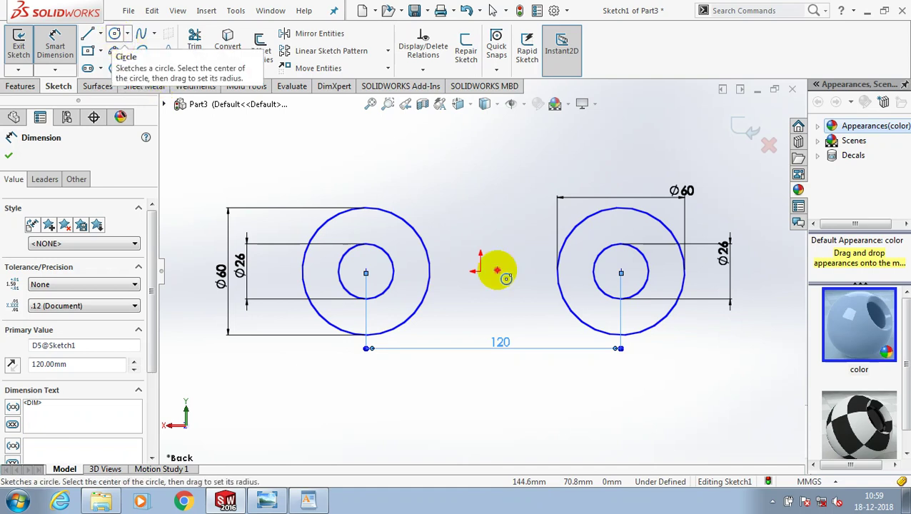
{"action": "left_click", "coordinate": [497, 270]}
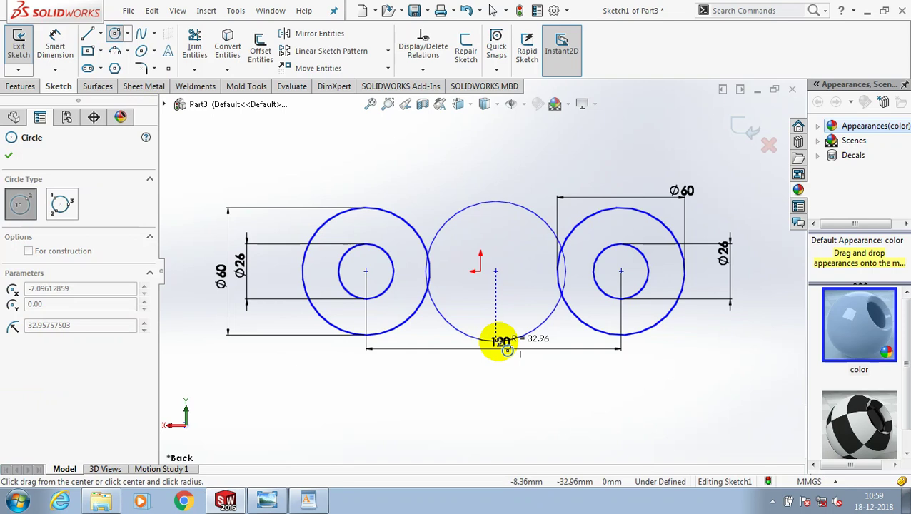
{"action": "left_click", "coordinate": [499, 343]}
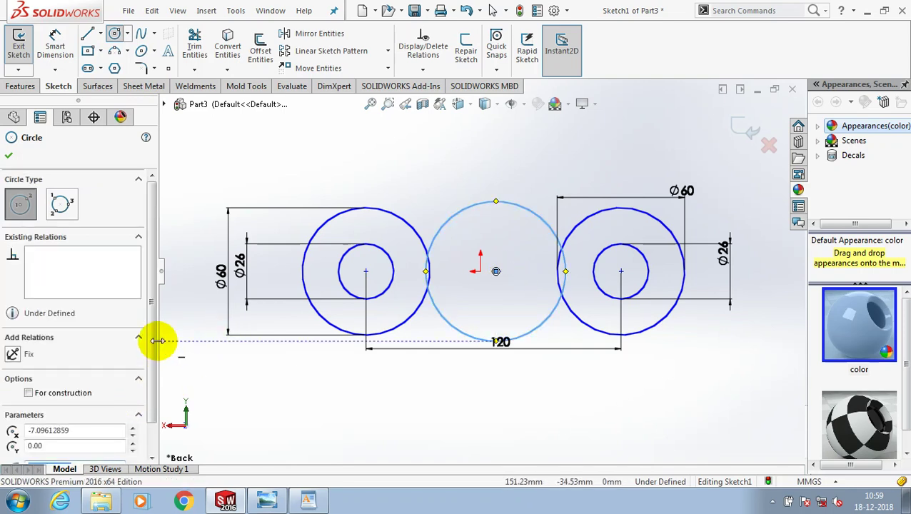
{"action": "scroll", "coordinate": [158, 368], "scroll_direction": "down", "scroll_amount": 2}
{"action": "left_click", "coordinate": [92, 431]}
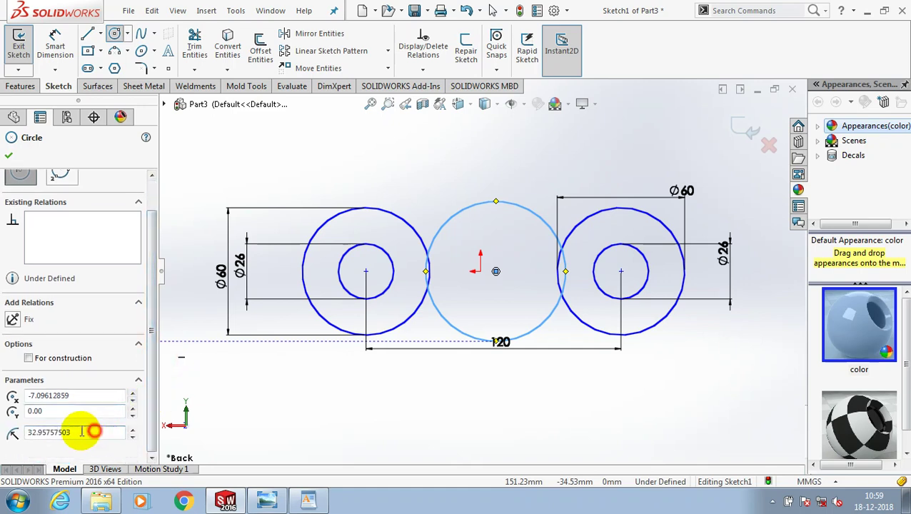
{"action": "double_click", "coordinate": [93, 431]}
{"action": "type", "text": "38"}
{"action": "key", "text": "Return"}
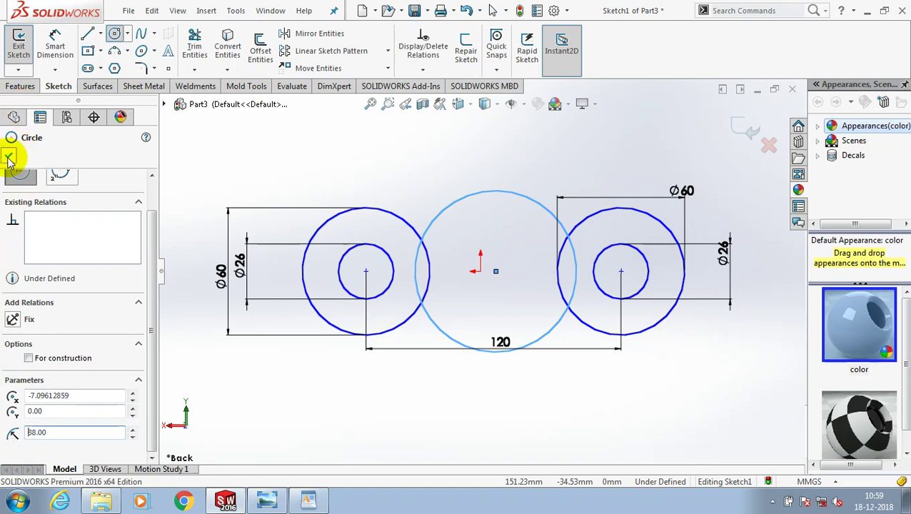
{"action": "left_click", "coordinate": [8, 155]}
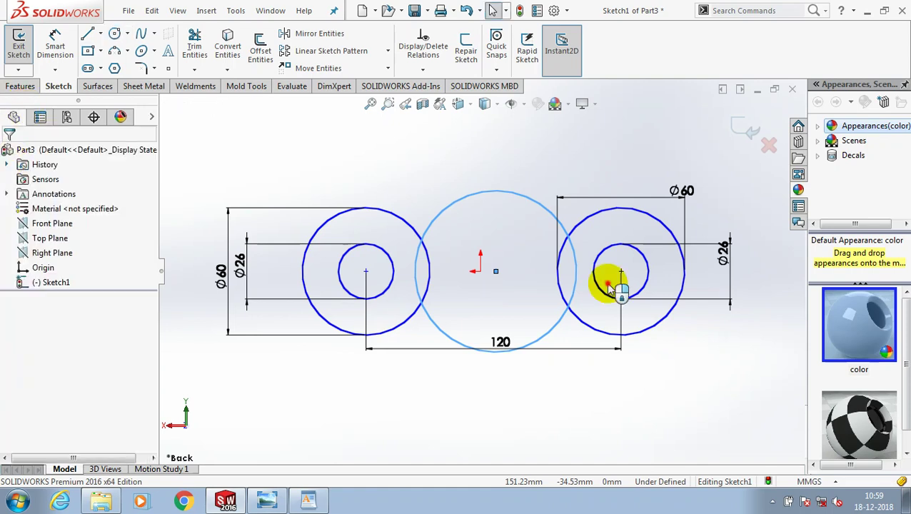
Step: Dimension the middle circle's centre 60 from the right pair's centre
{"action": "left_click", "coordinate": [608, 286]}
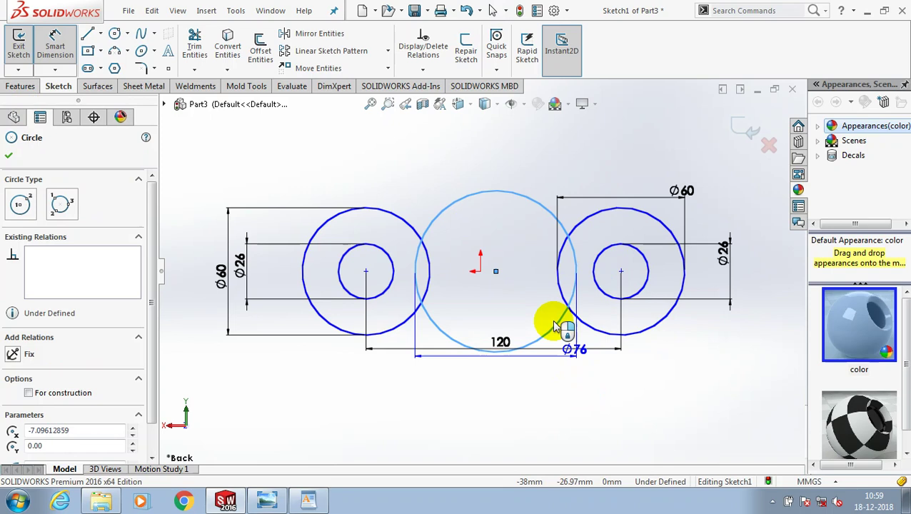
{"action": "left_click", "coordinate": [605, 347]}
{"action": "left_click", "coordinate": [590, 398]}
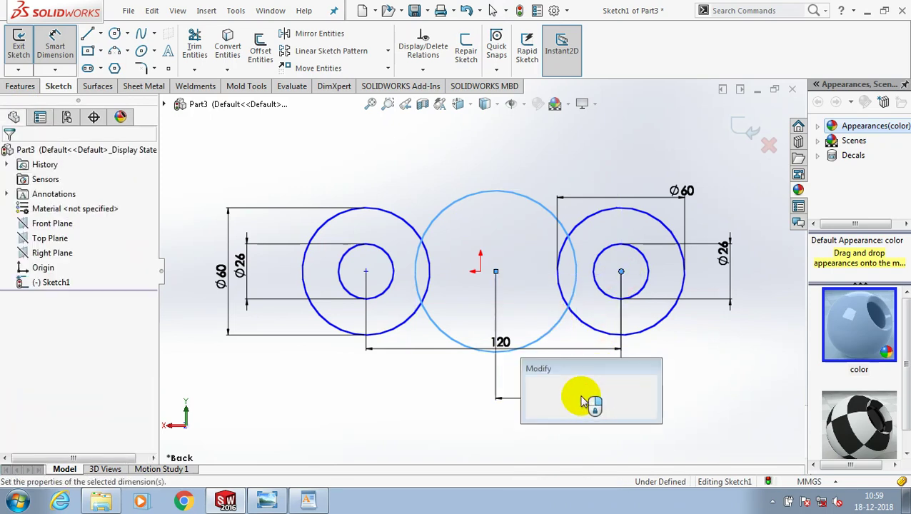
{"action": "type", "text": "60"}
{"action": "key", "text": "Return"}
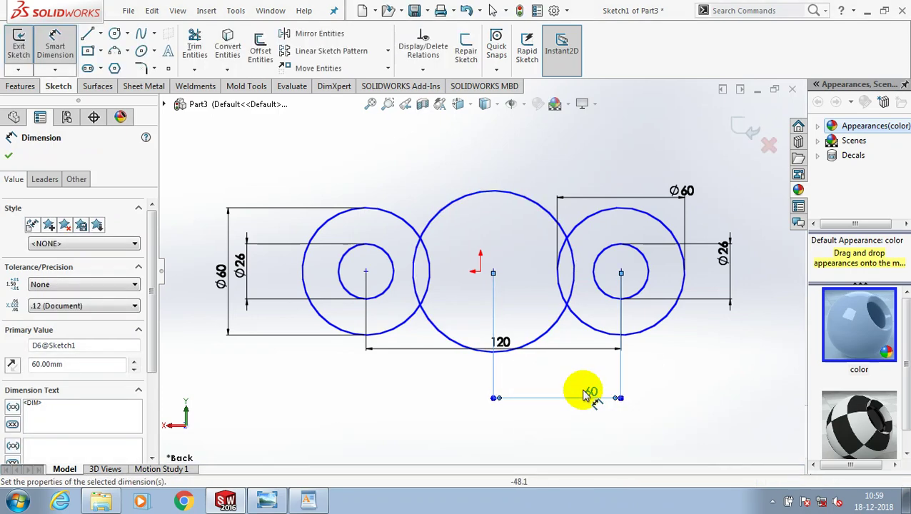
{"action": "left_click", "coordinate": [8, 154]}
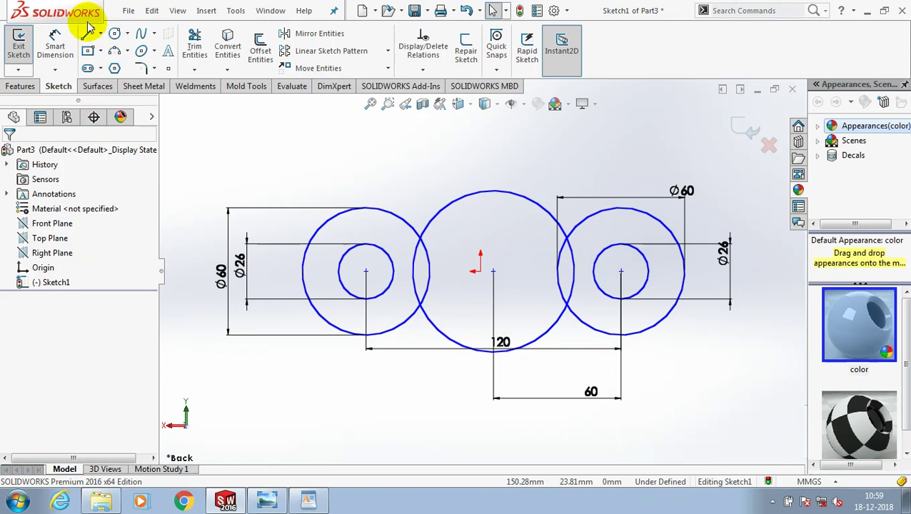
Step: Draw a sloping line from above the left circle pair to above the middle circle
{"action": "left_click", "coordinate": [89, 35]}
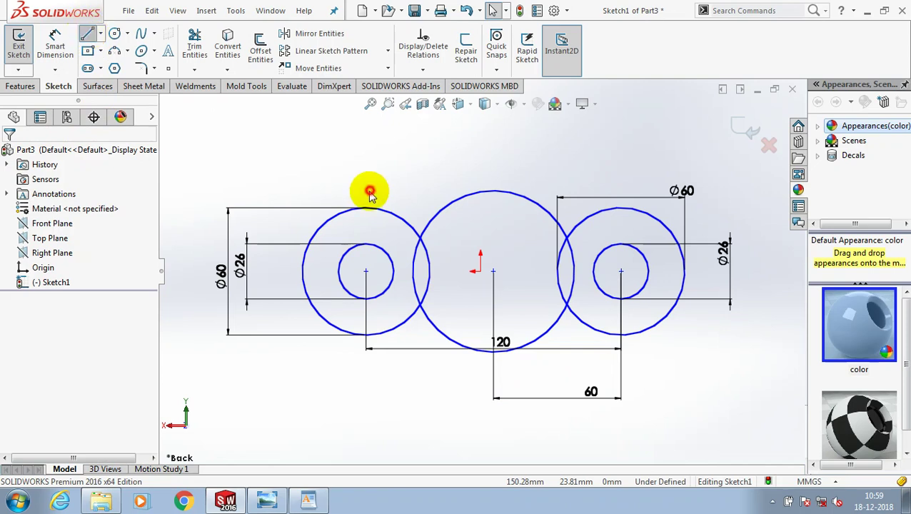
{"action": "left_click", "coordinate": [351, 201]}
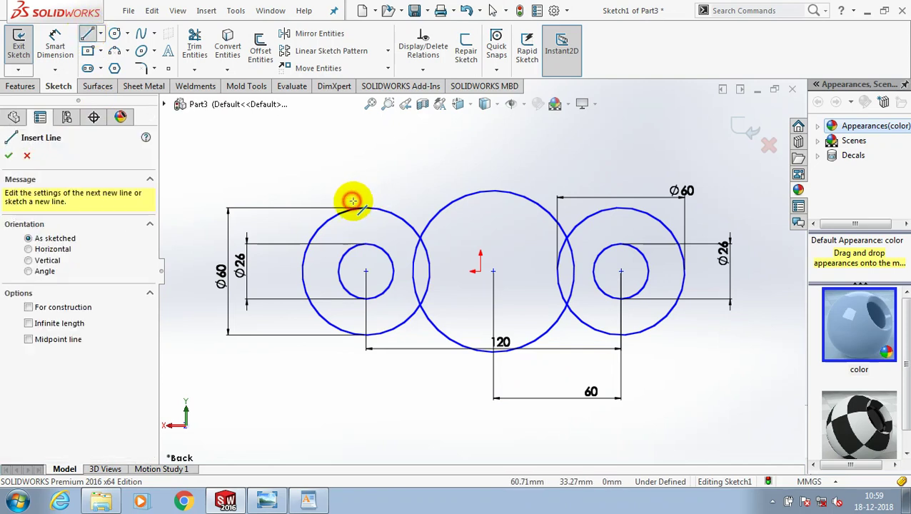
{"action": "left_click", "coordinate": [461, 186]}
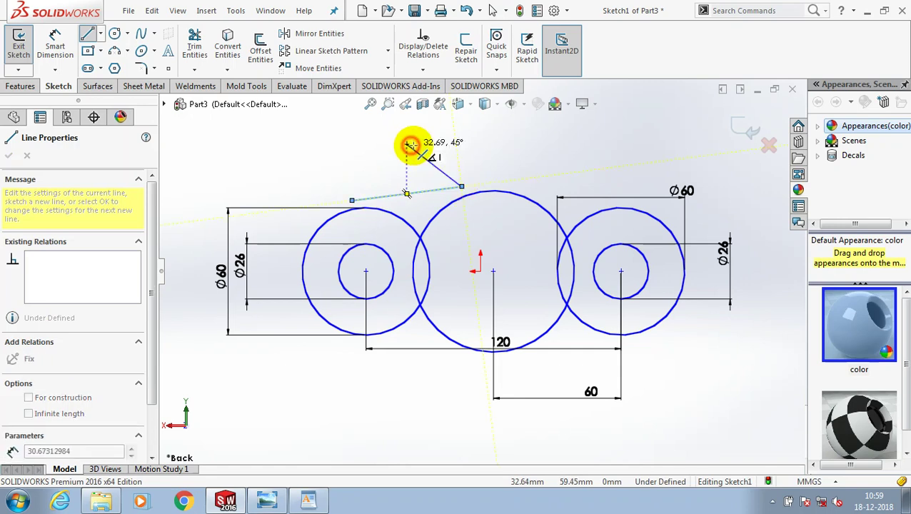
{"action": "key", "text": "Escape"}
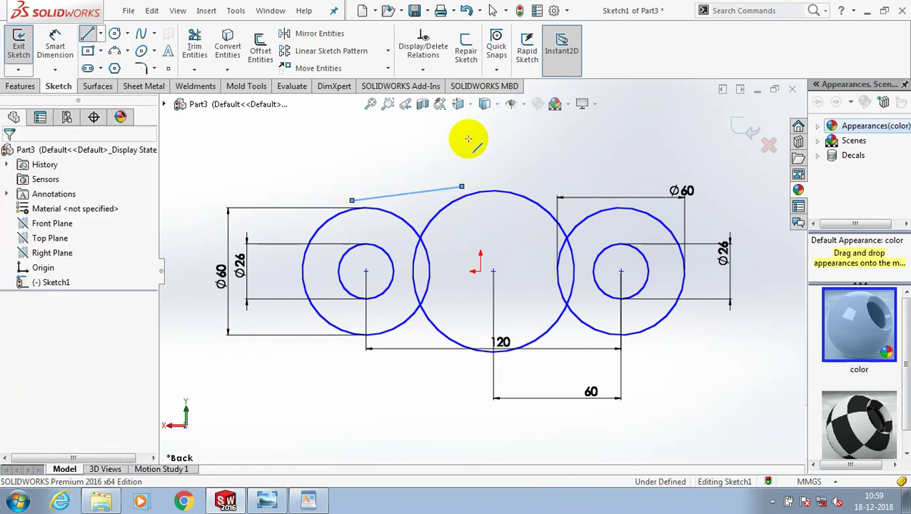
{"action": "key", "text": "Escape"}
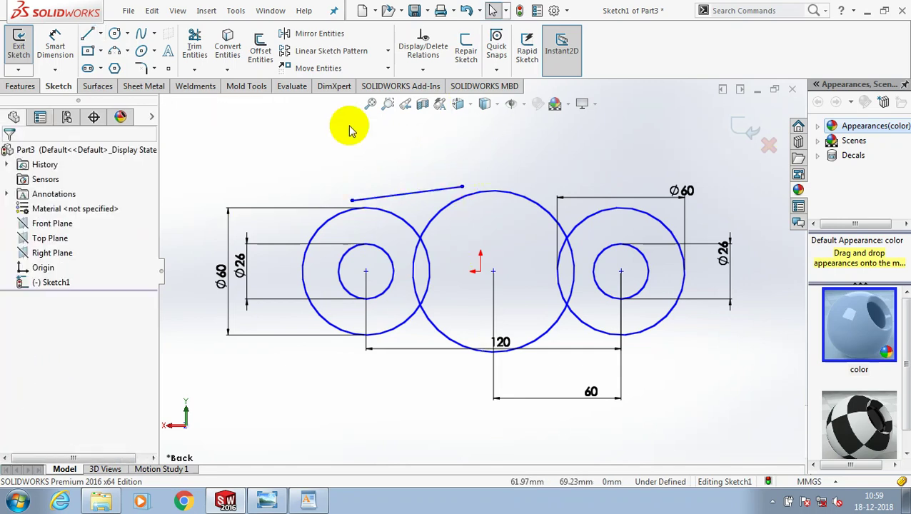
{"action": "left_click", "coordinate": [404, 193]}
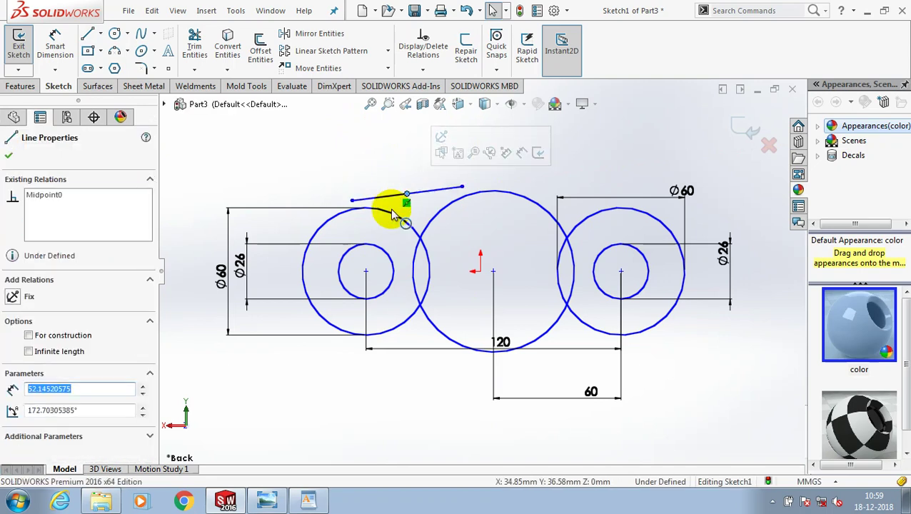
{"action": "left_click", "coordinate": [360, 180]}
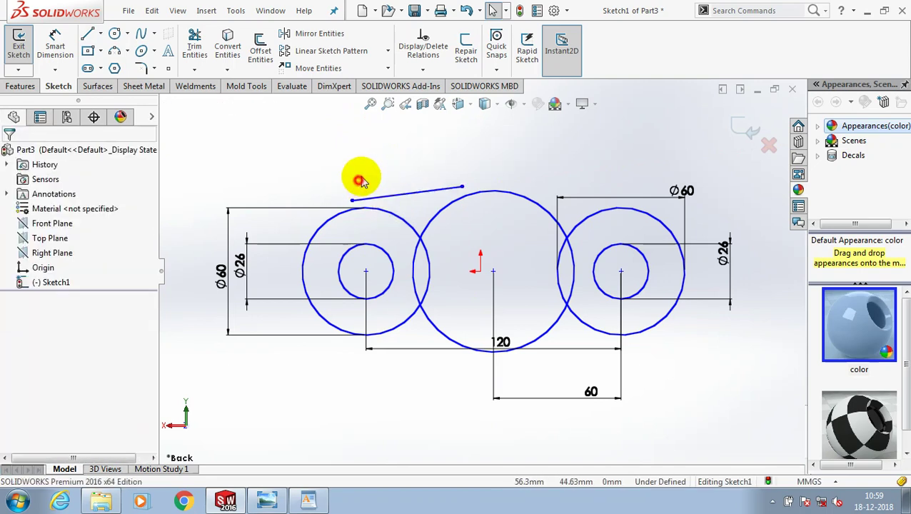
Step: Add a vertical construction line and a horizontal centerline through the middle circle
{"action": "left_click", "coordinate": [114, 51]}
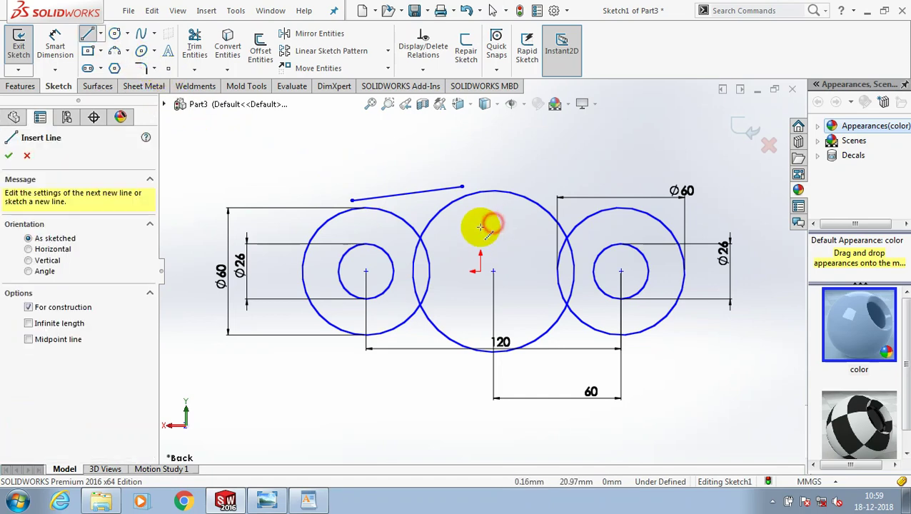
{"action": "left_click", "coordinate": [480, 217]}
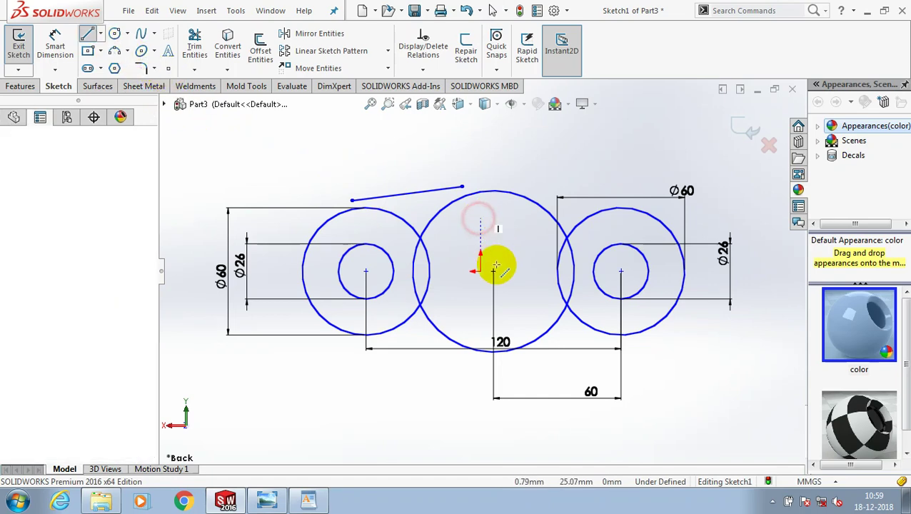
{"action": "left_click", "coordinate": [481, 330]}
{"action": "key", "text": "Escape"}
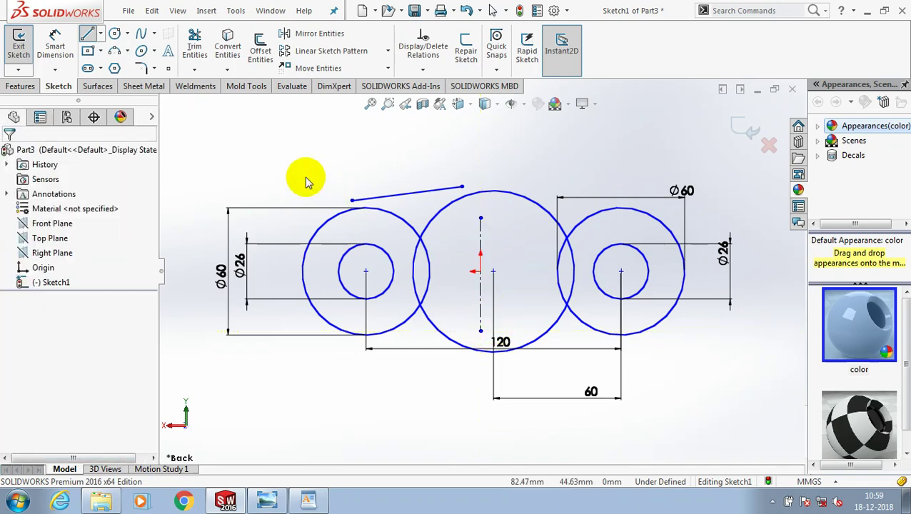
{"action": "left_click", "coordinate": [100, 34]}
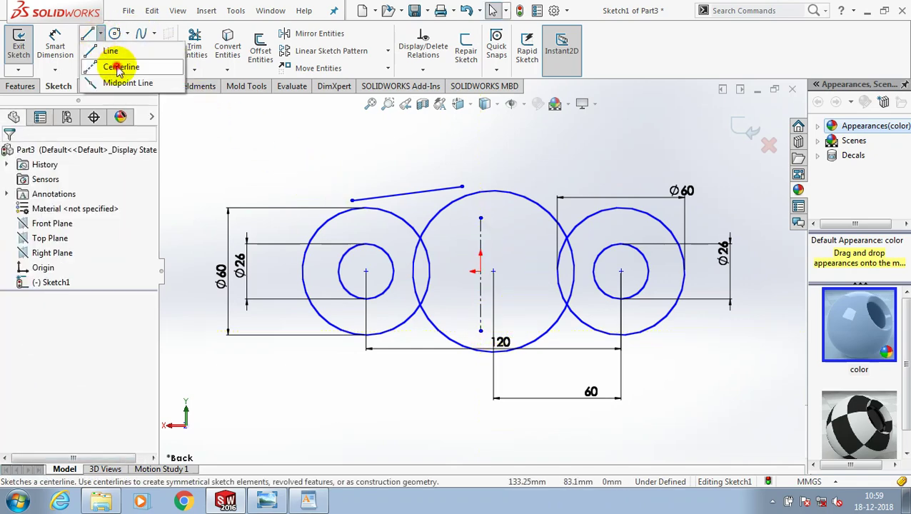
{"action": "left_click", "coordinate": [119, 68]}
{"action": "left_click", "coordinate": [441, 272]}
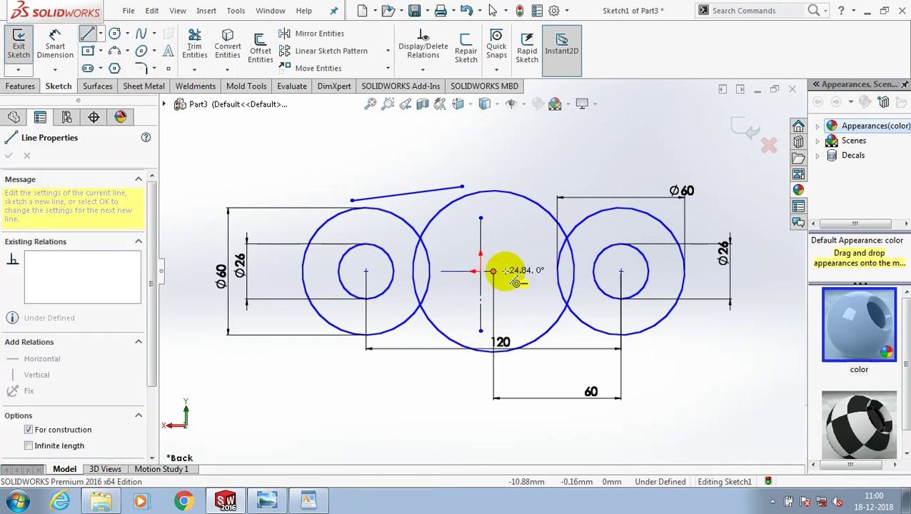
{"action": "left_click", "coordinate": [513, 272]}
{"action": "key", "text": "Escape"}
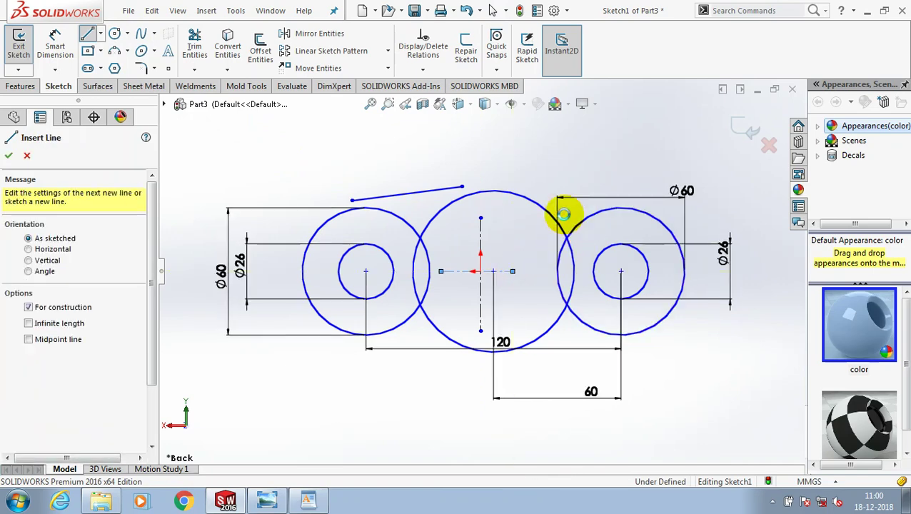
{"action": "key", "text": "Escape"}
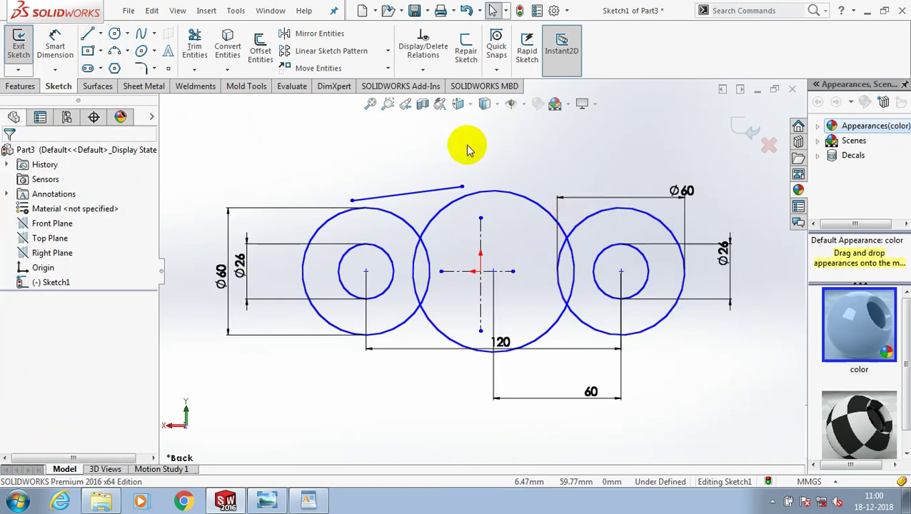
Step: Make the sloping top line tangent to the middle circle
{"action": "left_click", "coordinate": [434, 191]}
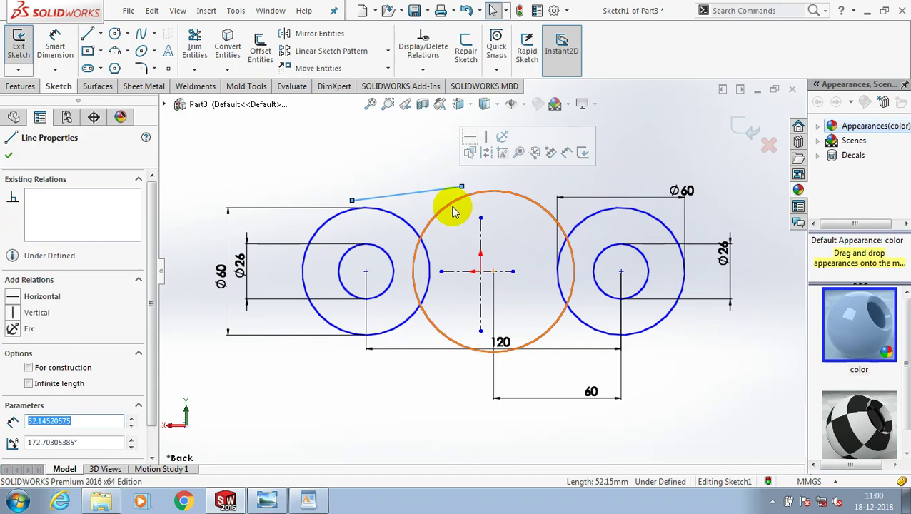
{"action": "left_click", "coordinate": [453, 209], "text": "ctrl"}
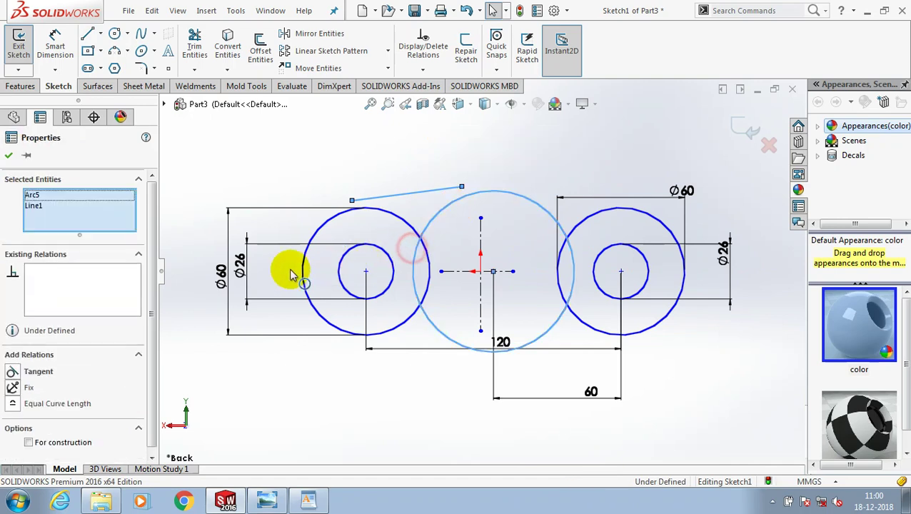
{"action": "left_click", "coordinate": [38, 372]}
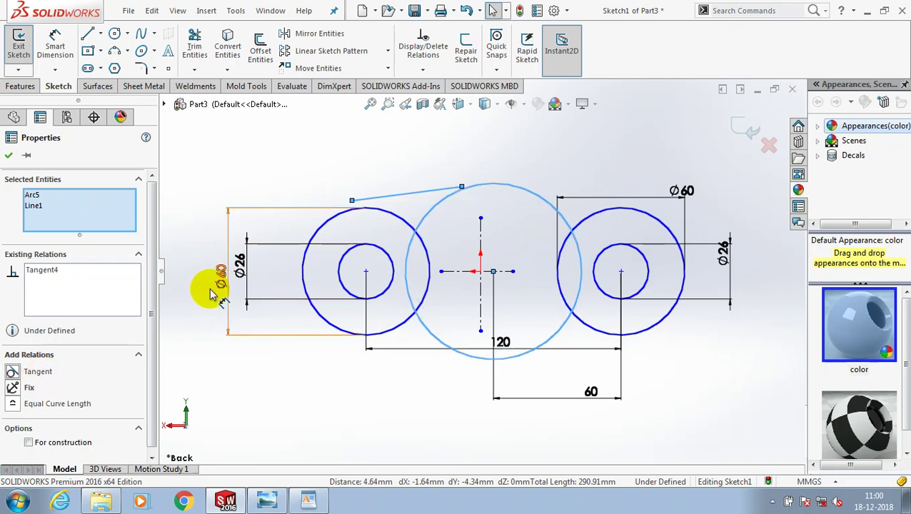
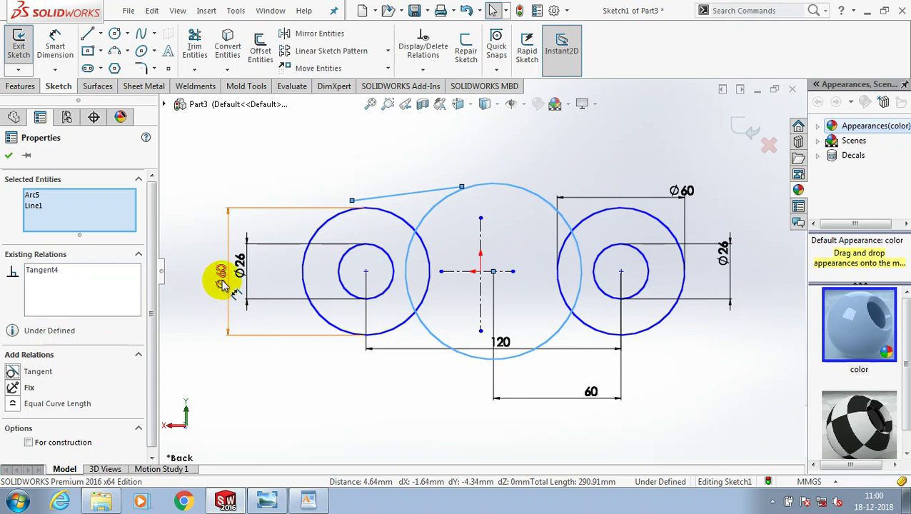
Step: Undo the tangent that enlarged the middle circle and dimension that circle at Ø76
{"action": "key", "text": "ctrl+z"}
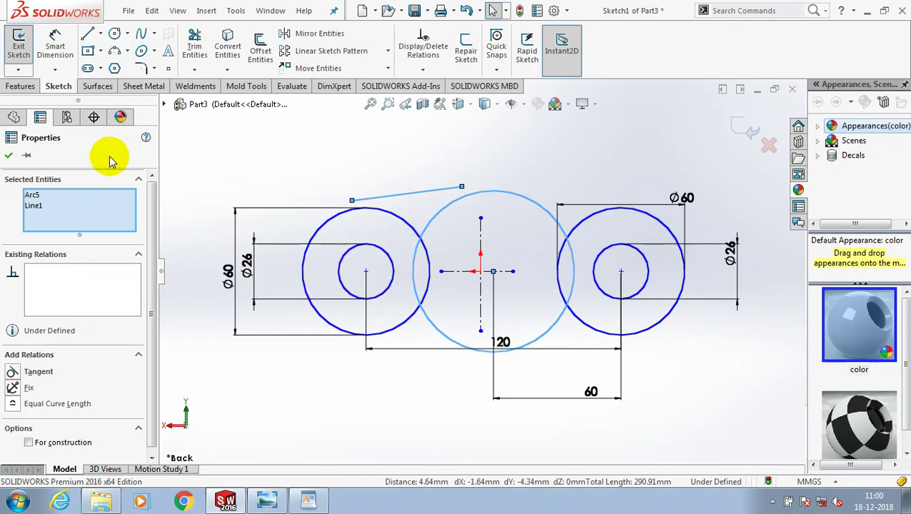
{"action": "left_click", "coordinate": [9, 154]}
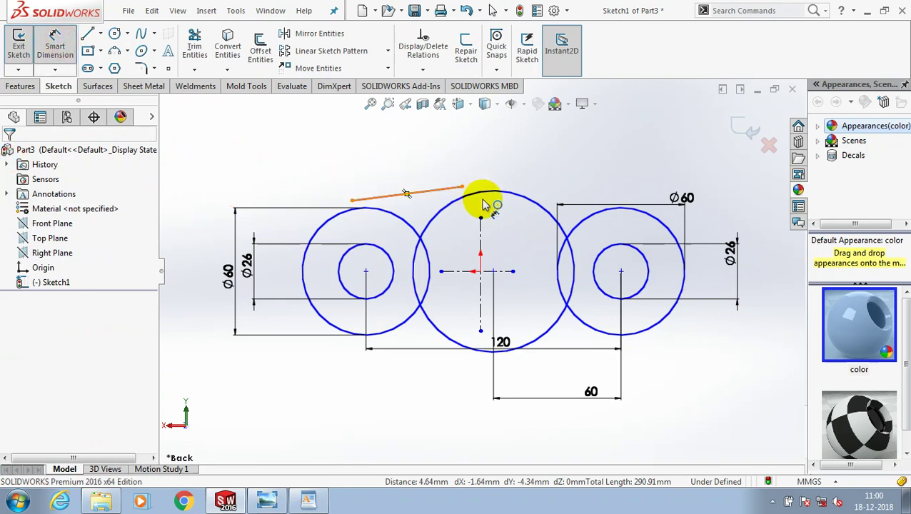
{"action": "left_click", "coordinate": [511, 193]}
{"action": "left_click", "coordinate": [511, 192]}
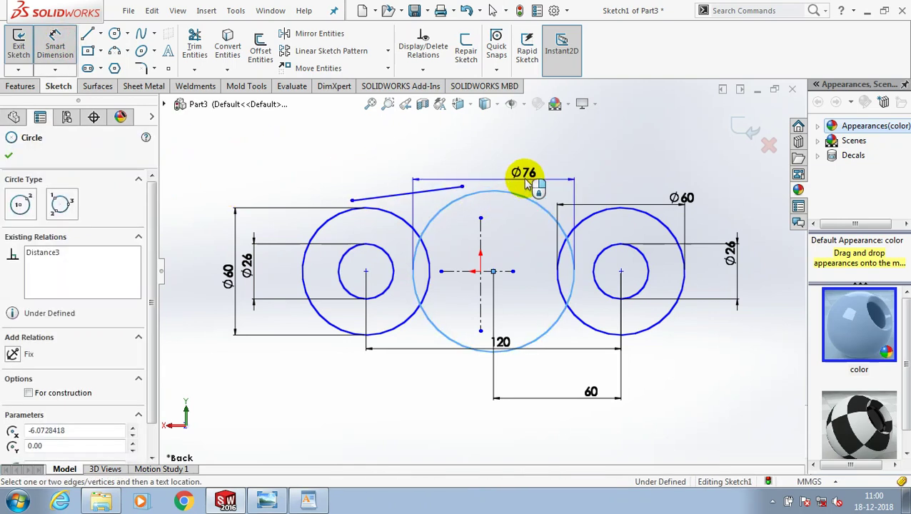
{"action": "left_click", "coordinate": [488, 422]}
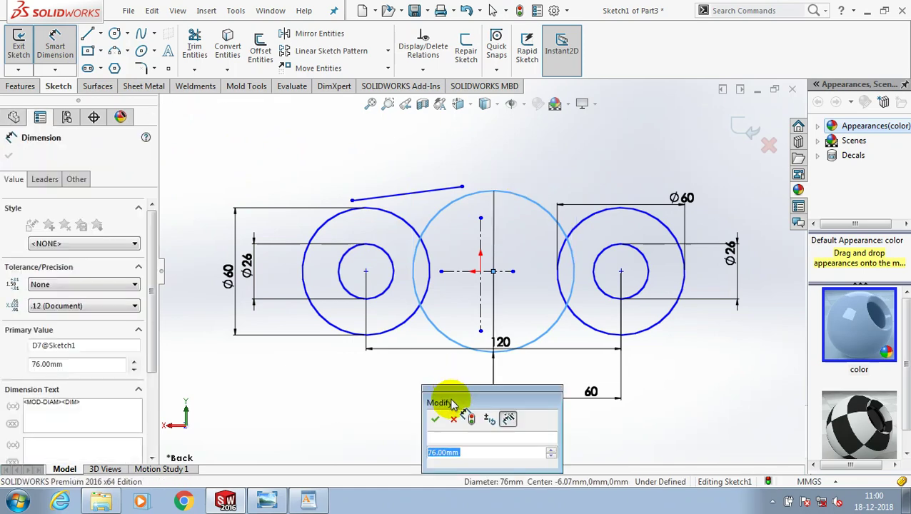
{"action": "key", "text": "Return"}
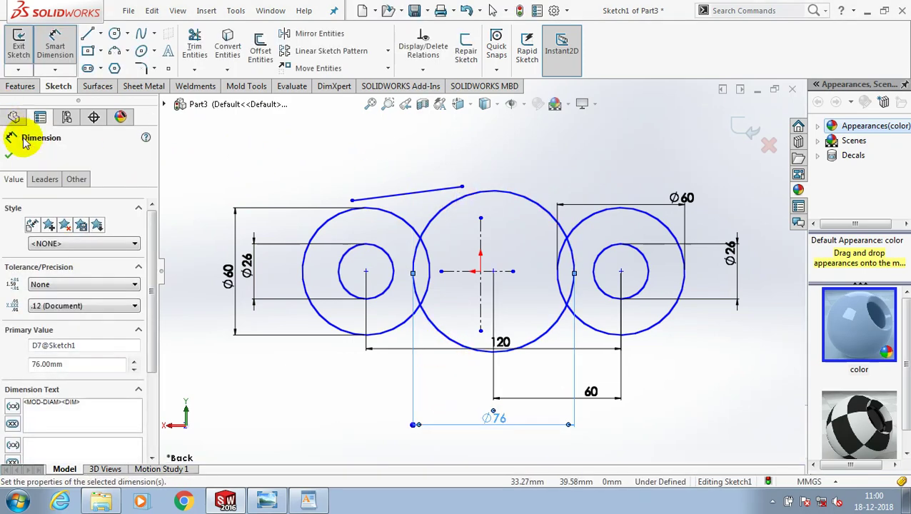
{"action": "left_click", "coordinate": [9, 155]}
{"action": "key", "text": "Escape"}
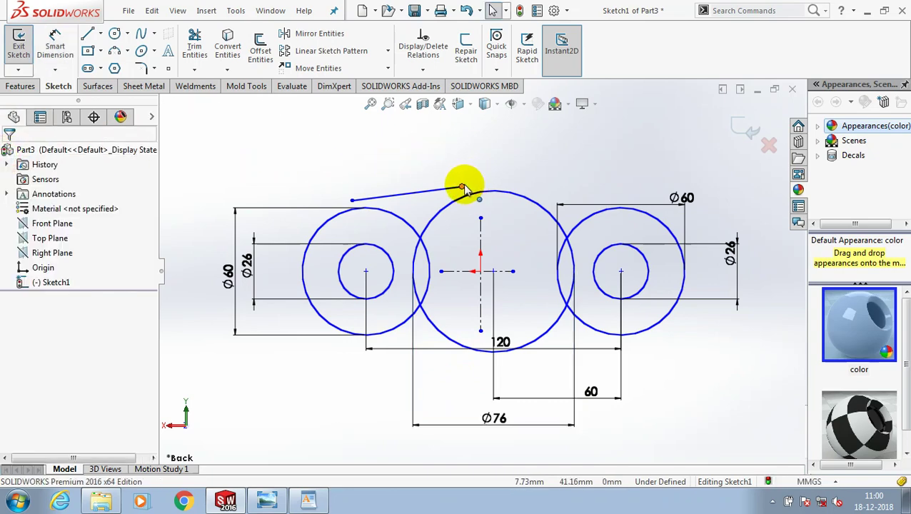
Step: Extend the top line's right end and make it tangent to the left Ø60 circle
{"action": "left_click", "coordinate": [462, 186]}
{"action": "left_click_drag", "start_coordinate": [462, 186], "coordinate": [530, 180]}
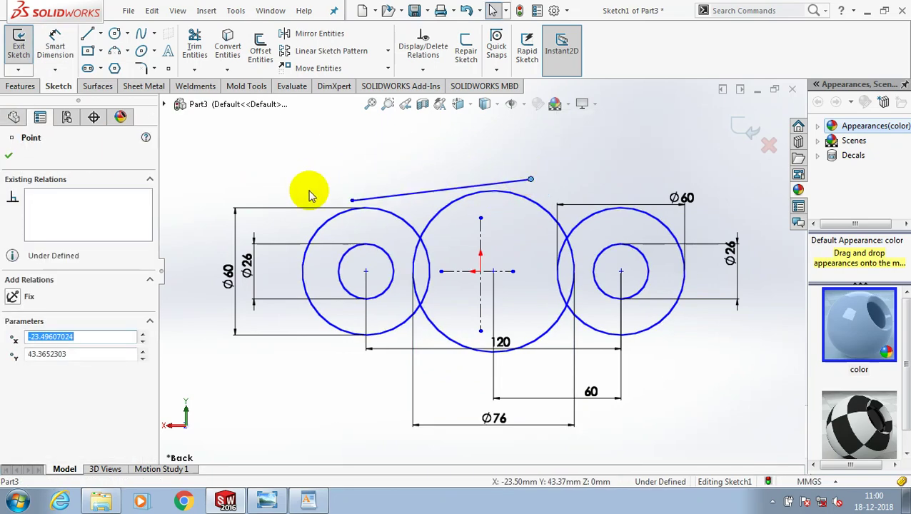
{"action": "left_click", "coordinate": [384, 214]}
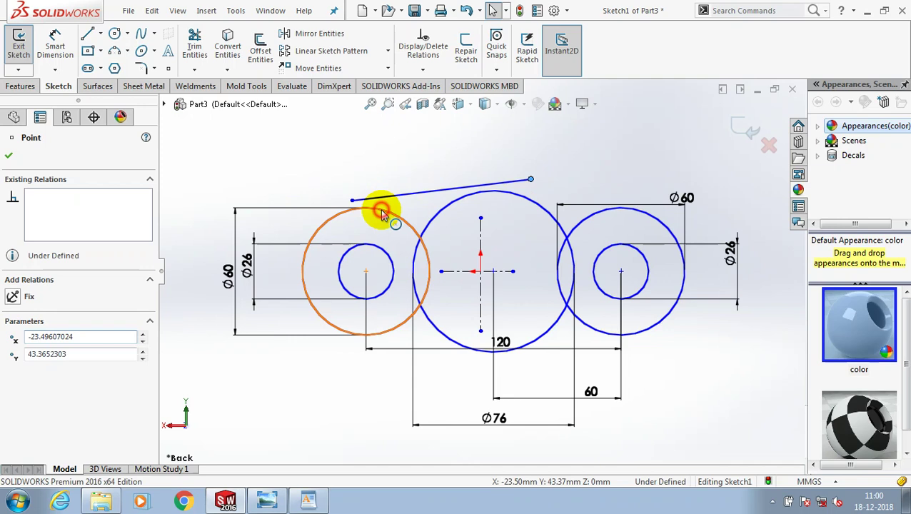
{"action": "left_click", "coordinate": [30, 367]}
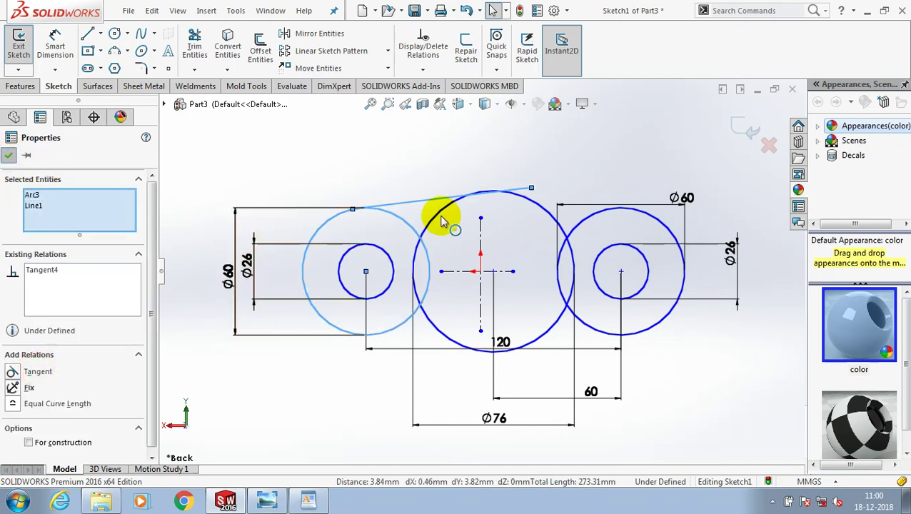
{"action": "key", "text": "Escape"}
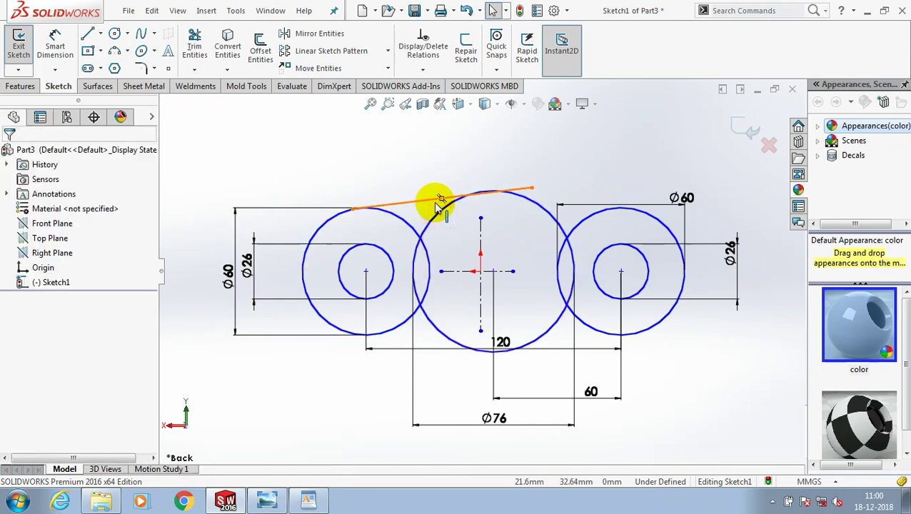
Step: Make the top line tangent to the middle Ø76 circle
{"action": "left_click", "coordinate": [434, 198]}
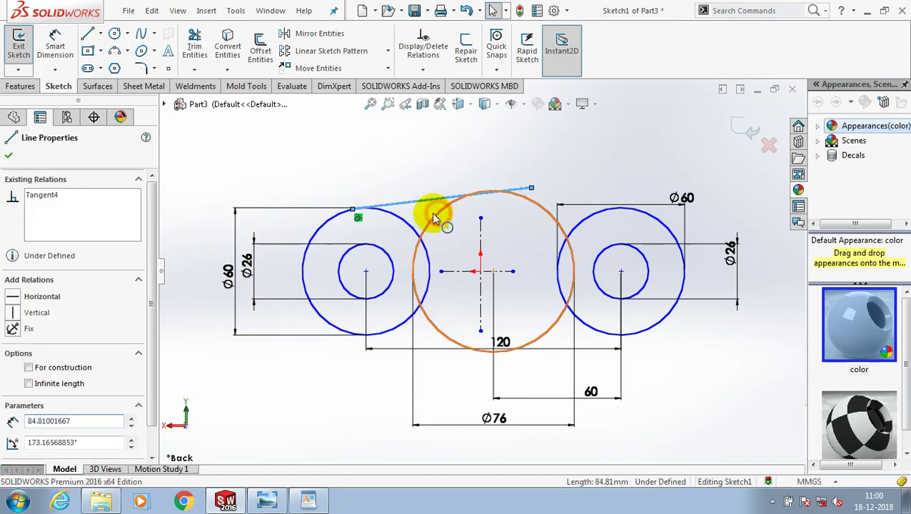
{"action": "left_click", "coordinate": [434, 218], "text": "ctrl"}
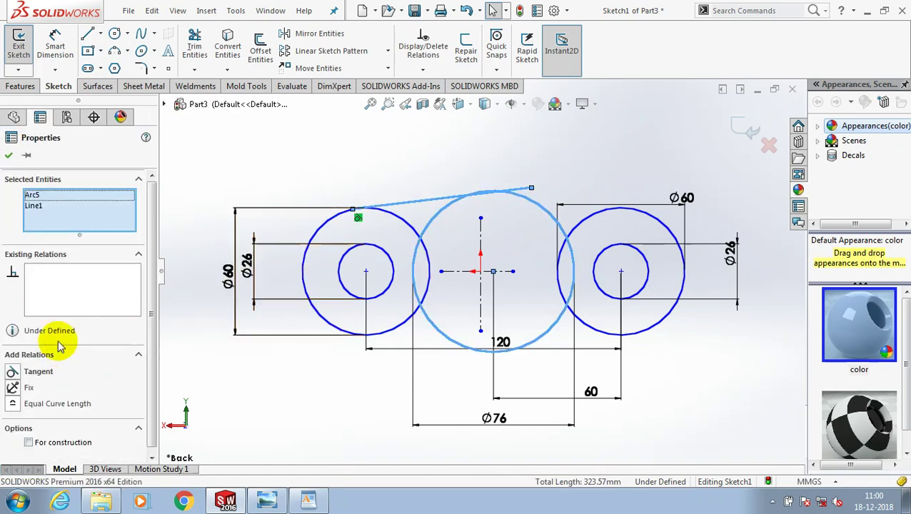
{"action": "left_click", "coordinate": [30, 373]}
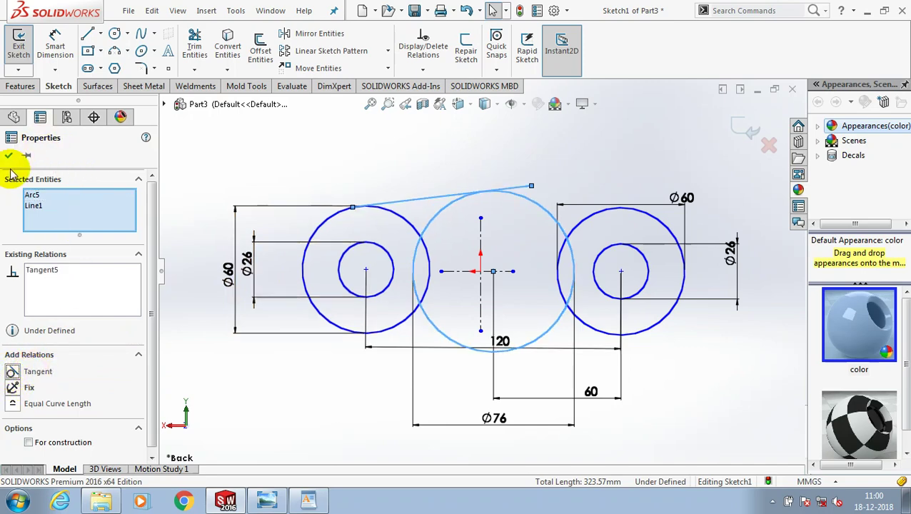
{"action": "left_click", "coordinate": [263, 143]}
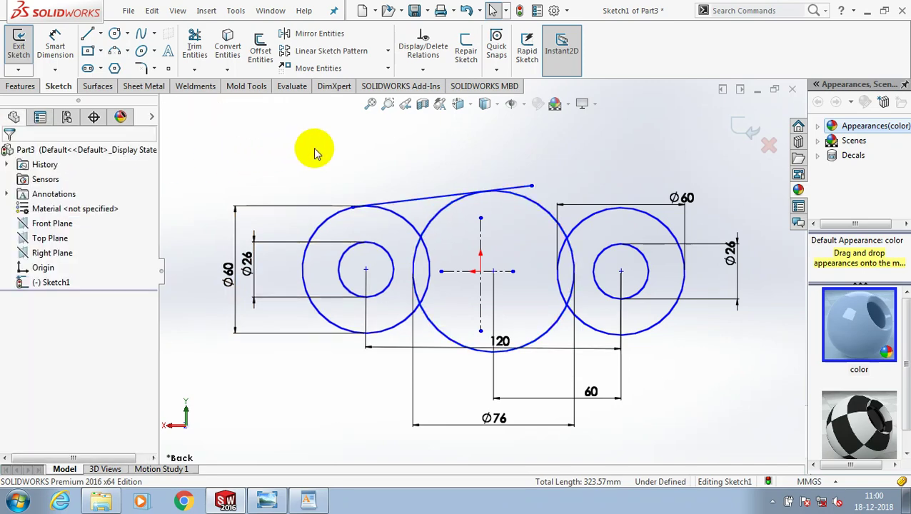
{"action": "key", "text": "l"}
{"action": "scroll", "coordinate": [463, 134], "scroll_direction": "down", "scroll_amount": 1}
Step: Draw a second top line toward the right circle and two lines beneath the circles
{"action": "left_click", "coordinate": [418, 125]}
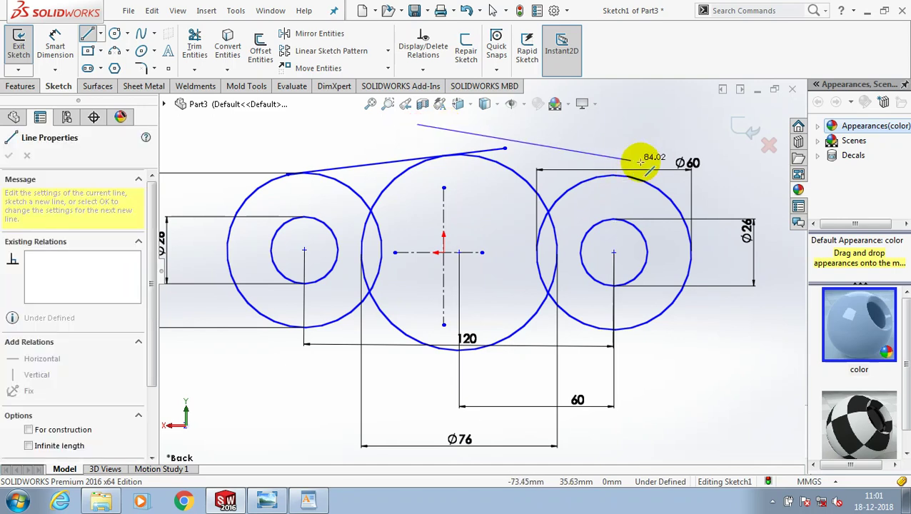
{"action": "left_click", "coordinate": [678, 148]}
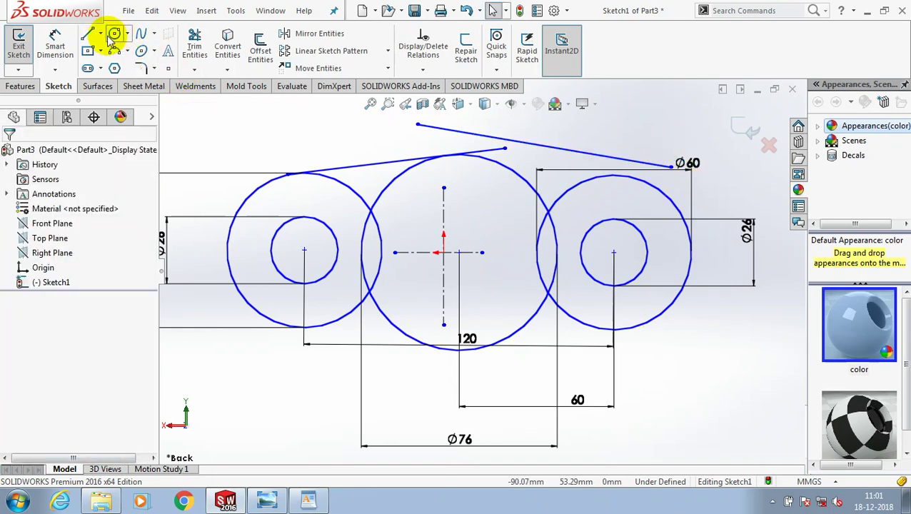
{"action": "left_click", "coordinate": [87, 33]}
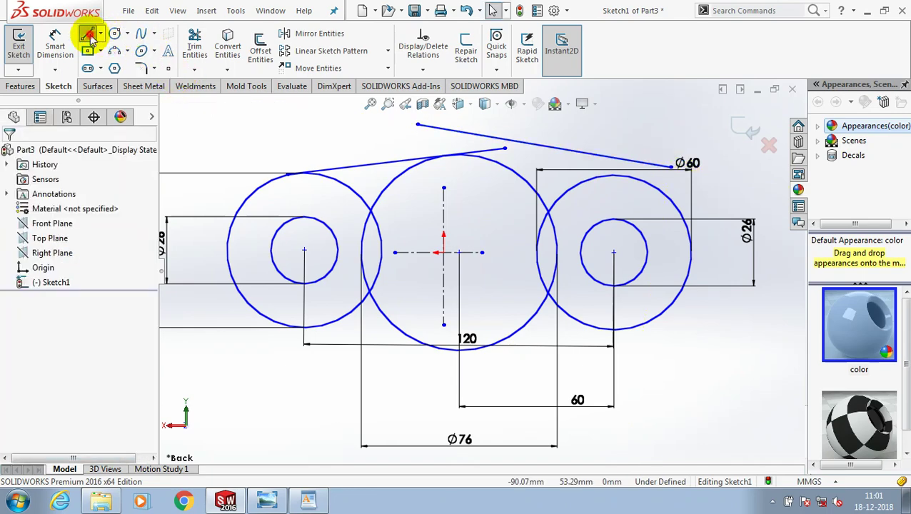
{"action": "left_click", "coordinate": [243, 345]}
{"action": "left_click", "coordinate": [496, 401]}
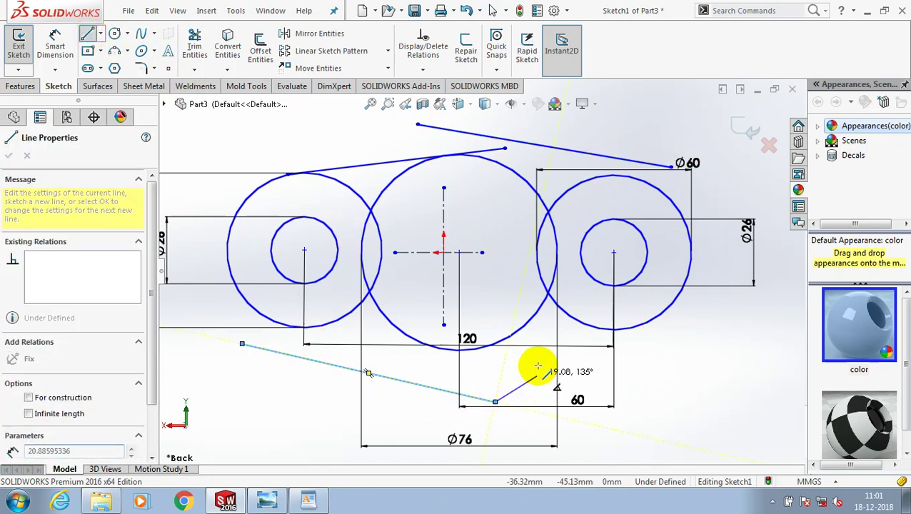
{"action": "key", "text": "Escape"}
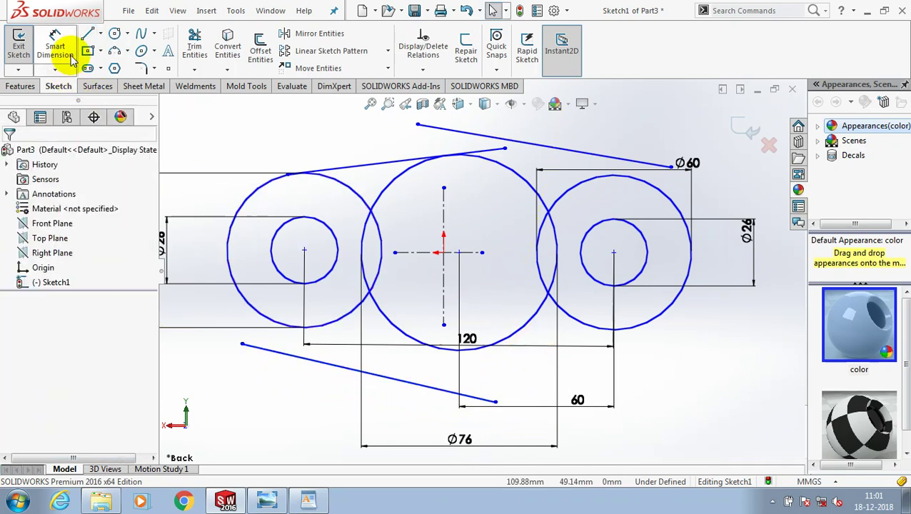
{"action": "left_click", "coordinate": [87, 34]}
{"action": "left_click", "coordinate": [418, 433]}
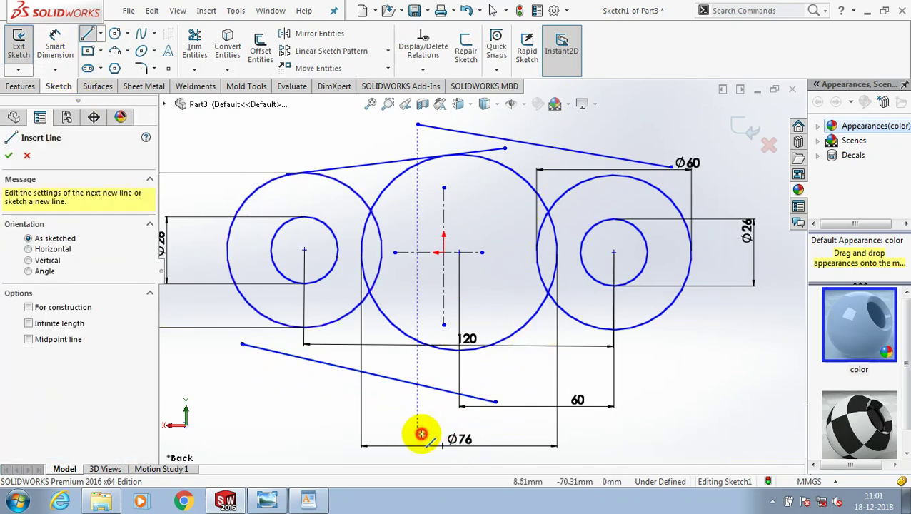
{"action": "left_click", "coordinate": [692, 359]}
{"action": "key", "text": "Escape"}
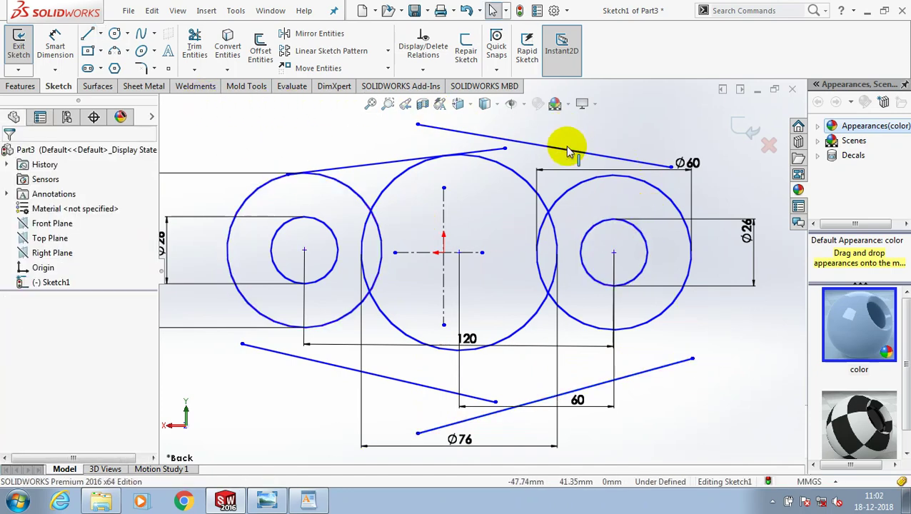
Step: Make the second top line tangent to the right Ø60 circle
{"action": "left_click", "coordinate": [648, 189]}
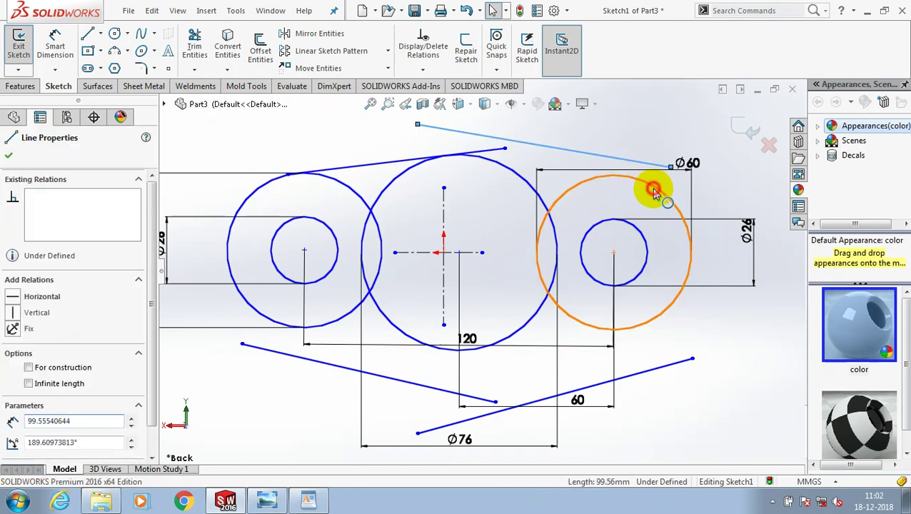
{"action": "left_click", "coordinate": [648, 187], "text": "ctrl"}
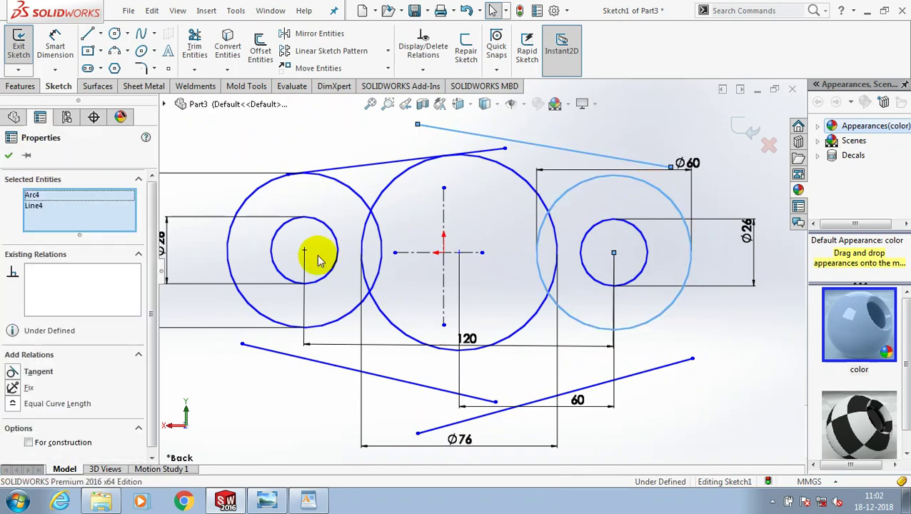
{"action": "left_click", "coordinate": [35, 372]}
{"action": "left_click", "coordinate": [13, 117]}
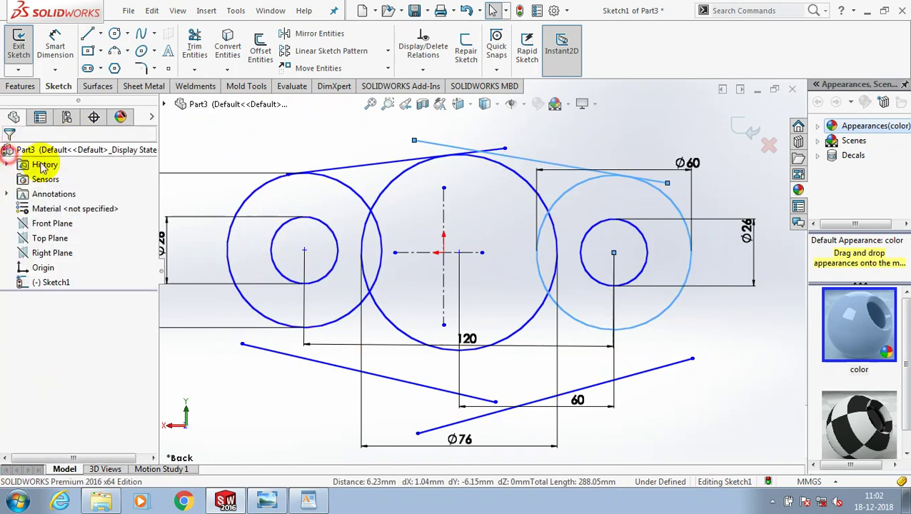
Step: Make the second top line tangent to the middle Ø76 circle
{"action": "left_click", "coordinate": [511, 161]}
{"action": "left_click", "coordinate": [509, 155], "text": "ctrl"}
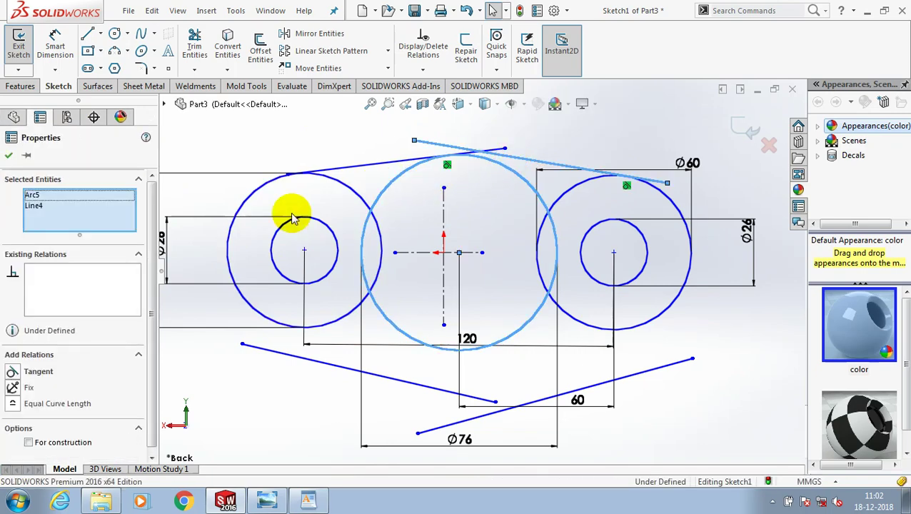
{"action": "left_click", "coordinate": [43, 374]}
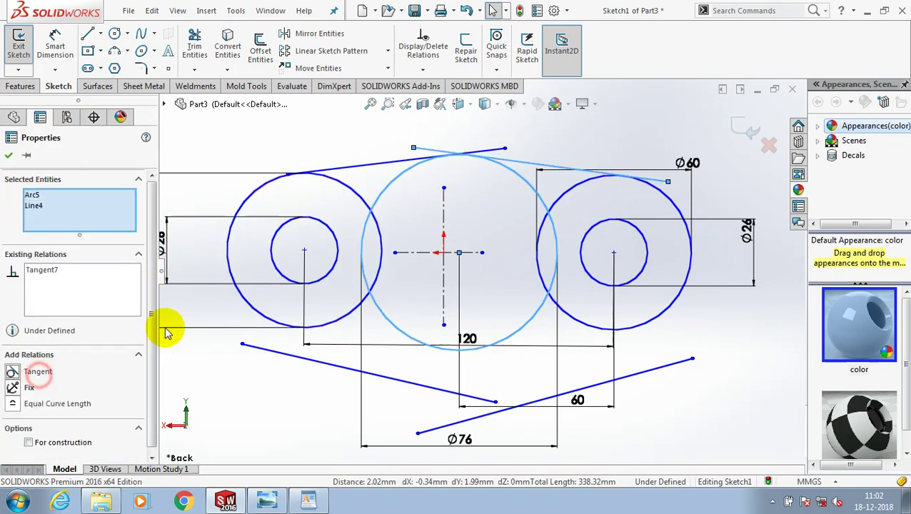
{"action": "left_click", "coordinate": [219, 300]}
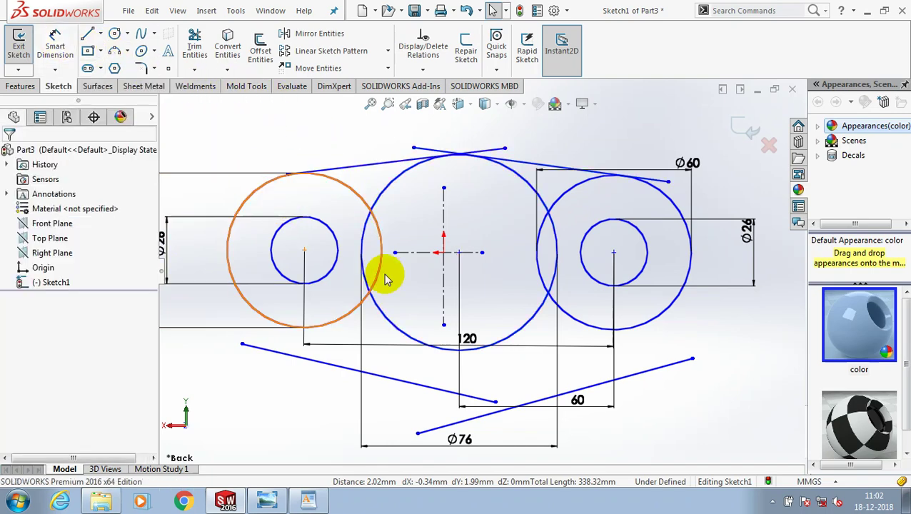
Step: Make the first lower line tangent to the left circle and the Ø76 middle circle
{"action": "left_click", "coordinate": [322, 362]}
{"action": "left_click", "coordinate": [336, 322], "text": "ctrl"}
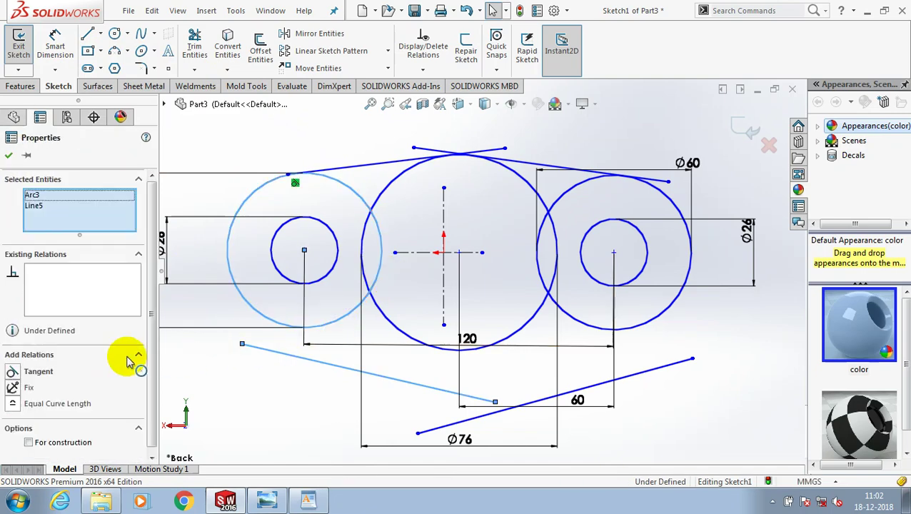
{"action": "left_click", "coordinate": [38, 371]}
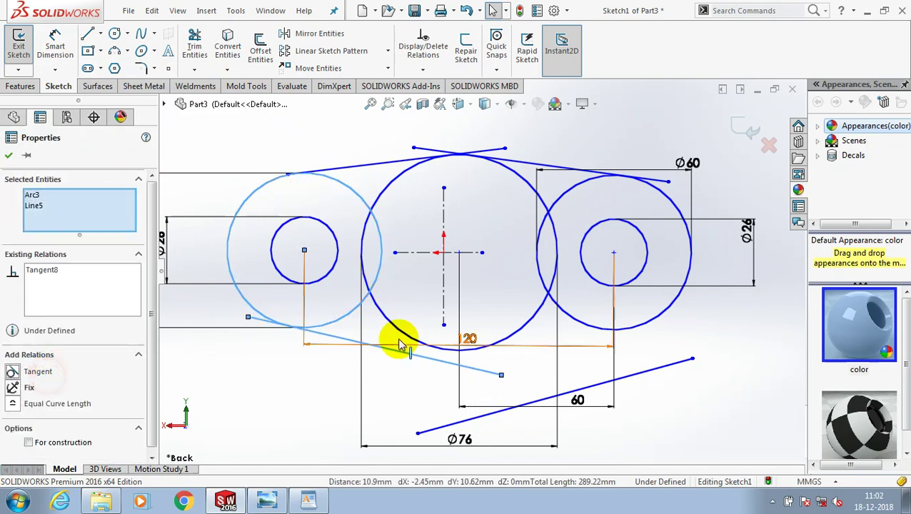
{"action": "key", "text": "Escape"}
{"action": "left_click", "coordinate": [460, 360]}
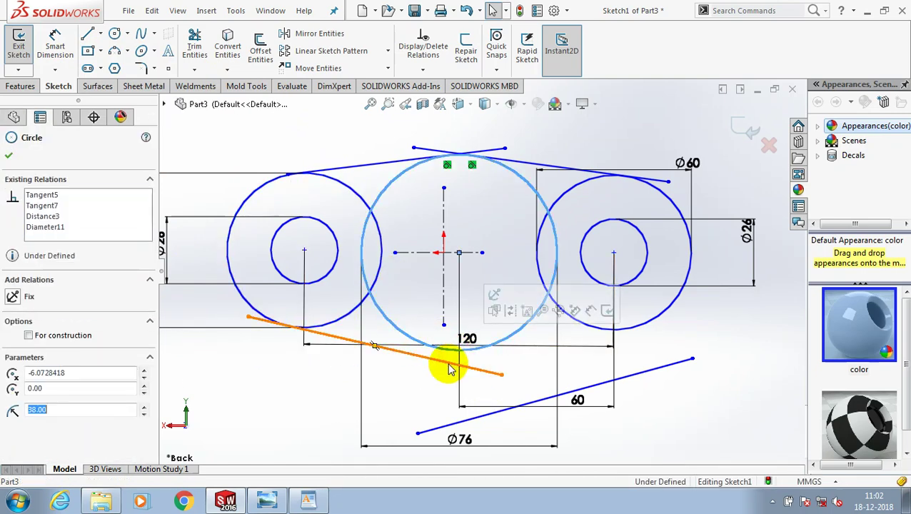
{"action": "left_click", "coordinate": [442, 366], "text": "ctrl"}
{"action": "left_click", "coordinate": [36, 378]}
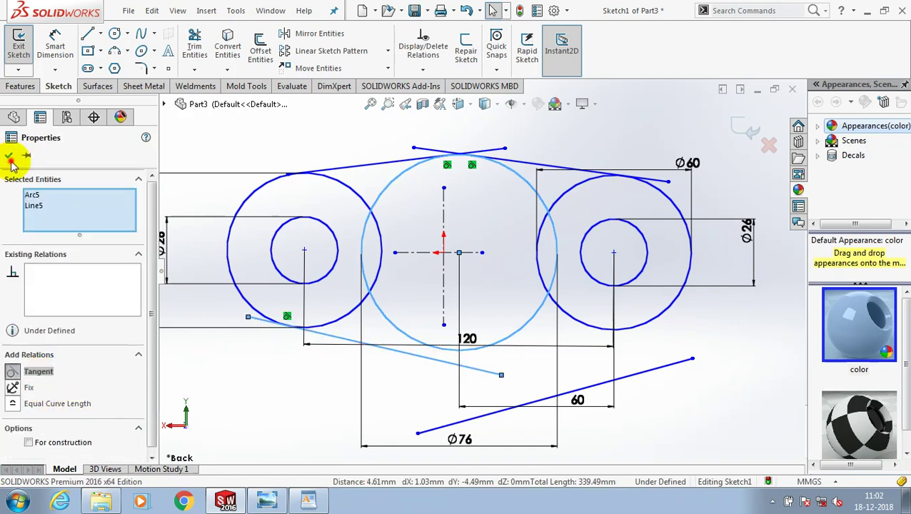
{"action": "left_click", "coordinate": [10, 160]}
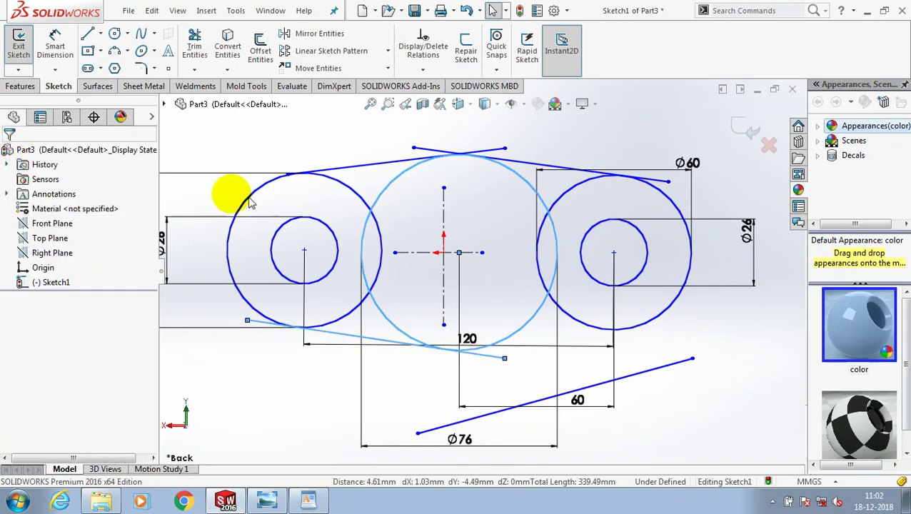
Step: Make the second lower line tangent to the right circle and the Ø76 middle circle
{"action": "left_click", "coordinate": [595, 383]}
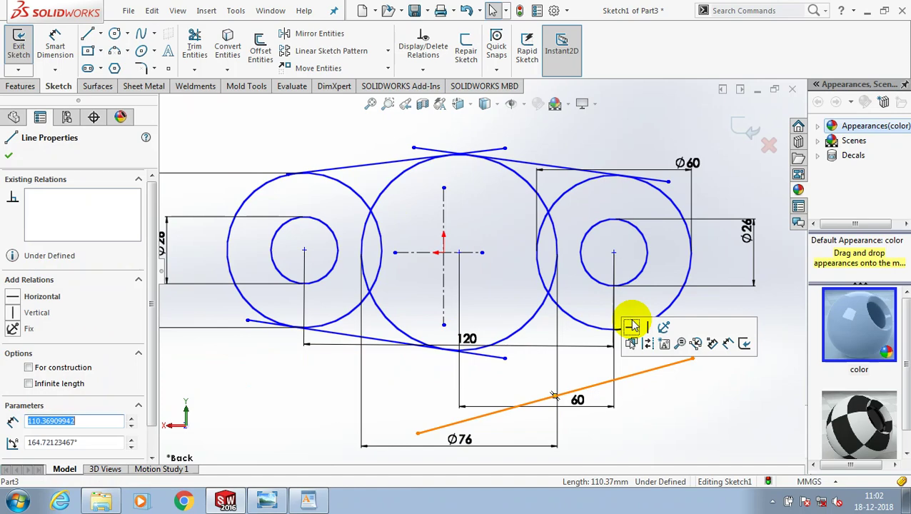
{"action": "left_click", "coordinate": [628, 328], "text": "ctrl"}
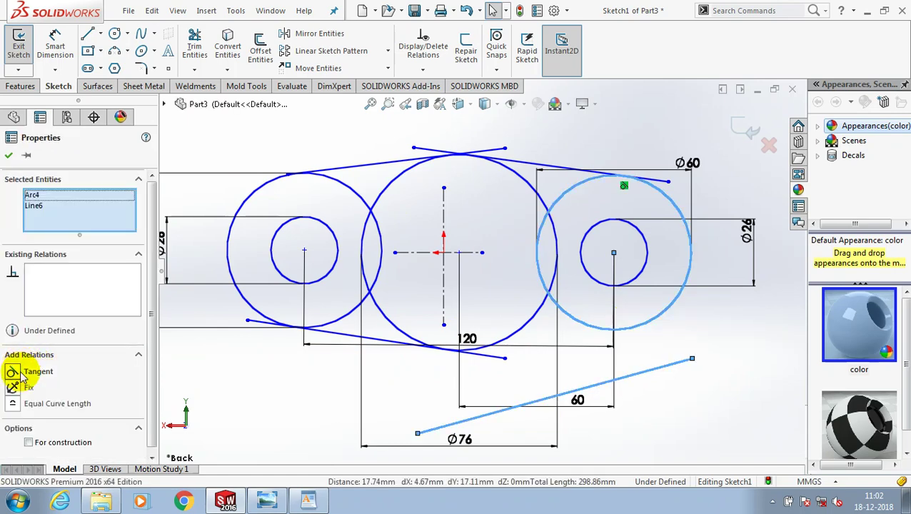
{"action": "left_click", "coordinate": [22, 374]}
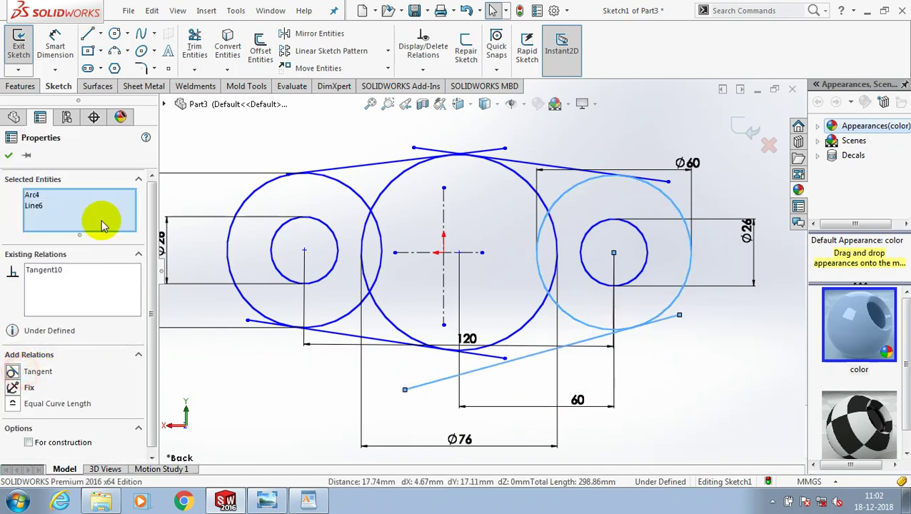
{"action": "left_click", "coordinate": [7, 157]}
{"action": "left_click", "coordinate": [514, 334]}
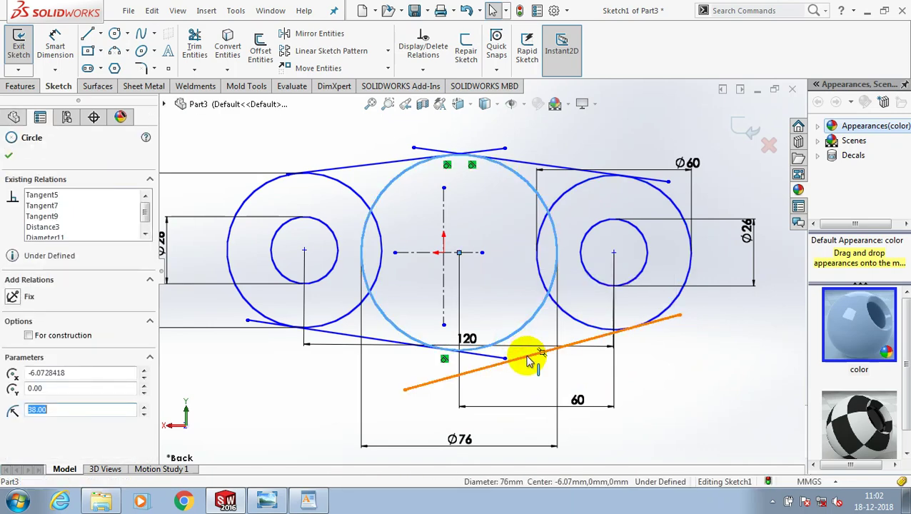
{"action": "left_click", "coordinate": [526, 357]}
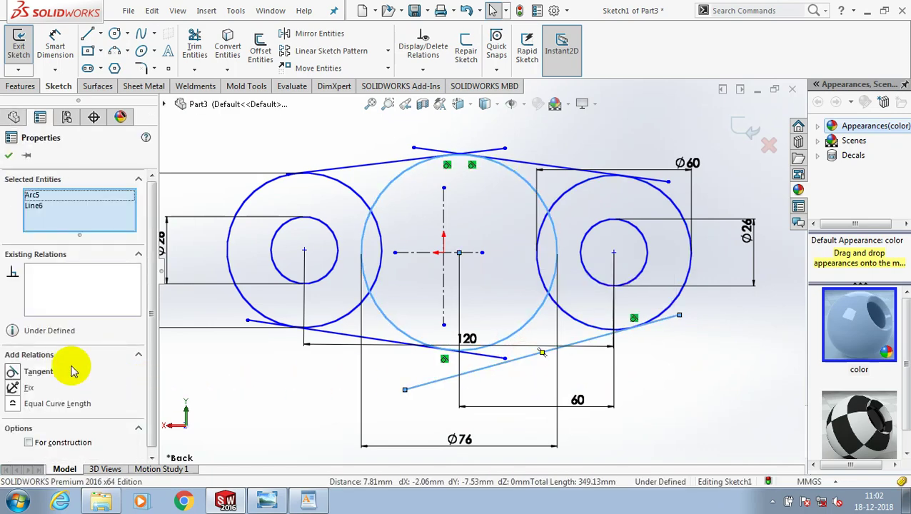
{"action": "left_click", "coordinate": [37, 371]}
{"action": "left_click", "coordinate": [9, 155]}
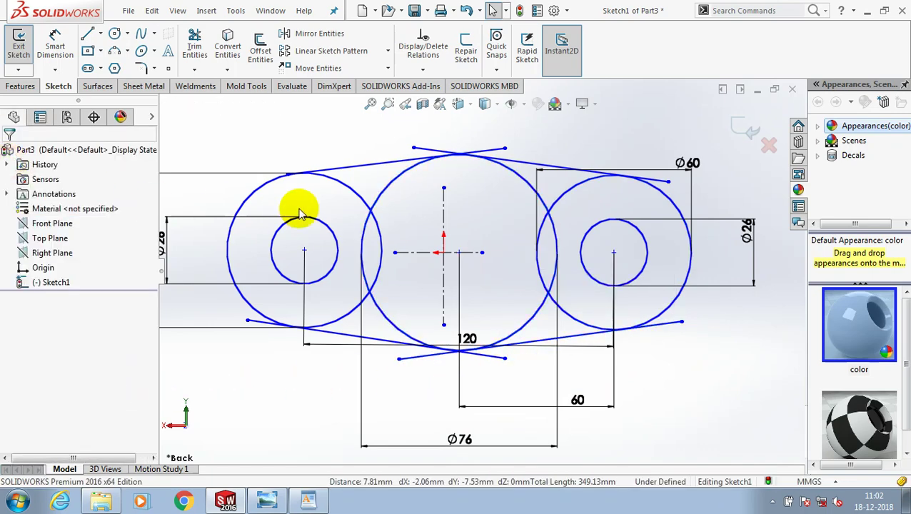
{"action": "left_click", "coordinate": [194, 45]}
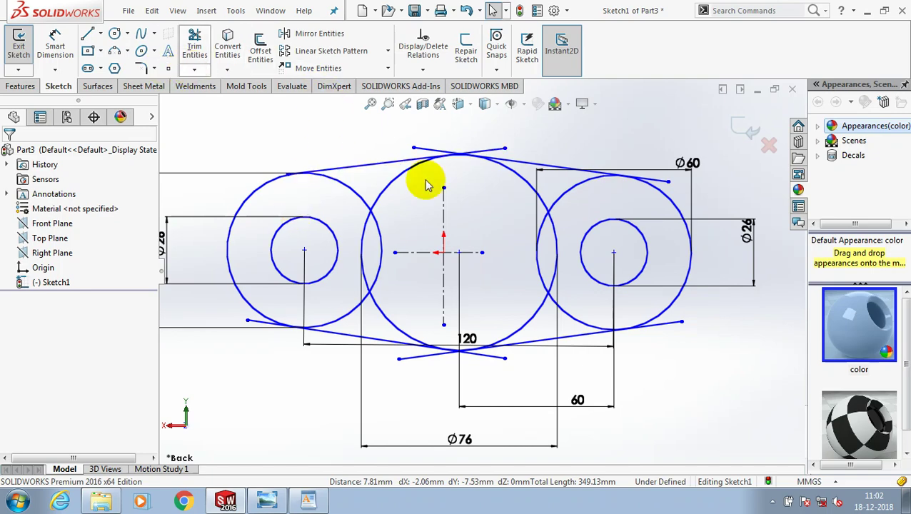
Step: Trim the overlapping arcs around the left hole and the stray end of the lower line
{"action": "scroll", "coordinate": [426, 184], "scroll_direction": "down", "scroll_amount": 2}
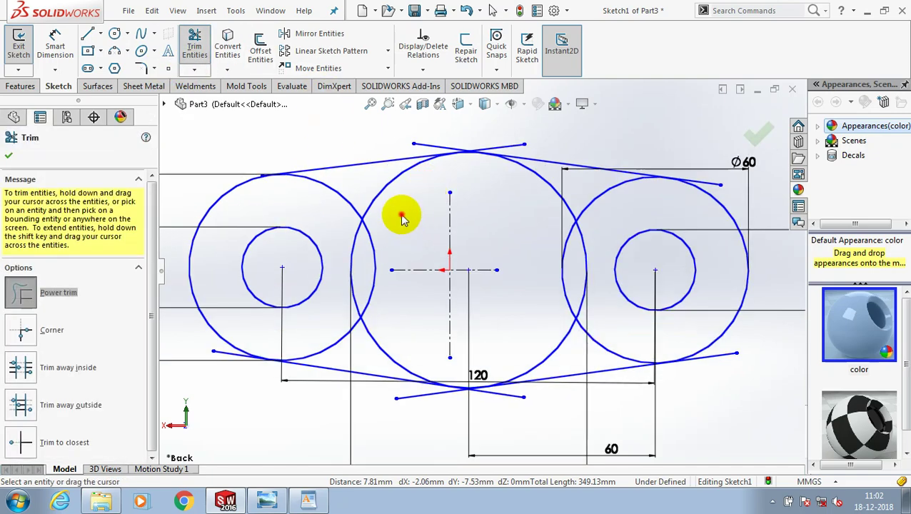
{"action": "mouse_move", "coordinate": [405, 213]}
{"action": "left_mouse_down"}
{"action": "mouse_move", "coordinate": [355, 195]}
{"action": "mouse_move", "coordinate": [386, 202]}
{"action": "mouse_move", "coordinate": [372, 193]}
{"action": "left_mouse_up"}
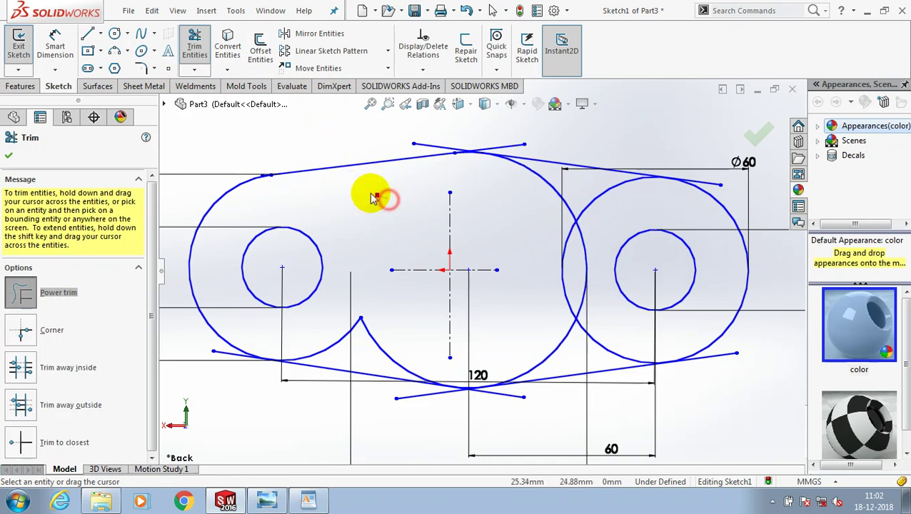
{"action": "scroll", "coordinate": [355, 322], "scroll_direction": "down", "scroll_amount": 1}
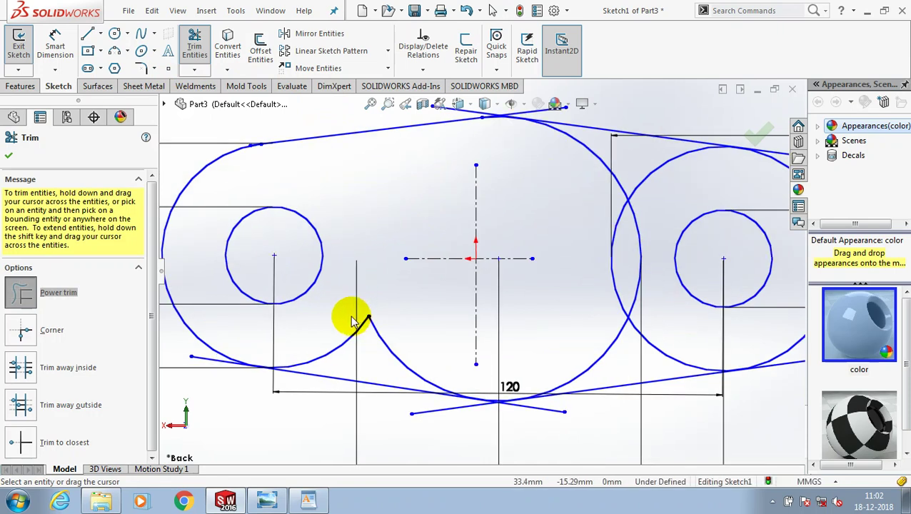
{"action": "left_click_drag", "start_coordinate": [352, 322], "coordinate": [371, 335]}
{"action": "scroll", "coordinate": [207, 364], "scroll_direction": "down", "scroll_amount": 1}
{"action": "left_click_drag", "start_coordinate": [240, 356], "coordinate": [272, 378]}
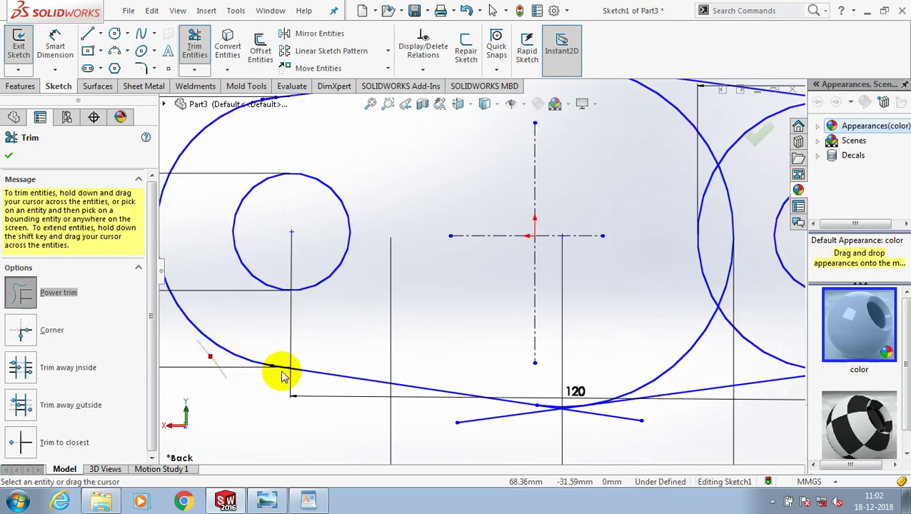
Step: Trim the lower crossing line end and the large arc segments at the lower right
{"action": "scroll", "coordinate": [382, 319], "scroll_direction": "down", "scroll_amount": 1}
{"action": "scroll", "coordinate": [381, 319], "scroll_direction": "up", "scroll_amount": 1}
{"action": "scroll", "coordinate": [381, 319], "scroll_direction": "up", "scroll_amount": 1}
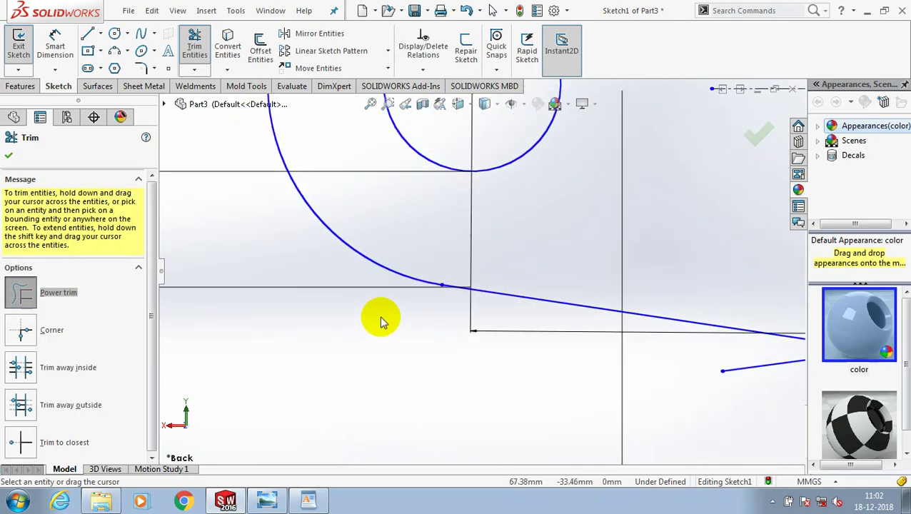
{"action": "scroll", "coordinate": [400, 314], "scroll_direction": "up", "scroll_amount": 2}
{"action": "scroll", "coordinate": [415, 307], "scroll_direction": "up", "scroll_amount": 1}
{"action": "scroll", "coordinate": [621, 292], "scroll_direction": "down", "scroll_amount": 3}
{"action": "scroll", "coordinate": [500, 321], "scroll_direction": "down", "scroll_amount": 2}
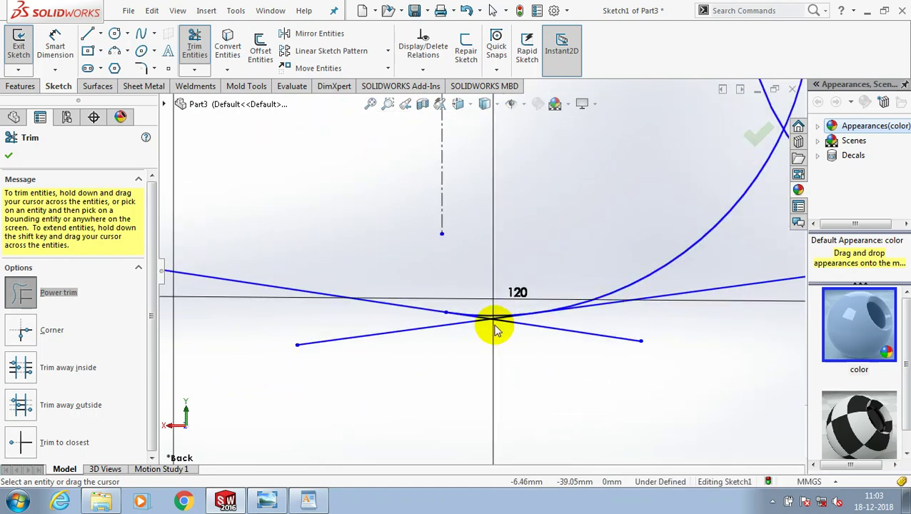
{"action": "scroll", "coordinate": [455, 330], "scroll_direction": "down", "scroll_amount": 2}
{"action": "left_click_drag", "start_coordinate": [400, 305], "coordinate": [621, 319]}
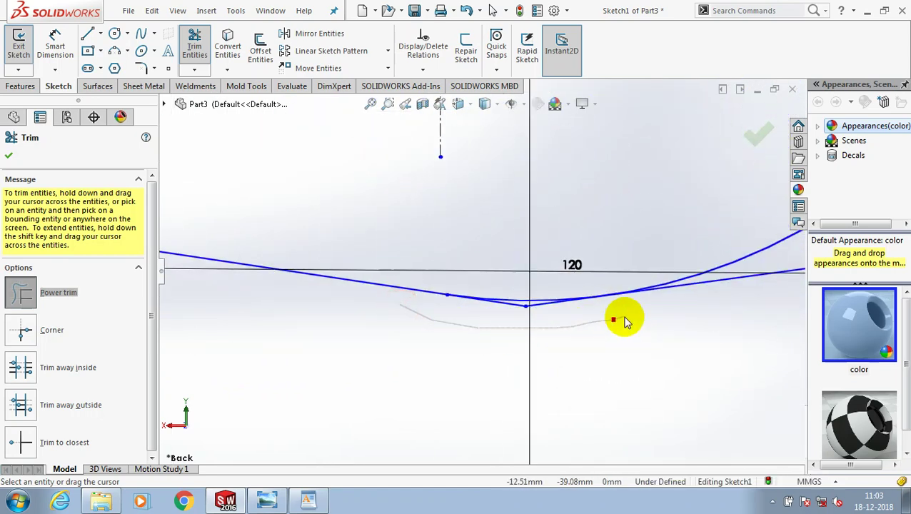
{"action": "scroll", "coordinate": [577, 286], "scroll_direction": "down", "scroll_amount": 2}
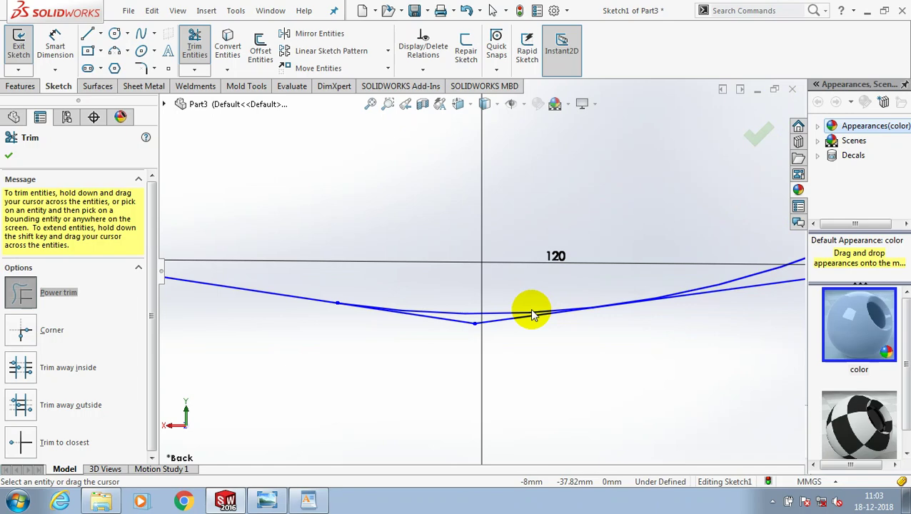
{"action": "scroll", "coordinate": [499, 321], "scroll_direction": "up", "scroll_amount": 2}
{"action": "scroll", "coordinate": [488, 343], "scroll_direction": "up", "scroll_amount": 2}
{"action": "scroll", "coordinate": [572, 299], "scroll_direction": "up", "scroll_amount": 1}
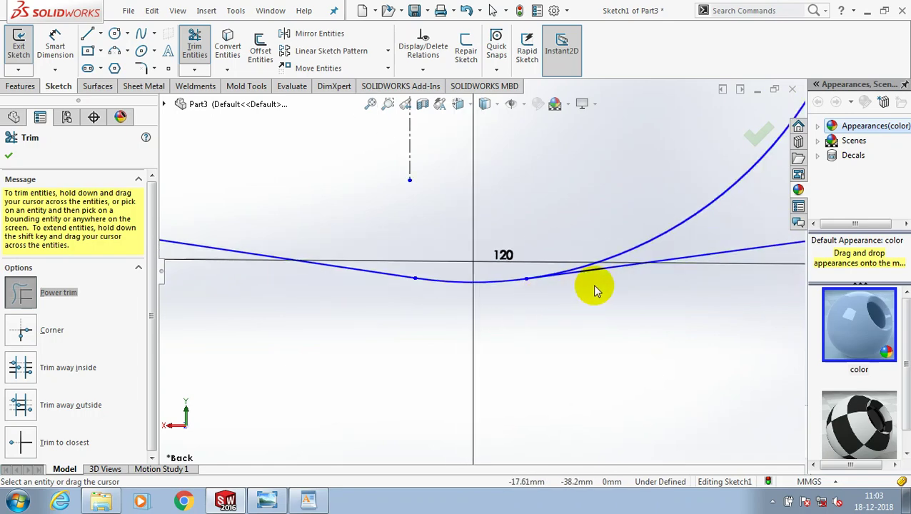
{"action": "scroll", "coordinate": [596, 288], "scroll_direction": "up", "scroll_amount": 1}
{"action": "scroll", "coordinate": [596, 288], "scroll_direction": "up", "scroll_amount": 2}
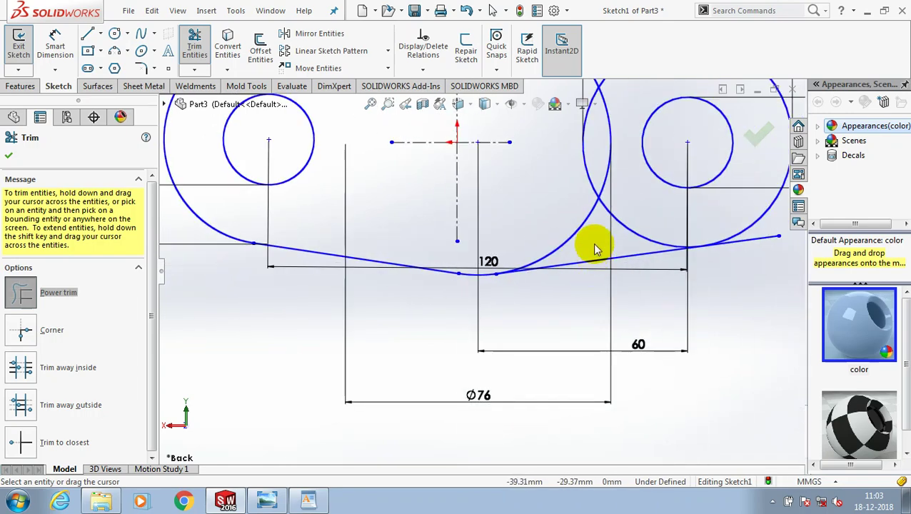
{"action": "mouse_move", "coordinate": [596, 248]}
{"action": "left_mouse_down"}
{"action": "mouse_move", "coordinate": [631, 179]}
{"action": "mouse_move", "coordinate": [635, 138]}
{"action": "mouse_move", "coordinate": [596, 147]}
{"action": "mouse_move", "coordinate": [564, 182]}
{"action": "left_mouse_up"}
Step: Trim the crossing ends of the top lines and the leftover line end beside the right arc
{"action": "key", "text": "f"}
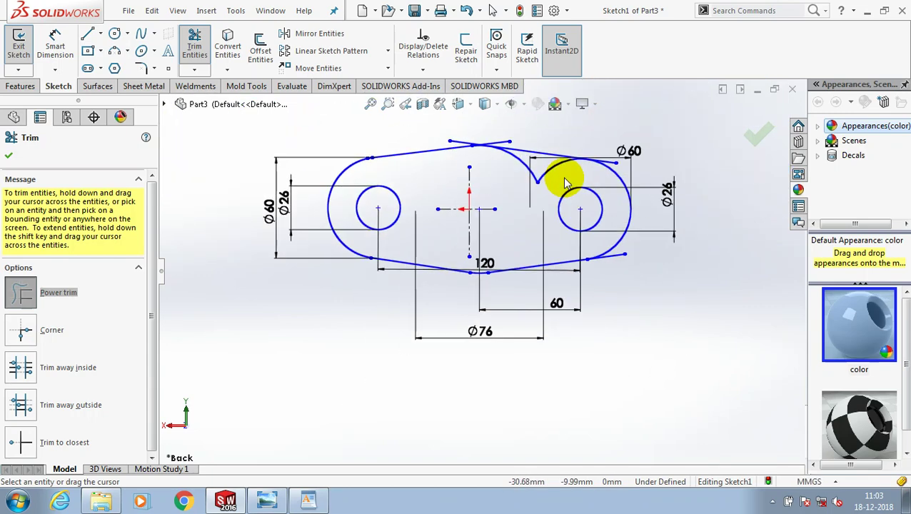
{"action": "scroll", "coordinate": [407, 247], "scroll_direction": "down", "scroll_amount": 5}
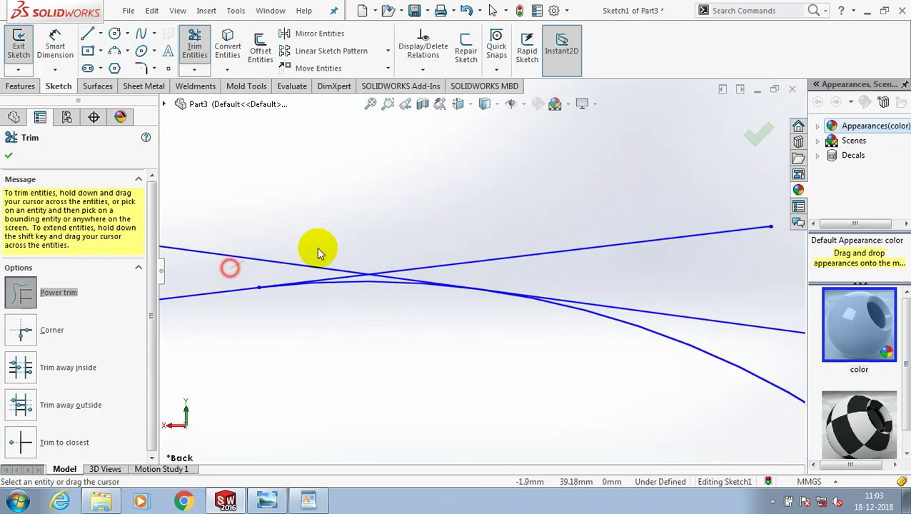
{"action": "mouse_move", "coordinate": [318, 251]}
{"action": "left_mouse_down"}
{"action": "mouse_move", "coordinate": [478, 252]}
{"action": "mouse_move", "coordinate": [509, 262]}
{"action": "mouse_move", "coordinate": [427, 280]}
{"action": "left_mouse_up"}
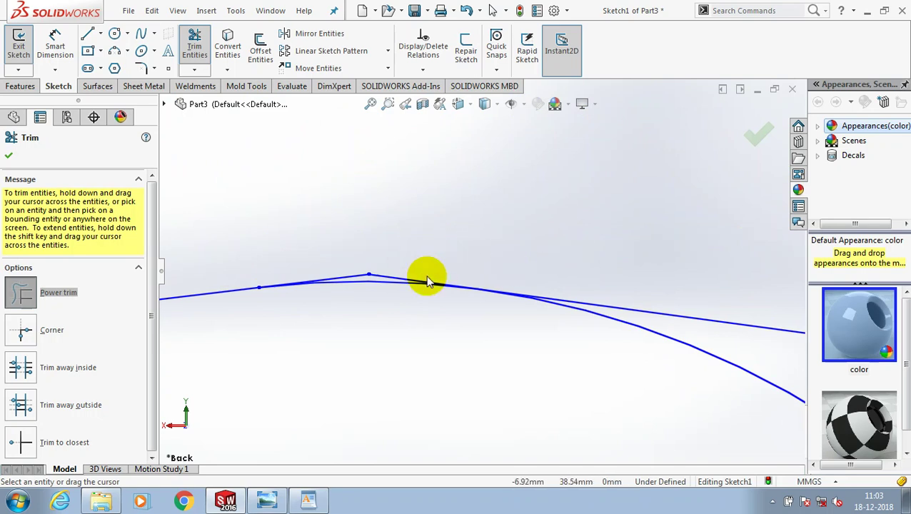
{"action": "scroll", "coordinate": [461, 266], "scroll_direction": "up", "scroll_amount": 1}
{"action": "scroll", "coordinate": [459, 266], "scroll_direction": "up", "scroll_amount": 2}
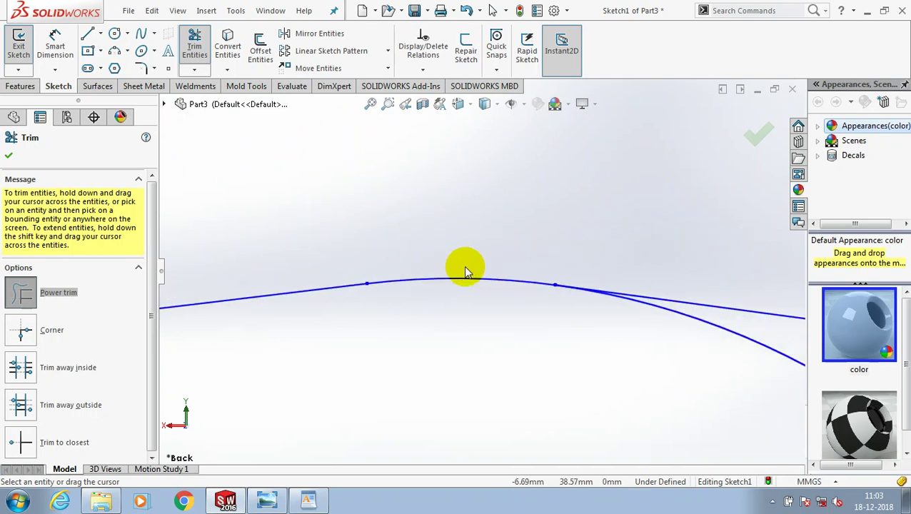
{"action": "scroll", "coordinate": [463, 266], "scroll_direction": "up", "scroll_amount": 2}
{"action": "scroll", "coordinate": [464, 265], "scroll_direction": "up", "scroll_amount": 1}
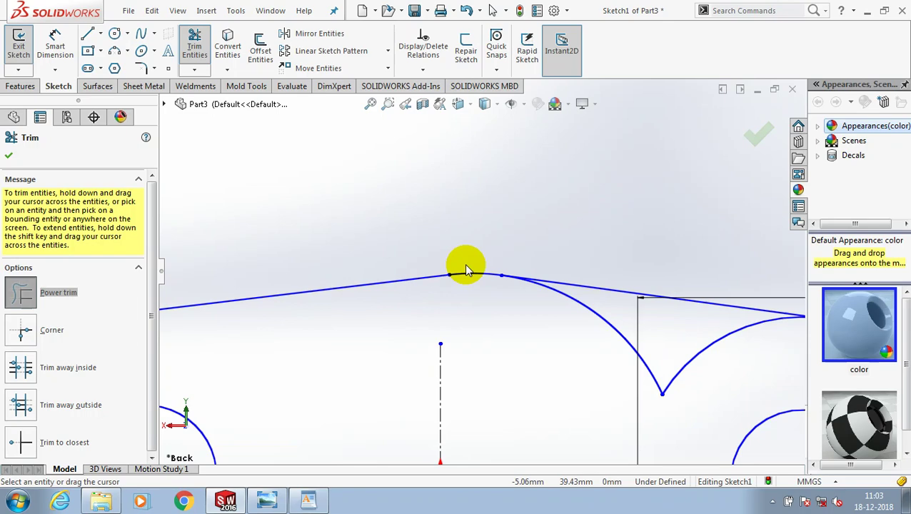
{"action": "scroll", "coordinate": [464, 266], "scroll_direction": "up", "scroll_amount": 5}
{"action": "scroll", "coordinate": [575, 285], "scroll_direction": "down", "scroll_amount": 3}
{"action": "scroll", "coordinate": [600, 296], "scroll_direction": "down", "scroll_amount": 1}
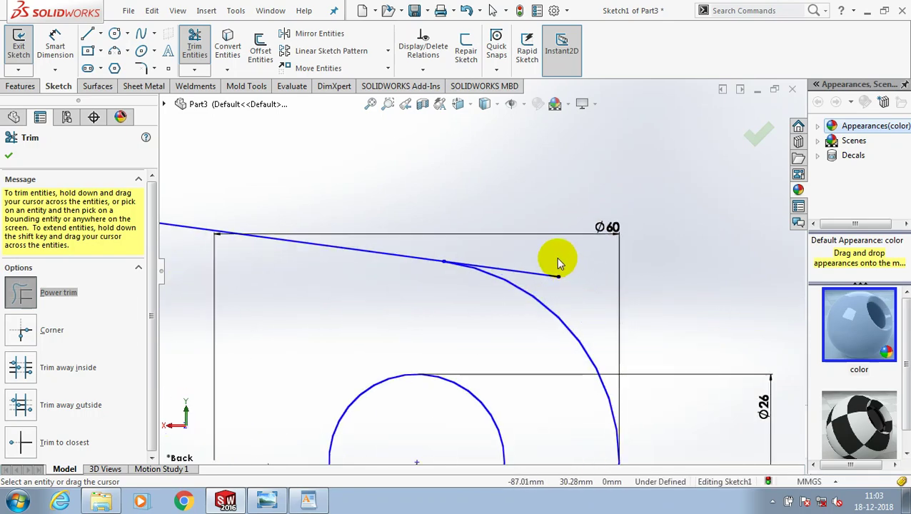
{"action": "left_click_drag", "start_coordinate": [558, 263], "coordinate": [550, 286]}
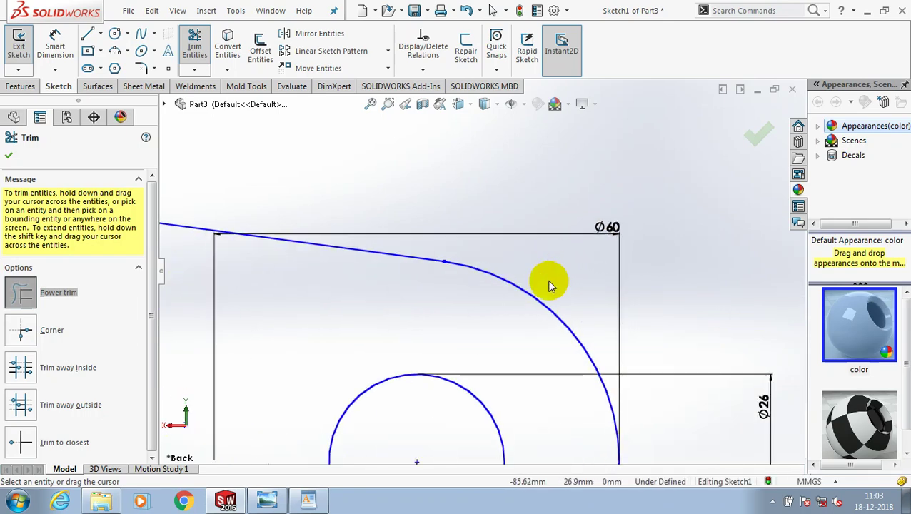
Step: Trim the stray line at the upper-left arc and exit the sketch
{"action": "scroll", "coordinate": [549, 286], "scroll_direction": "up", "scroll_amount": 2}
{"action": "scroll", "coordinate": [508, 287], "scroll_direction": "up", "scroll_amount": 1}
{"action": "scroll", "coordinate": [498, 289], "scroll_direction": "up", "scroll_amount": 2}
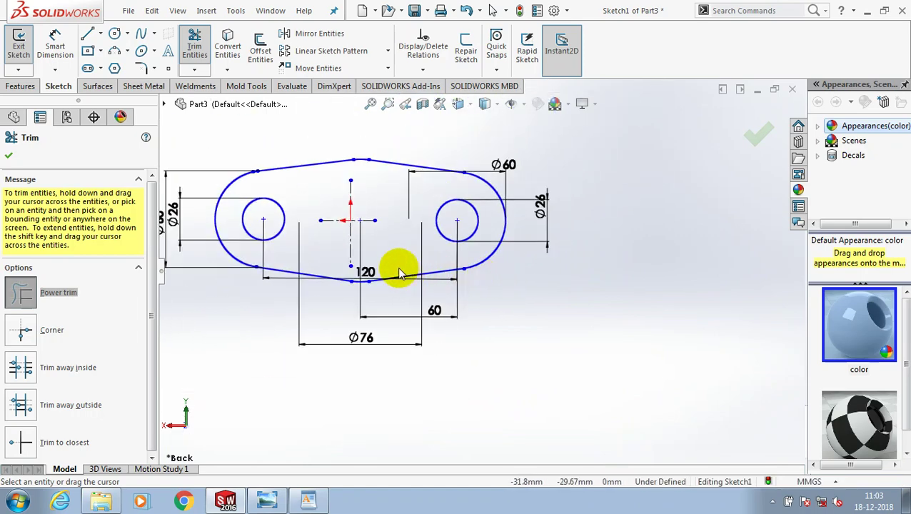
{"action": "scroll", "coordinate": [350, 228], "scroll_direction": "down", "scroll_amount": 1}
{"action": "scroll", "coordinate": [351, 227], "scroll_direction": "down", "scroll_amount": 2}
{"action": "scroll", "coordinate": [354, 217], "scroll_direction": "down", "scroll_amount": 1}
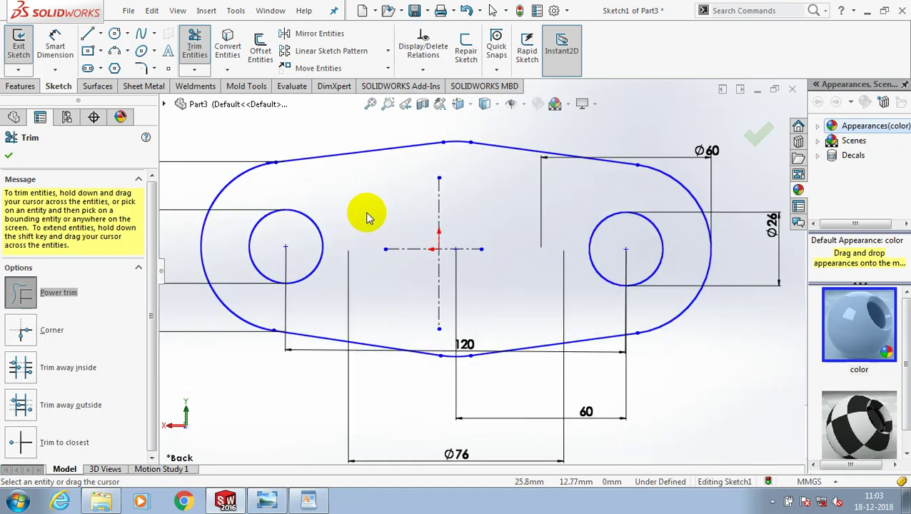
{"action": "scroll", "coordinate": [314, 182], "scroll_direction": "down", "scroll_amount": 2}
{"action": "scroll", "coordinate": [328, 193], "scroll_direction": "down", "scroll_amount": 3}
{"action": "scroll", "coordinate": [364, 224], "scroll_direction": "down", "scroll_amount": 3}
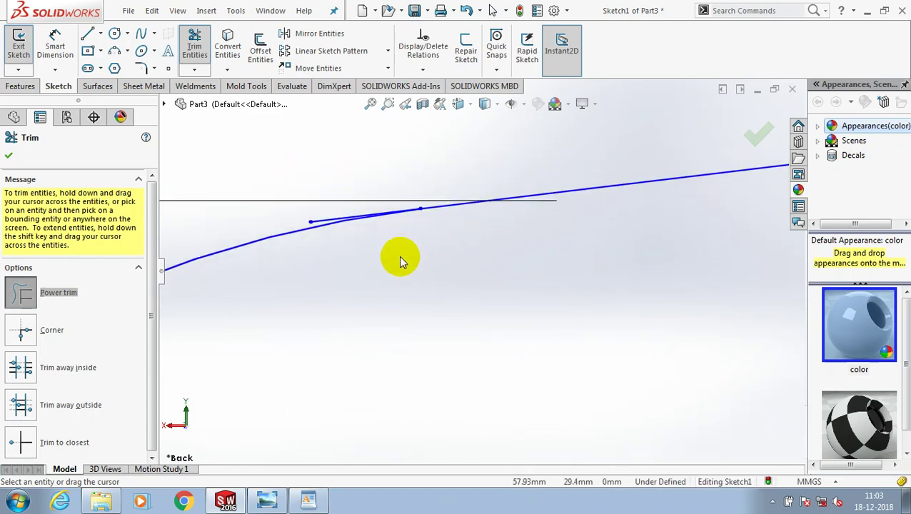
{"action": "scroll", "coordinate": [390, 246], "scroll_direction": "down", "scroll_amount": 2}
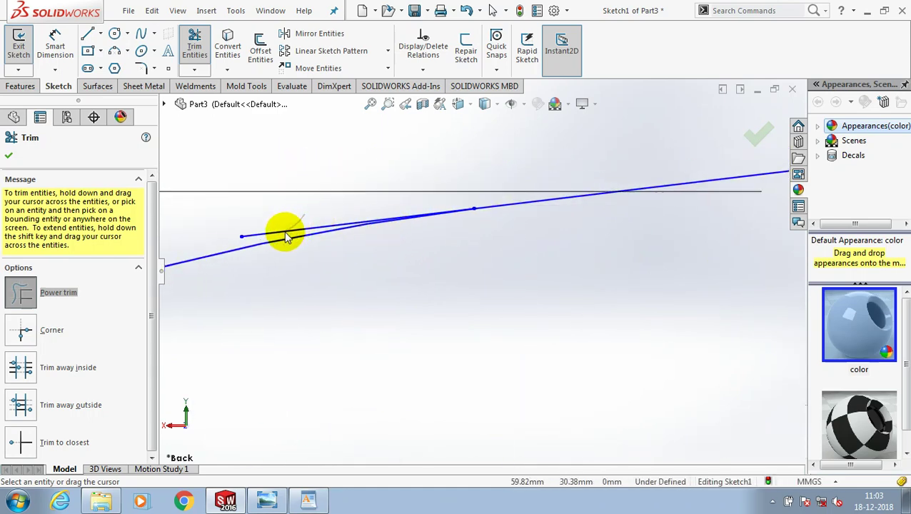
{"action": "left_click_drag", "start_coordinate": [285, 238], "coordinate": [350, 221]}
{"action": "scroll", "coordinate": [407, 230], "scroll_direction": "up", "scroll_amount": 2}
{"action": "scroll", "coordinate": [464, 308], "scroll_direction": "up", "scroll_amount": 2}
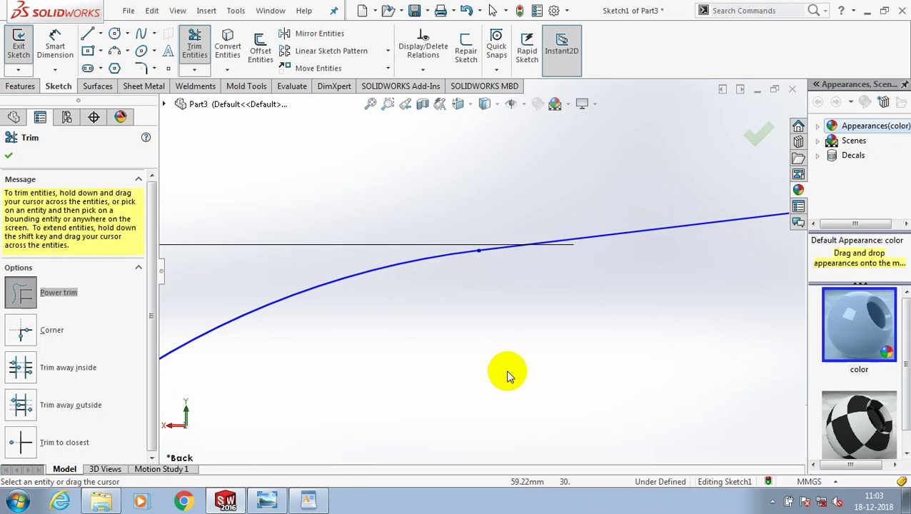
{"action": "scroll", "coordinate": [505, 371], "scroll_direction": "up", "scroll_amount": 3}
{"action": "scroll", "coordinate": [510, 366], "scroll_direction": "up", "scroll_amount": 2}
{"action": "scroll", "coordinate": [597, 377], "scroll_direction": "up", "scroll_amount": 1}
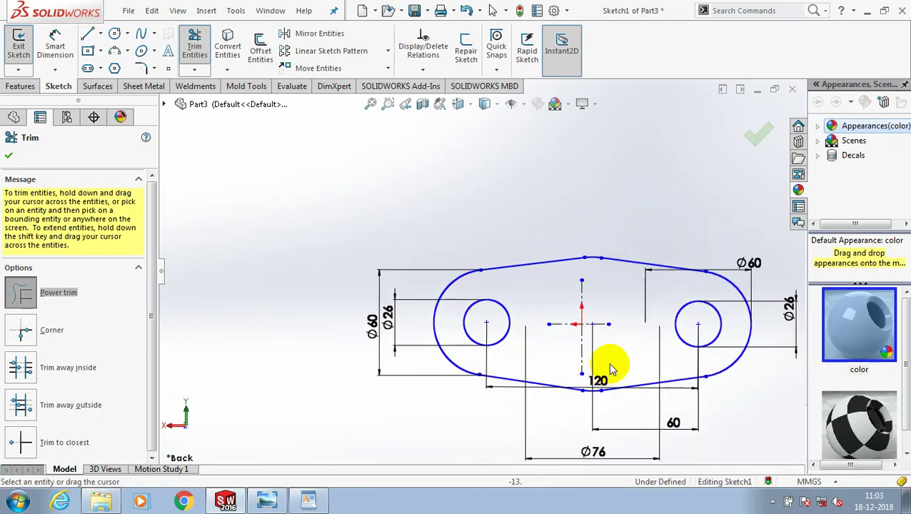
{"action": "scroll", "coordinate": [728, 339], "scroll_direction": "down", "scroll_amount": 1}
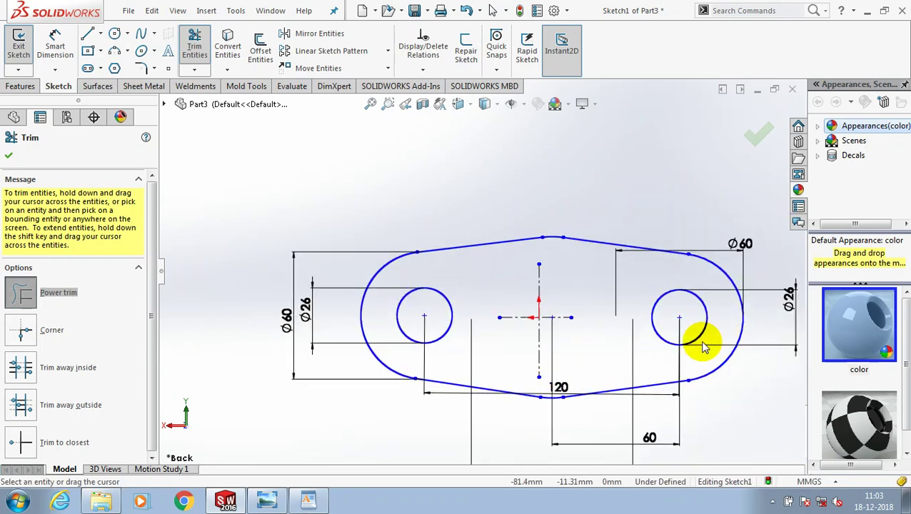
{"action": "key", "text": "Escape"}
{"action": "left_click", "coordinate": [18, 46]}
Step: Extrude the plate sketch 28 mm blind into a solid plate with two holes
{"action": "left_click", "coordinate": [20, 85]}
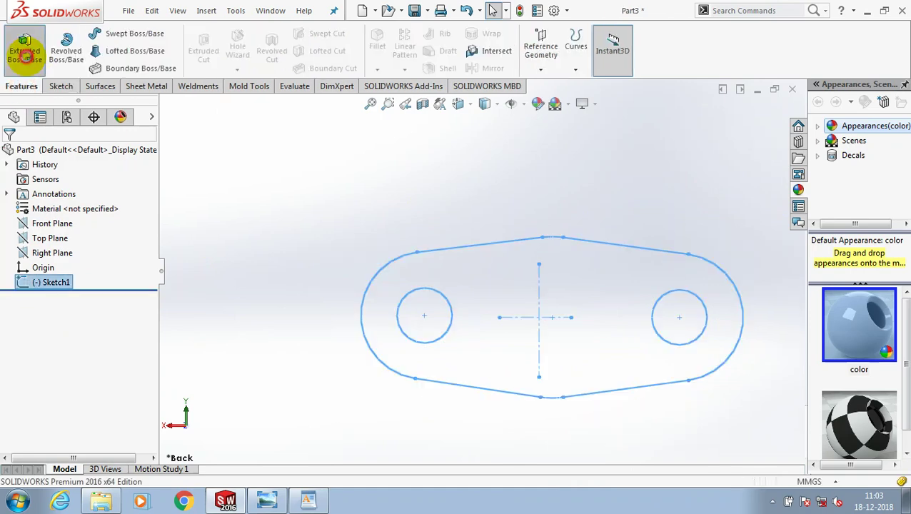
{"action": "left_click", "coordinate": [25, 53]}
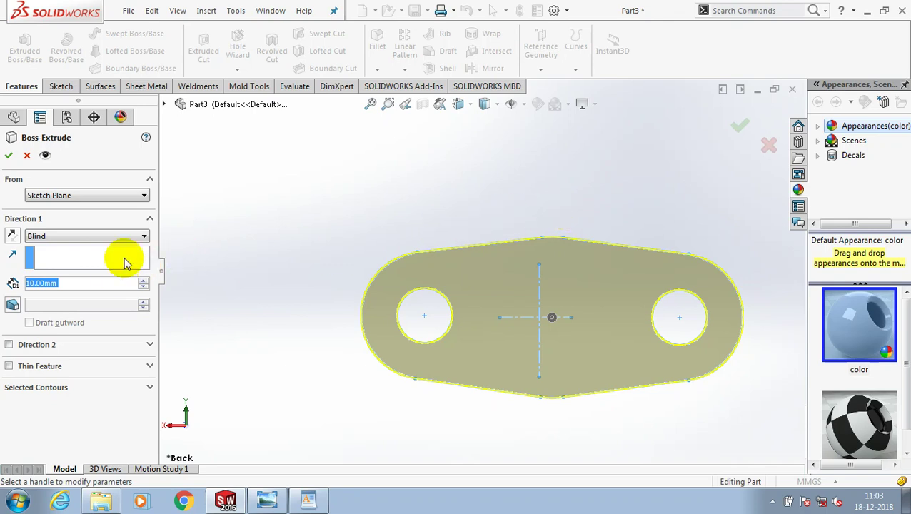
{"action": "type", "text": "28"}
{"action": "mouse_move", "coordinate": [390, 237]}
{"action": "middle_mouse_down"}
{"action": "mouse_move", "coordinate": [373, 152]}
{"action": "mouse_move", "coordinate": [357, 153]}
{"action": "middle_mouse_up"}
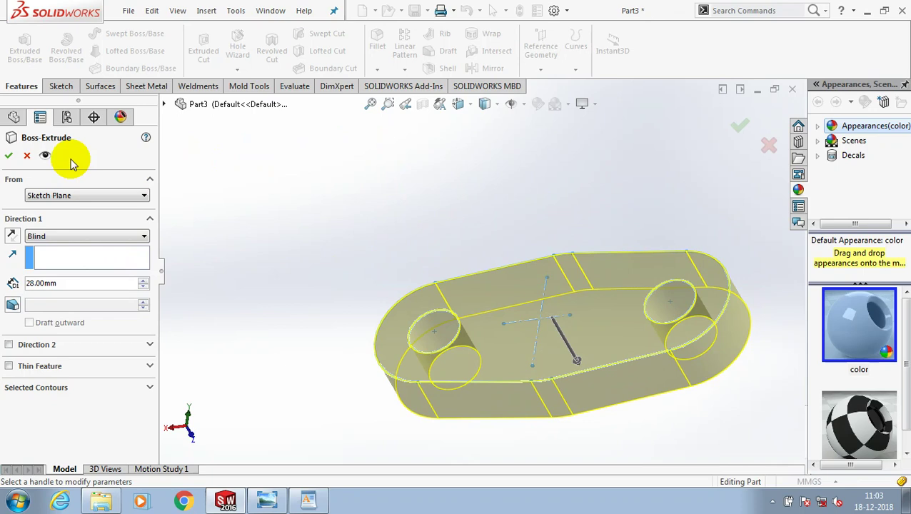
{"action": "key", "text": "Return"}
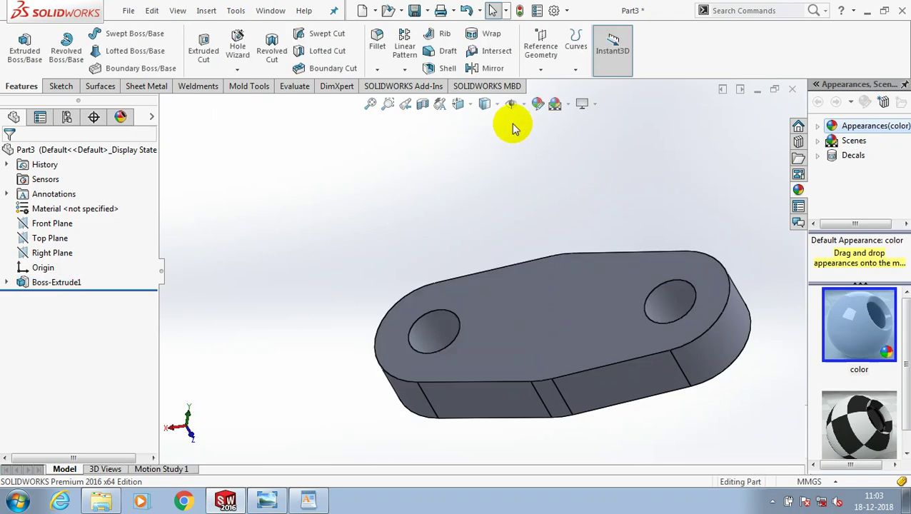
Step: Create Plane1 offset 10 mm from the plate's top face and view it Normal To
{"action": "left_click", "coordinate": [547, 71]}
{"action": "left_click", "coordinate": [573, 278]}
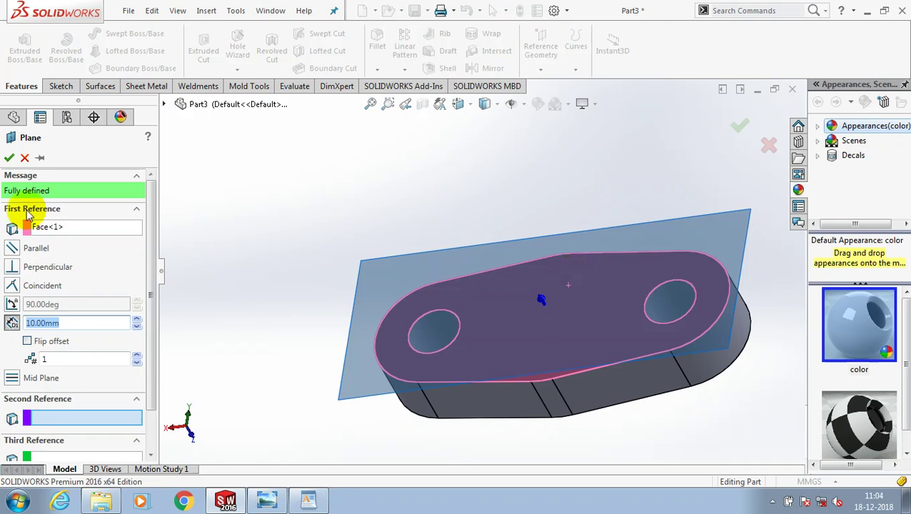
{"action": "left_click", "coordinate": [8, 158]}
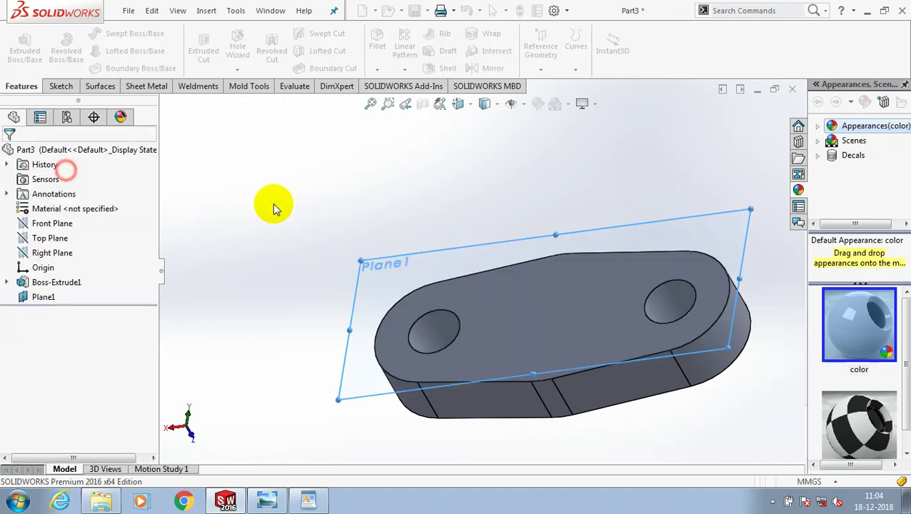
{"action": "right_click", "coordinate": [45, 300]}
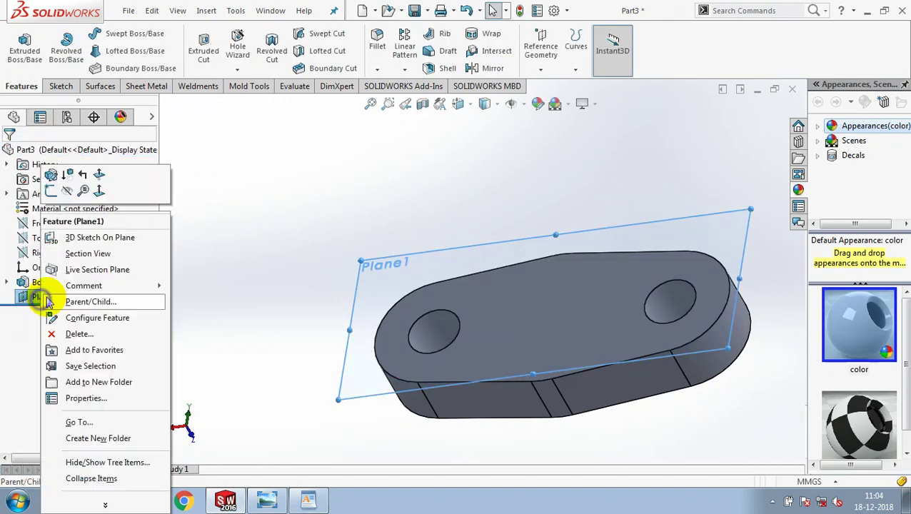
{"action": "left_click", "coordinate": [100, 189]}
Step: Sketch a circle on Plane1 centred at the origin
{"action": "left_click", "coordinate": [60, 86]}
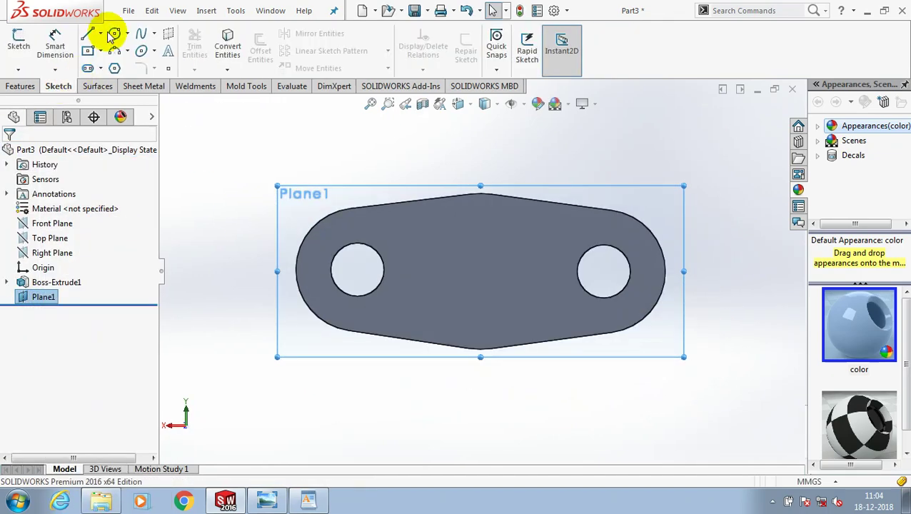
{"action": "left_click", "coordinate": [114, 34]}
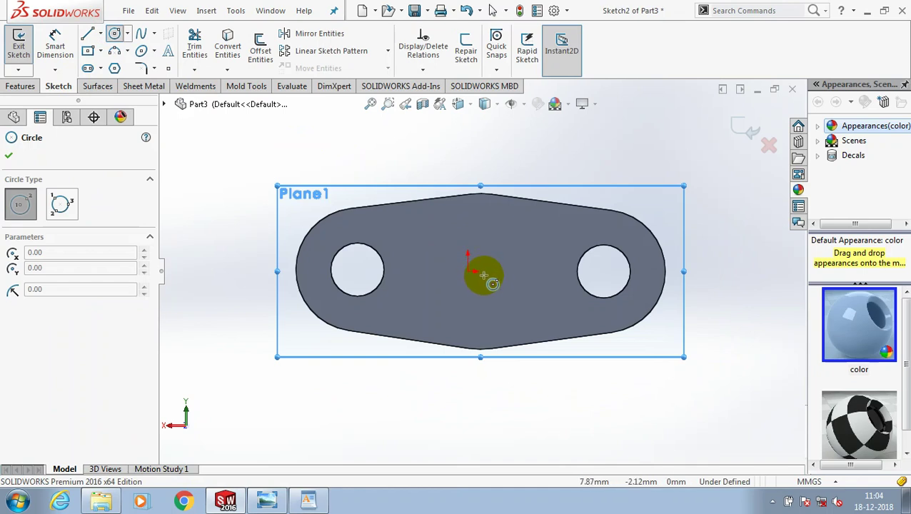
{"action": "left_click", "coordinate": [479, 272]}
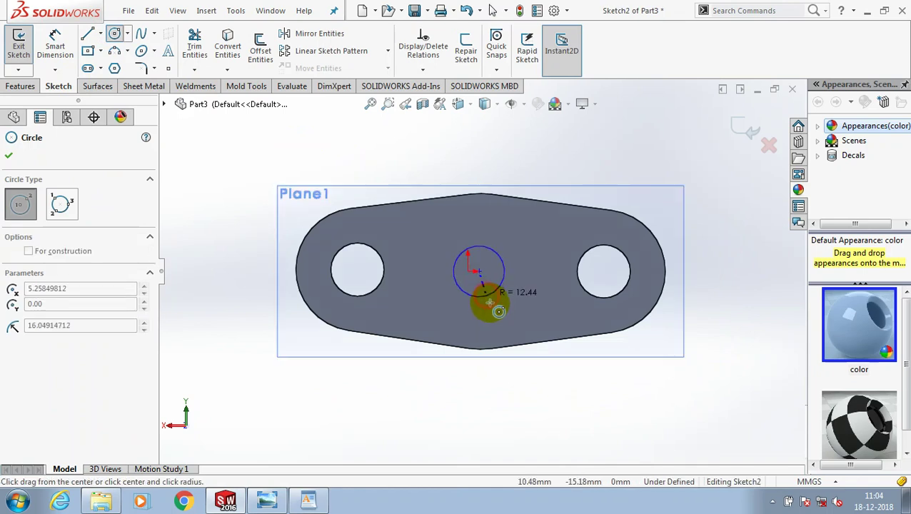
{"action": "left_click", "coordinate": [489, 303]}
{"action": "left_click", "coordinate": [10, 155]}
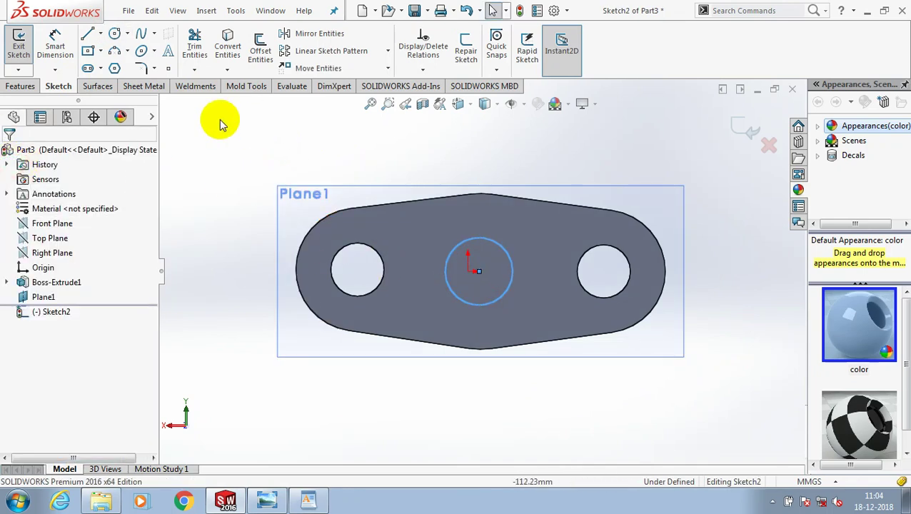
Step: Dimension the circle 60 mm from the right hole's centre and give it a Ø60 diameter
{"action": "left_click", "coordinate": [55, 45]}
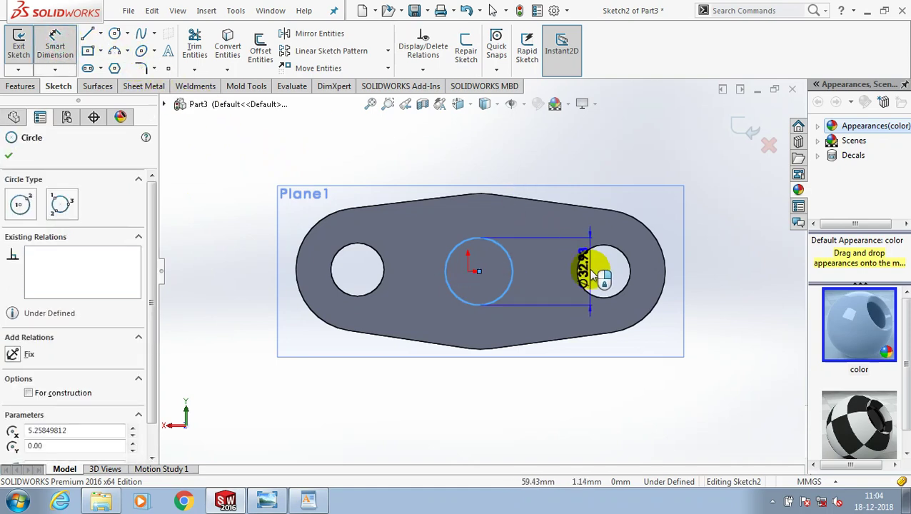
{"action": "left_click", "coordinate": [578, 275]}
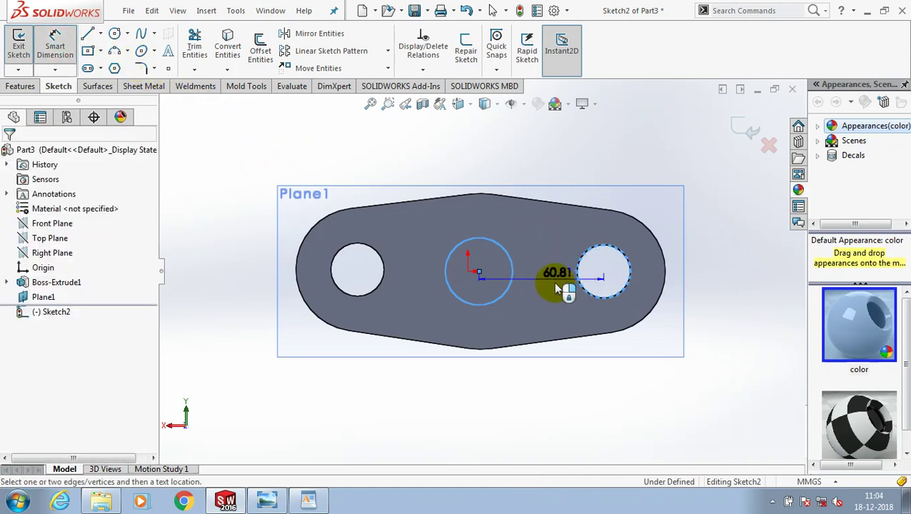
{"action": "left_click", "coordinate": [575, 319]}
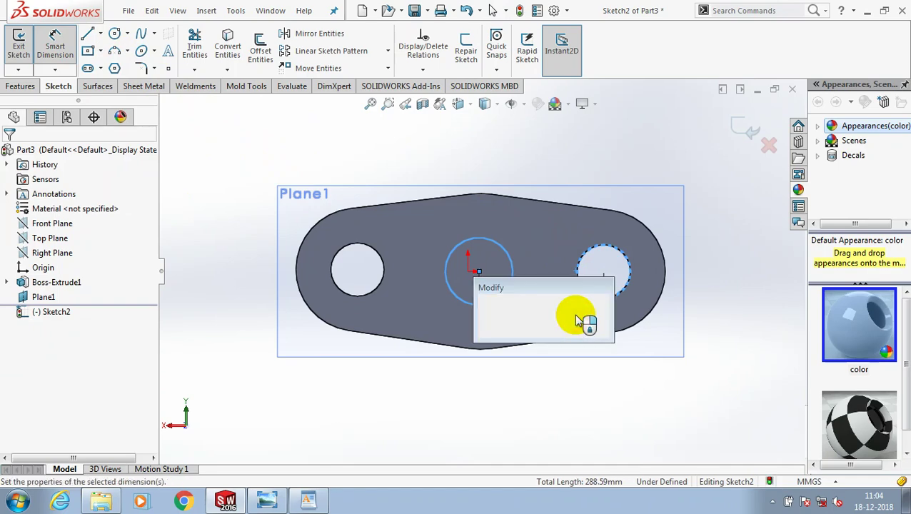
{"action": "type", "text": "60"}
{"action": "key", "text": "Return"}
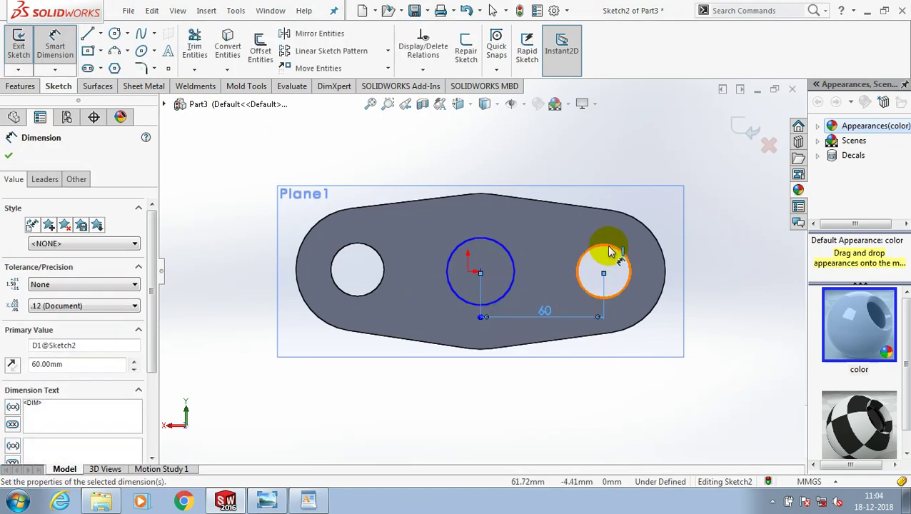
{"action": "left_click", "coordinate": [511, 257]}
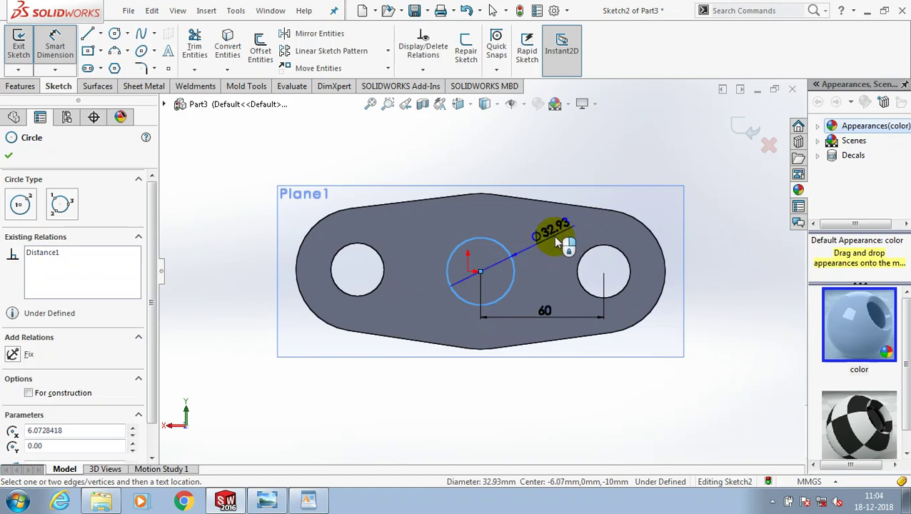
{"action": "left_click", "coordinate": [554, 235]}
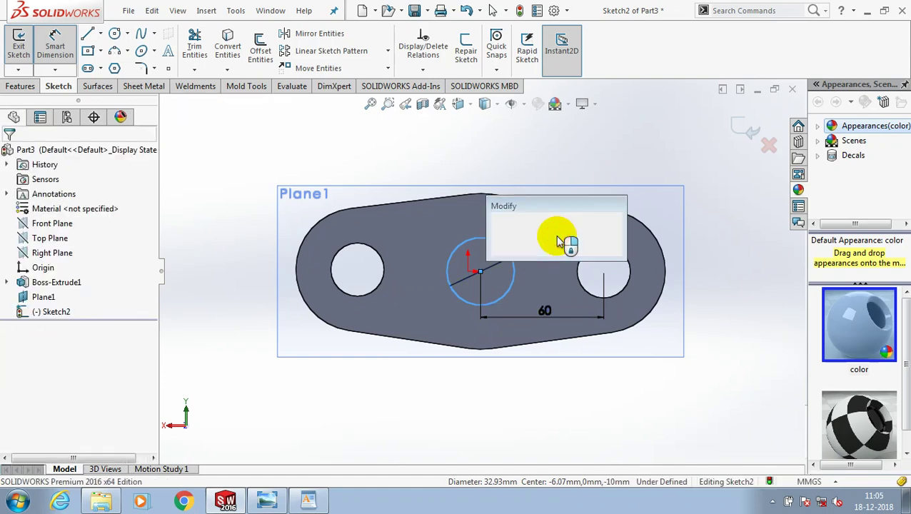
{"action": "type", "text": "60"}
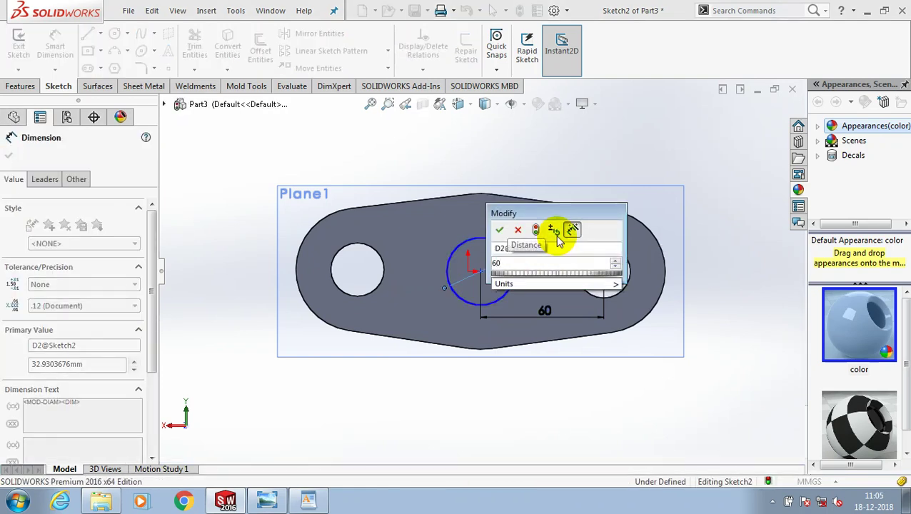
{"action": "key", "text": "Return"}
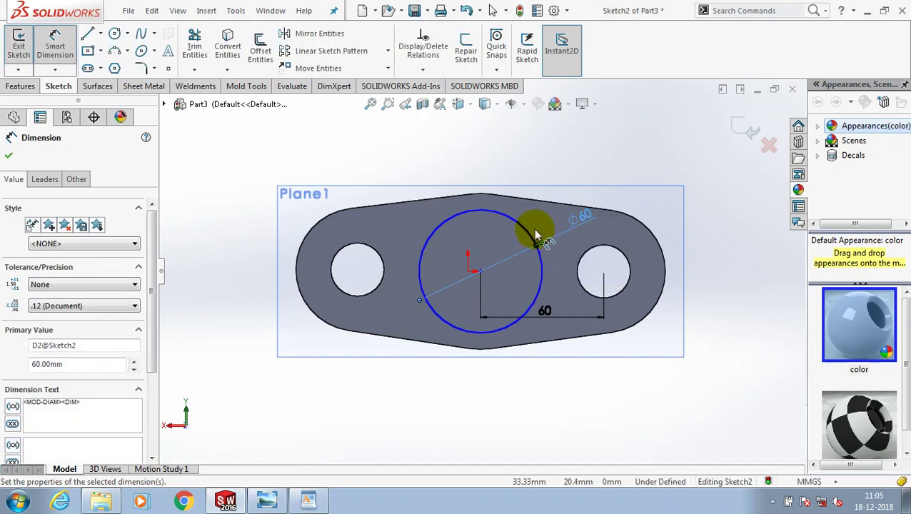
Step: Extrude the Ø60 circle sketch into a boss 8 mm high
{"action": "left_click", "coordinate": [12, 156]}
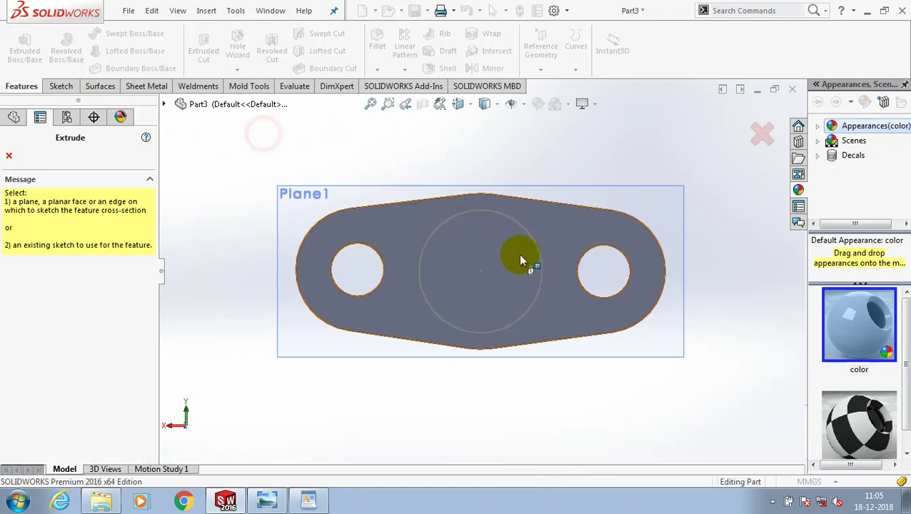
{"action": "left_click", "coordinate": [524, 244]}
{"action": "middle_click_drag", "start_coordinate": [514, 337], "coordinate": [504, 266]}
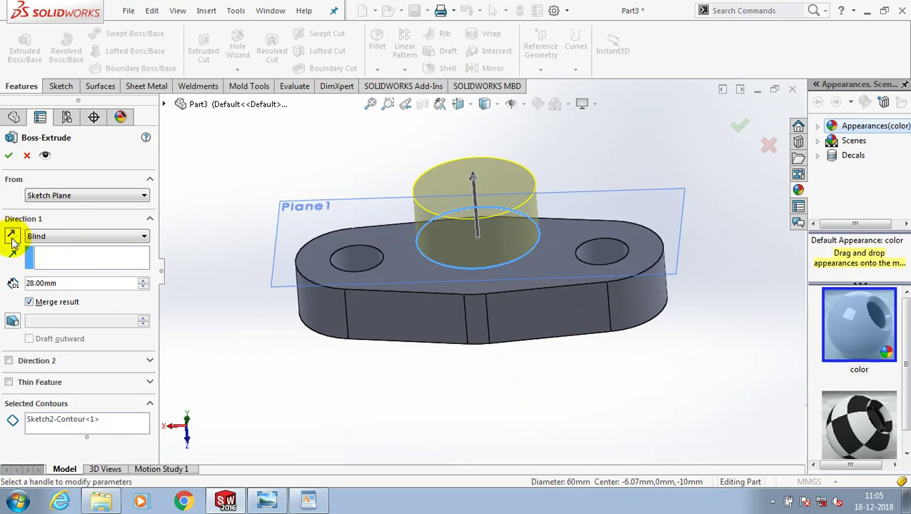
{"action": "left_click", "coordinate": [143, 287]}
{"action": "left_click", "coordinate": [143, 287]}
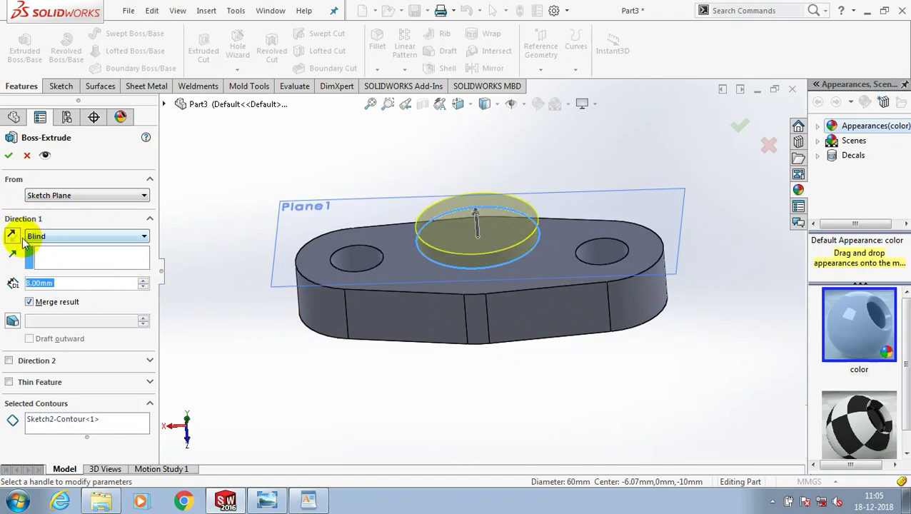
Step: Add a 4° outward draft to the boss and confirm the extrusion
{"action": "middle_click_drag", "start_coordinate": [170, 296], "coordinate": [217, 258]}
{"action": "left_click", "coordinate": [12, 321]}
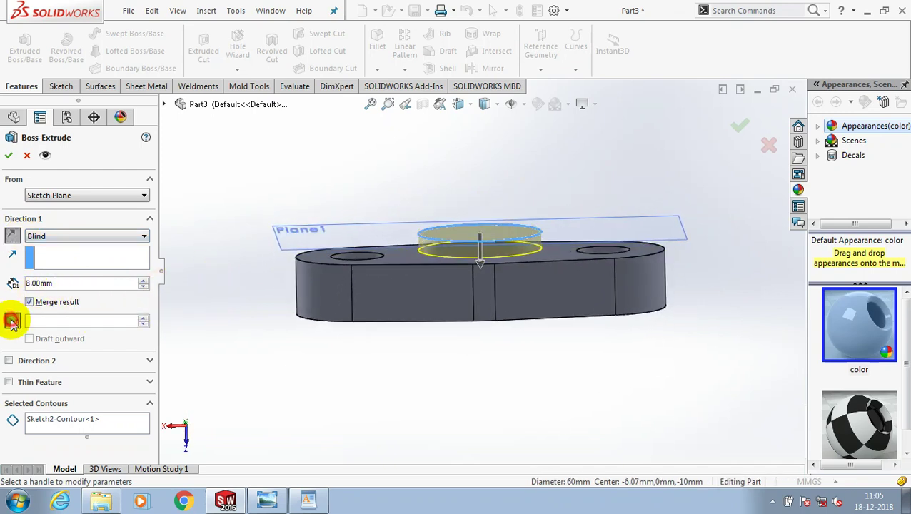
{"action": "left_click", "coordinate": [143, 318]}
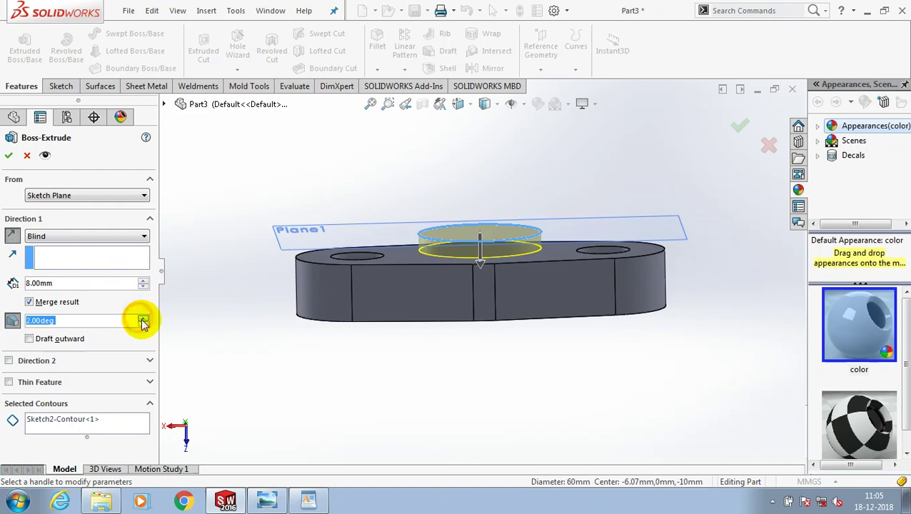
{"action": "left_click", "coordinate": [144, 319]}
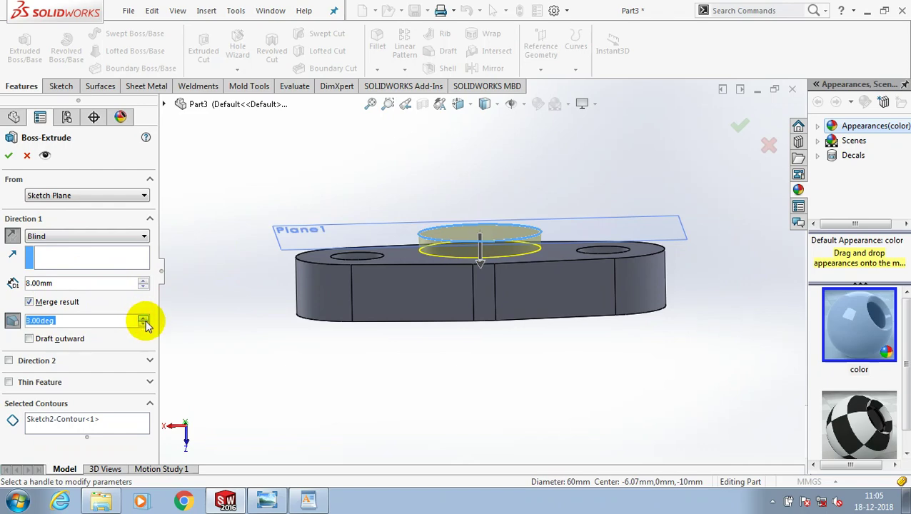
{"action": "left_click", "coordinate": [60, 338]}
{"action": "mouse_move", "coordinate": [314, 350]}
{"action": "middle_mouse_down"}
{"action": "mouse_move", "coordinate": [337, 387]}
{"action": "mouse_move", "coordinate": [342, 437]}
{"action": "mouse_move", "coordinate": [325, 502]}
{"action": "mouse_move", "coordinate": [461, 374]}
{"action": "middle_mouse_up"}
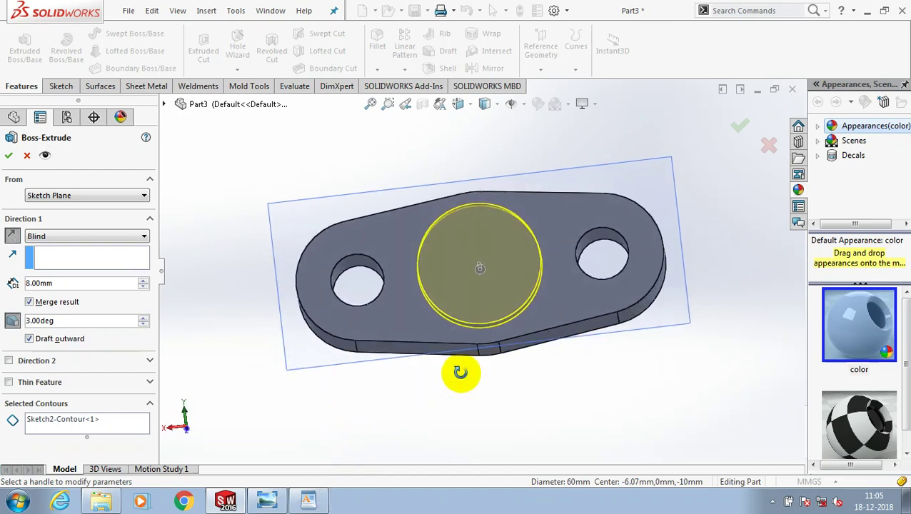
{"action": "left_click", "coordinate": [143, 321]}
{"action": "left_click", "coordinate": [143, 323]}
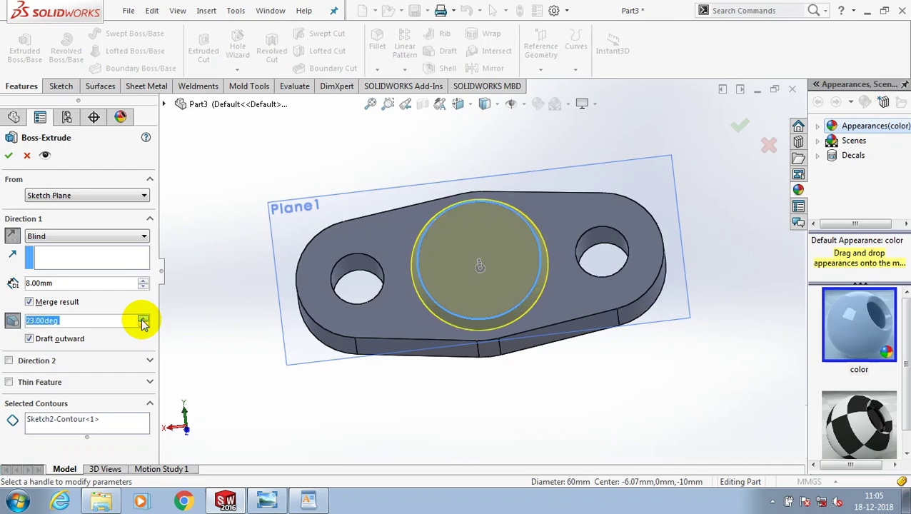
{"action": "key", "text": "Return"}
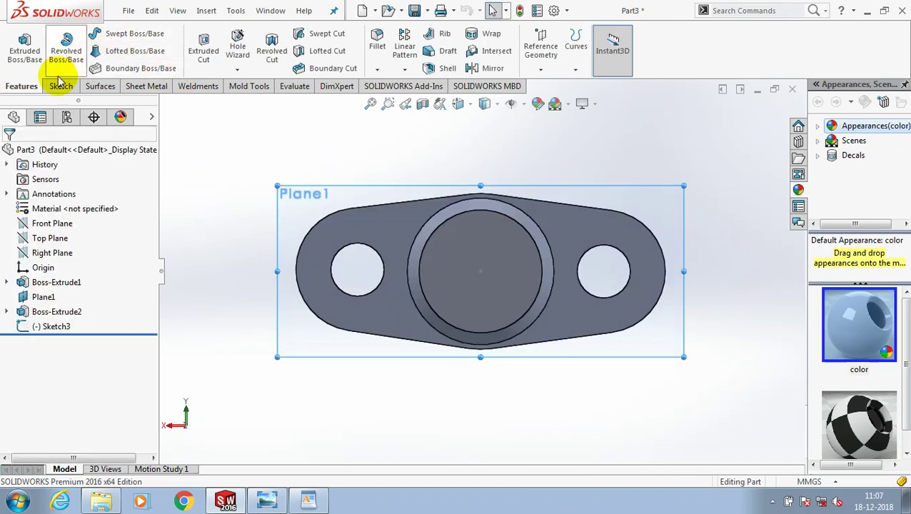
Step: Sketch a Ø32 circle centred at the origin on Plane1
{"action": "left_click", "coordinate": [61, 86]}
{"action": "left_click", "coordinate": [20, 43]}
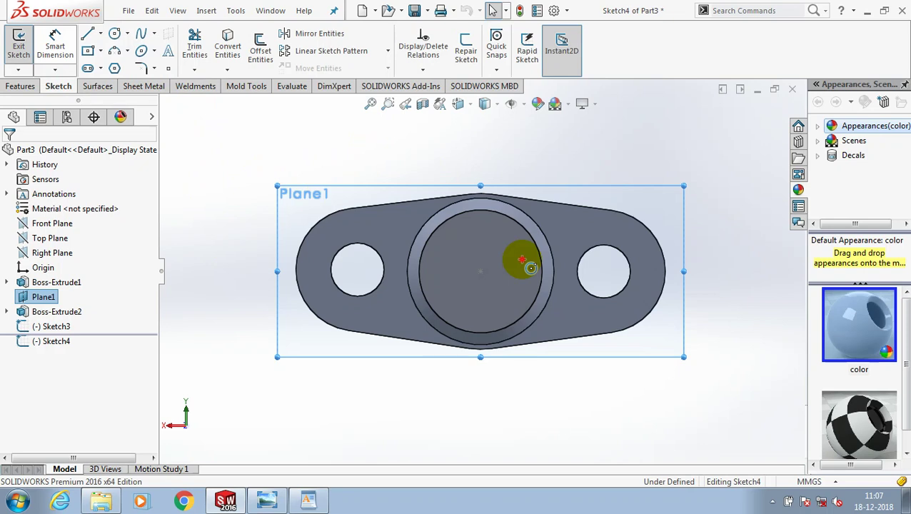
{"action": "key", "text": "c"}
{"action": "left_click", "coordinate": [481, 271]}
{"action": "left_click", "coordinate": [493, 300]}
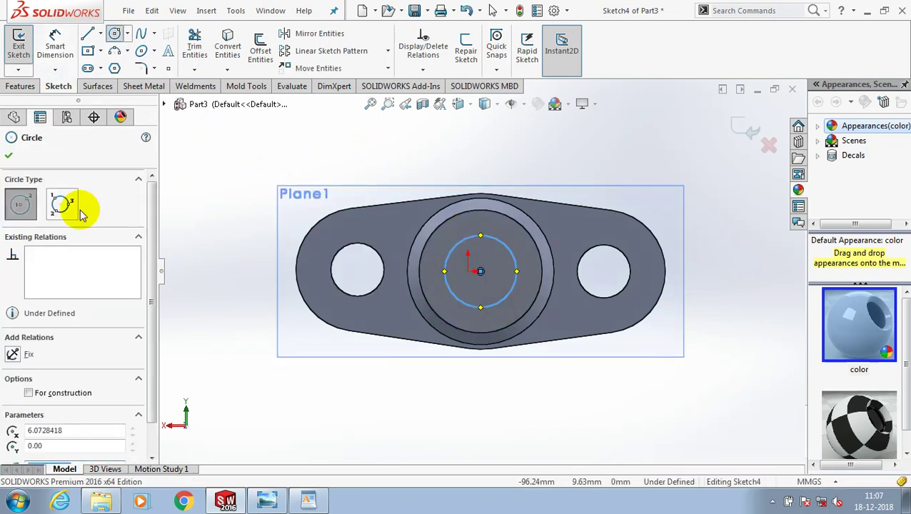
{"action": "key", "text": "d"}
{"action": "left_click", "coordinate": [515, 257]}
{"action": "left_click", "coordinate": [600, 209]}
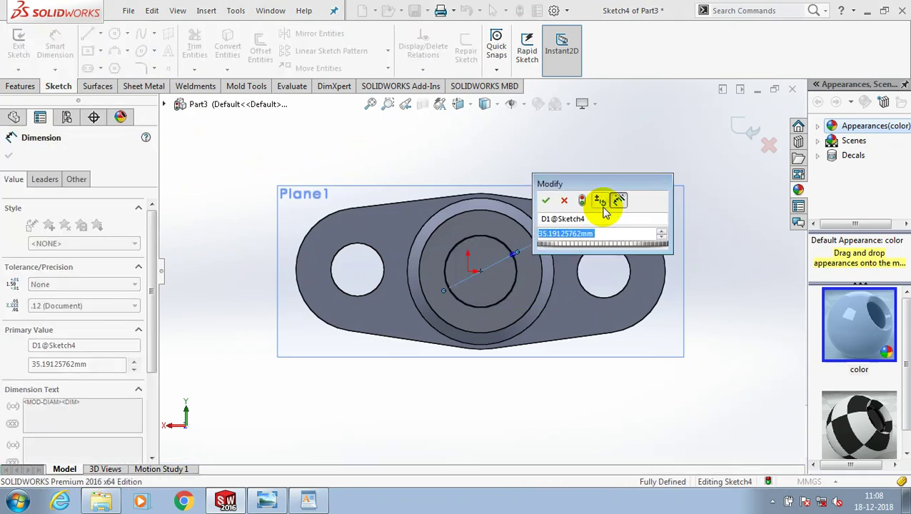
{"action": "type", "text": "32"}
{"action": "key", "text": "Return"}
{"action": "left_click", "coordinate": [18, 43]}
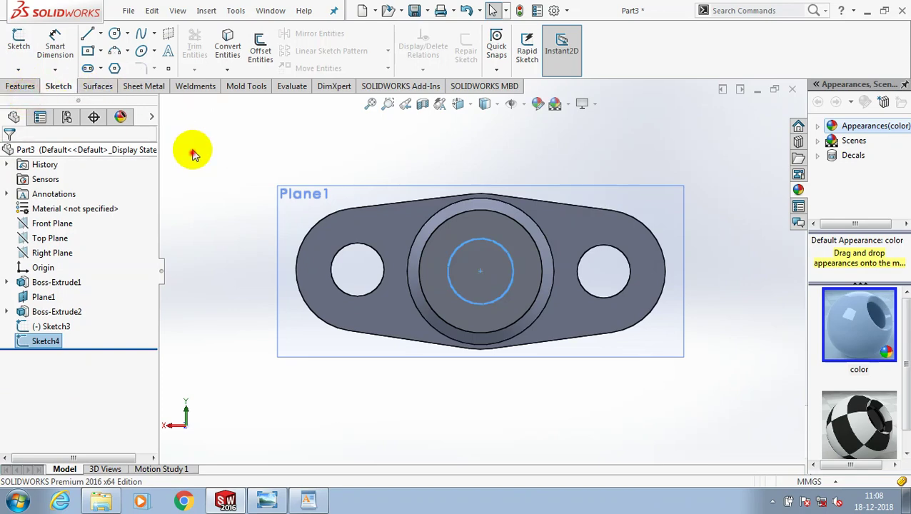
Step: Cut the Ø32 circle Through All to bore out the centre
{"action": "left_click", "coordinate": [20, 86]}
{"action": "left_click", "coordinate": [203, 46]}
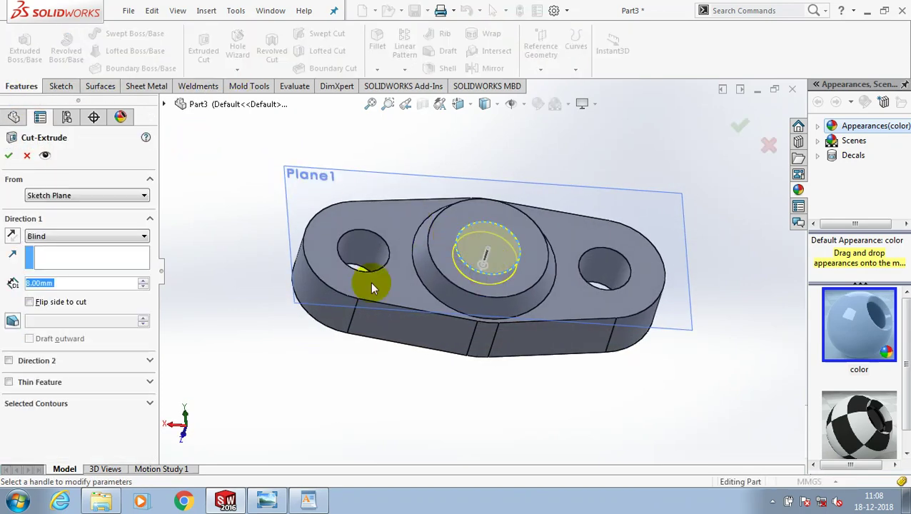
{"action": "left_click", "coordinate": [86, 236]}
{"action": "left_click", "coordinate": [51, 259]}
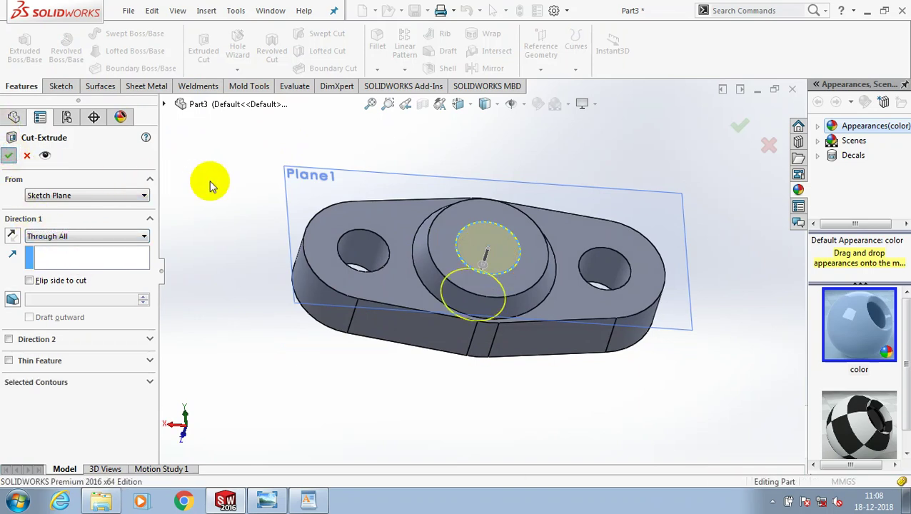
{"action": "key", "text": "Return"}
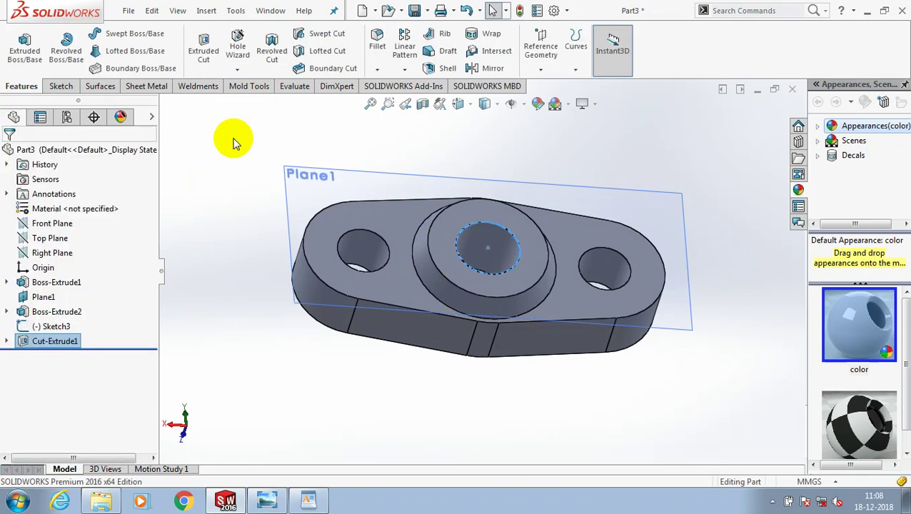
Step: Add an M33x2.0 metric tap thread to the centre hole edge
{"action": "middle_click_drag", "start_coordinate": [240, 143], "coordinate": [387, 162], "text": "ctrl"}
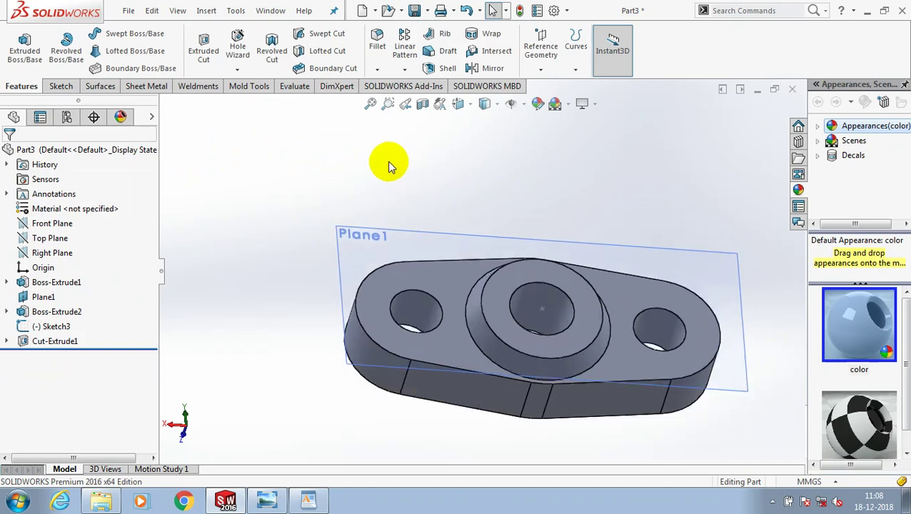
{"action": "left_click", "coordinate": [237, 72]}
{"action": "left_click", "coordinate": [235, 101]}
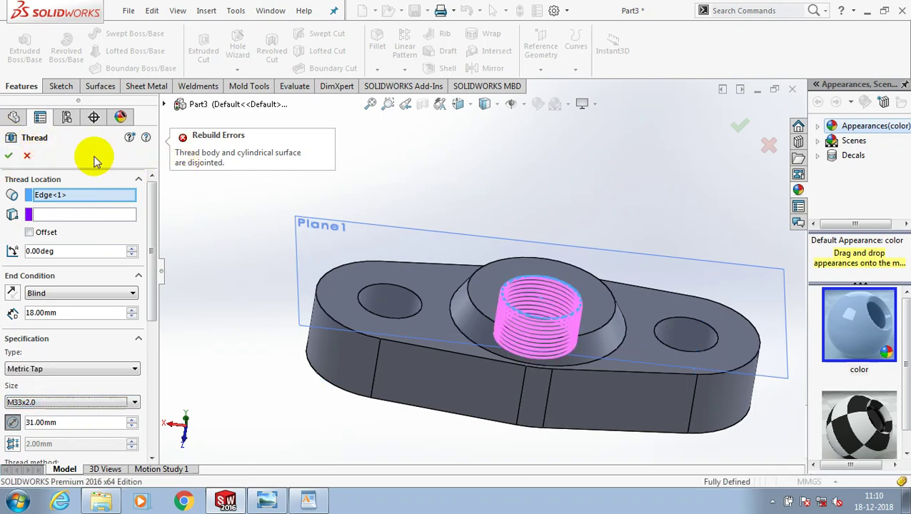
{"action": "left_click", "coordinate": [9, 156]}
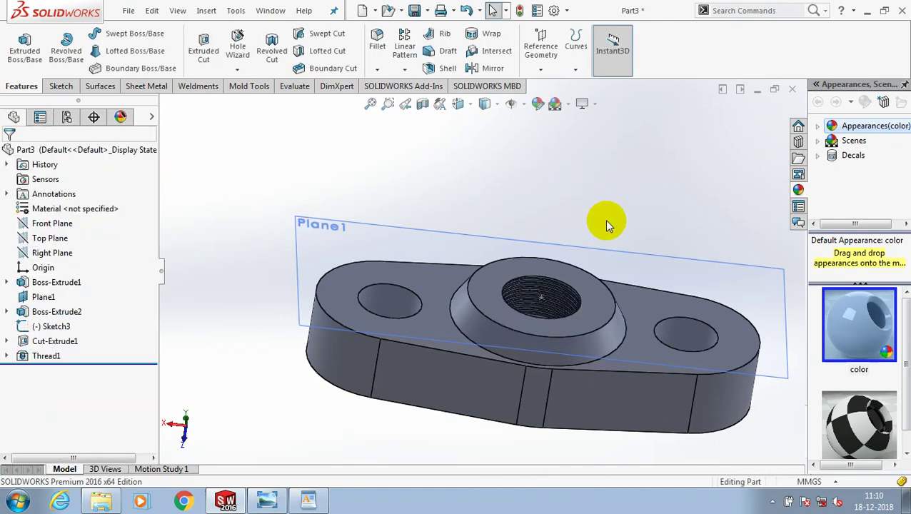
Step: Hide Plane1 from the view
{"action": "scroll", "coordinate": [606, 214], "scroll_direction": "up", "scroll_amount": 2}
{"action": "right_click", "coordinate": [647, 269]}
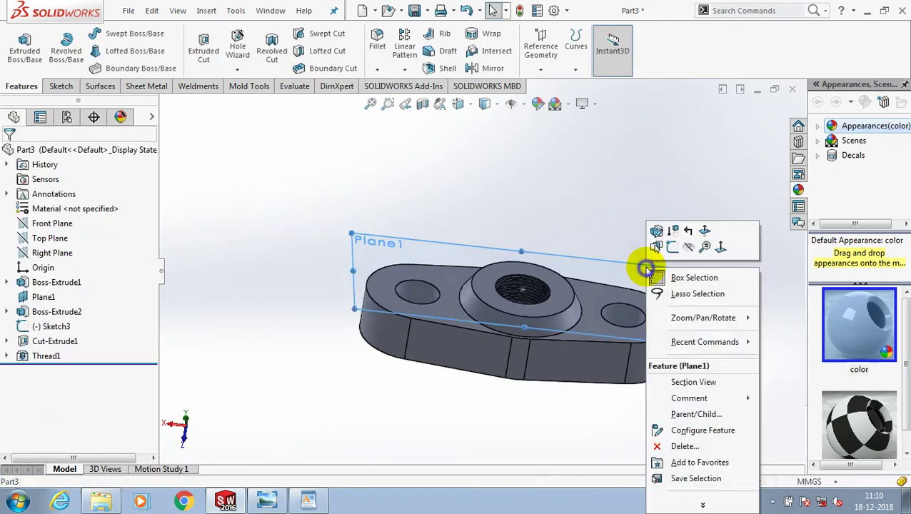
{"action": "left_click", "coordinate": [696, 243]}
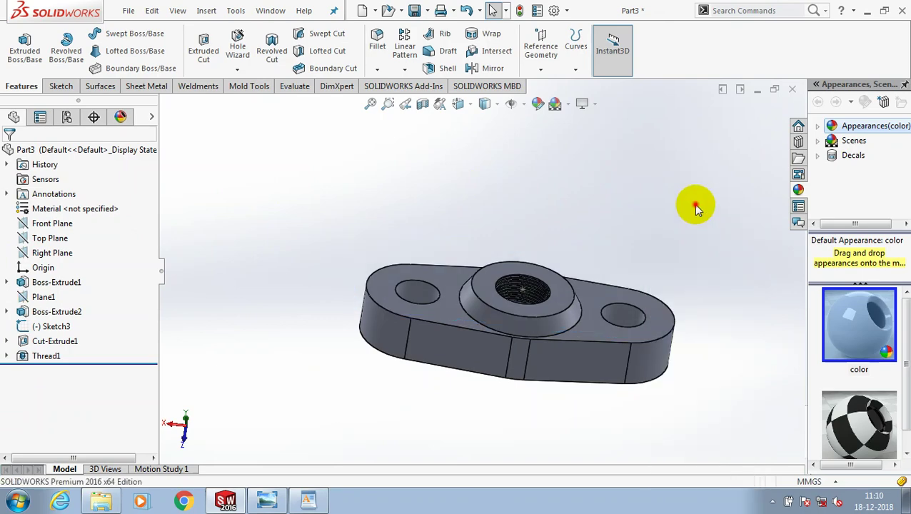
{"action": "scroll", "coordinate": [697, 207], "scroll_direction": "down", "scroll_amount": 3}
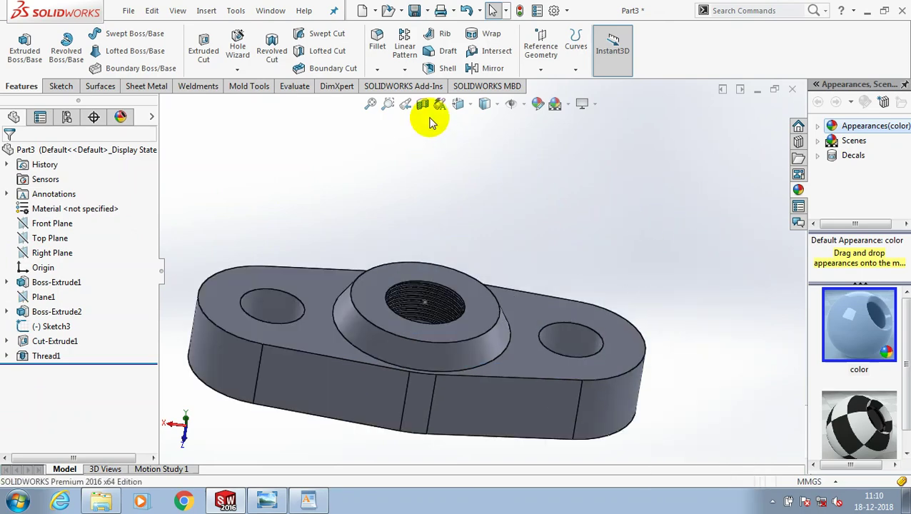
Step: Apply a dark blue colour appearance to the entire part body
{"action": "right_click", "coordinate": [498, 309]}
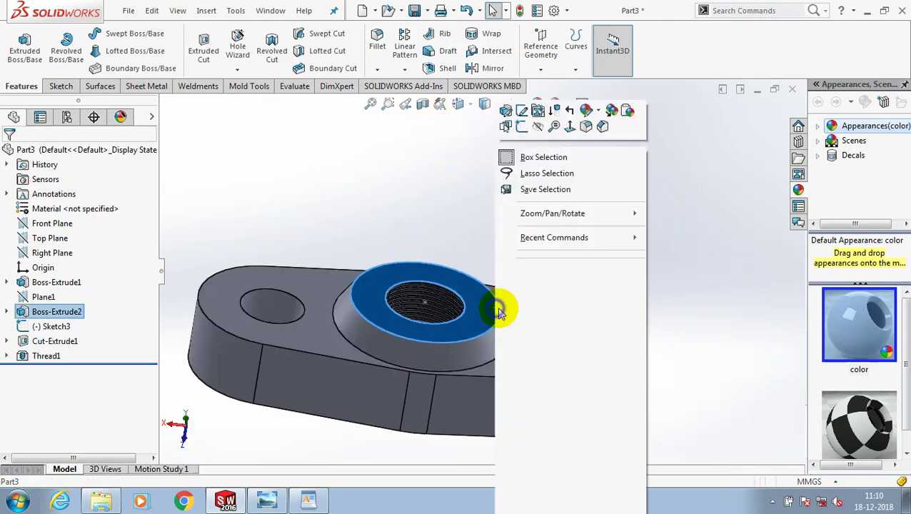
{"action": "left_click", "coordinate": [587, 110]}
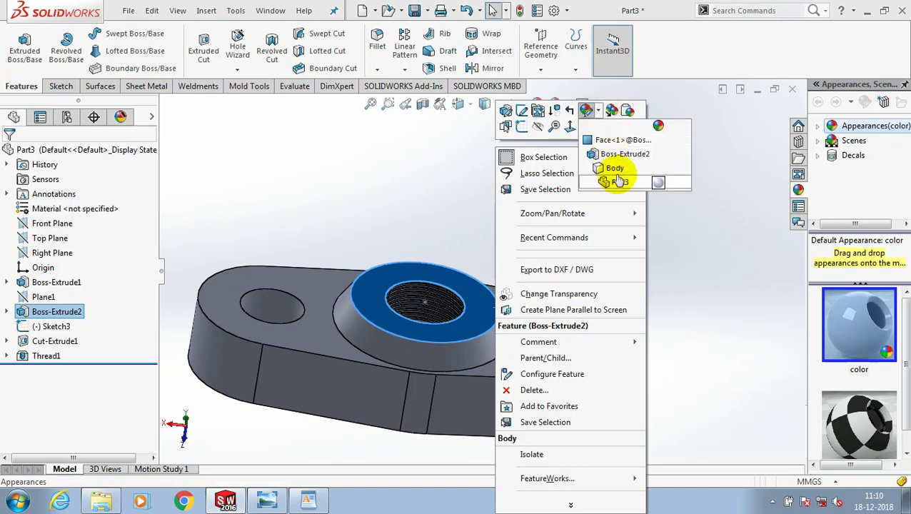
{"action": "left_click", "coordinate": [619, 178]}
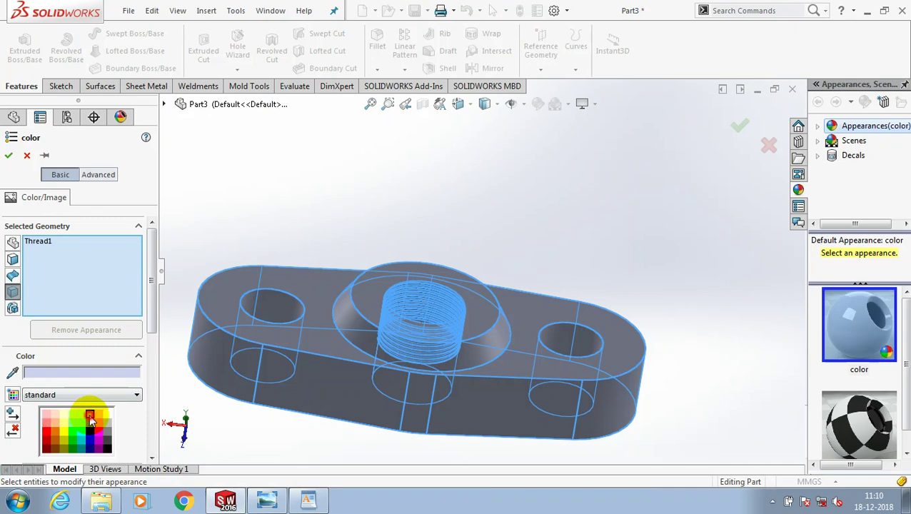
{"action": "left_click", "coordinate": [89, 416]}
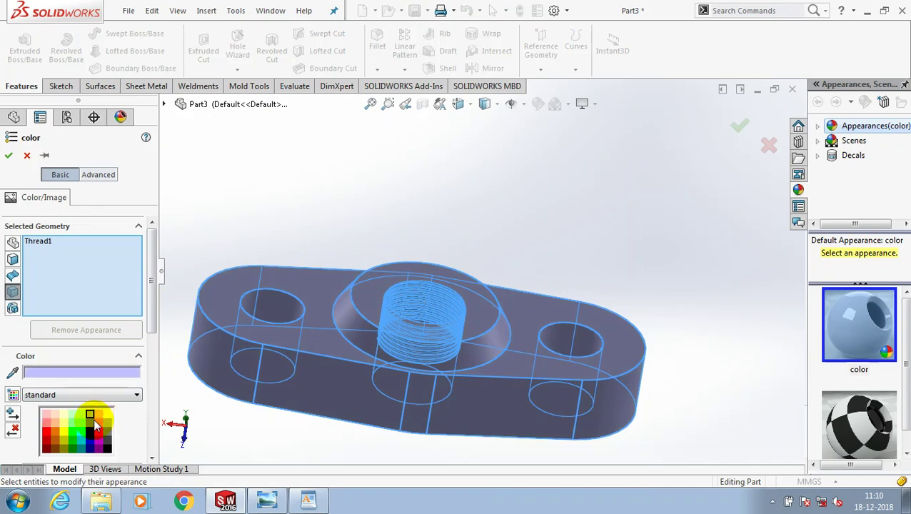
{"action": "left_click", "coordinate": [96, 425]}
{"action": "left_click", "coordinate": [8, 155]}
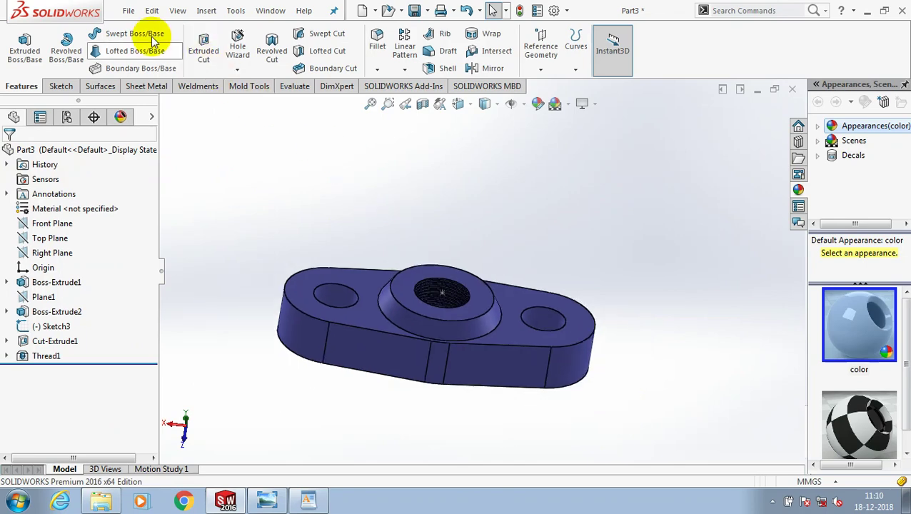
Step: Save the part as BRIDGE, rebuilding the model when prompted
{"action": "left_click", "coordinate": [128, 10]}
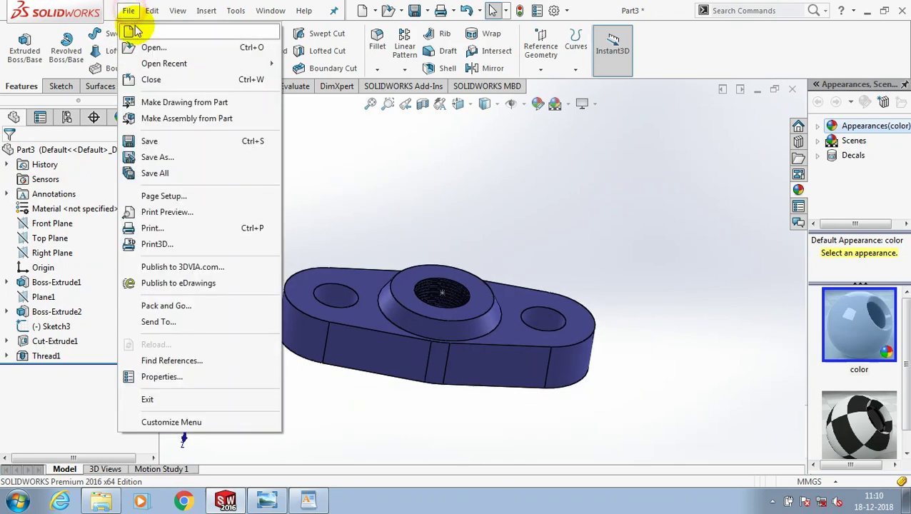
{"action": "left_click", "coordinate": [161, 157]}
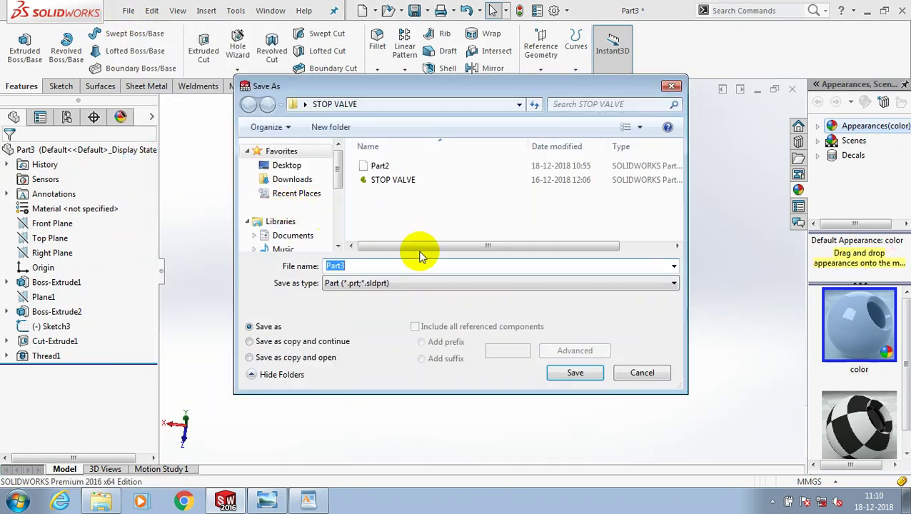
{"action": "type", "text": "B"}
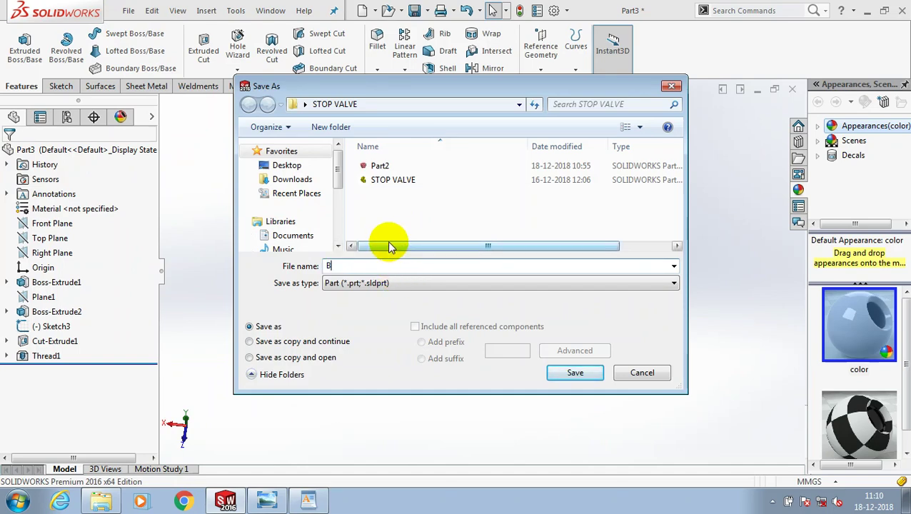
{"action": "type", "text": "RIDGE"}
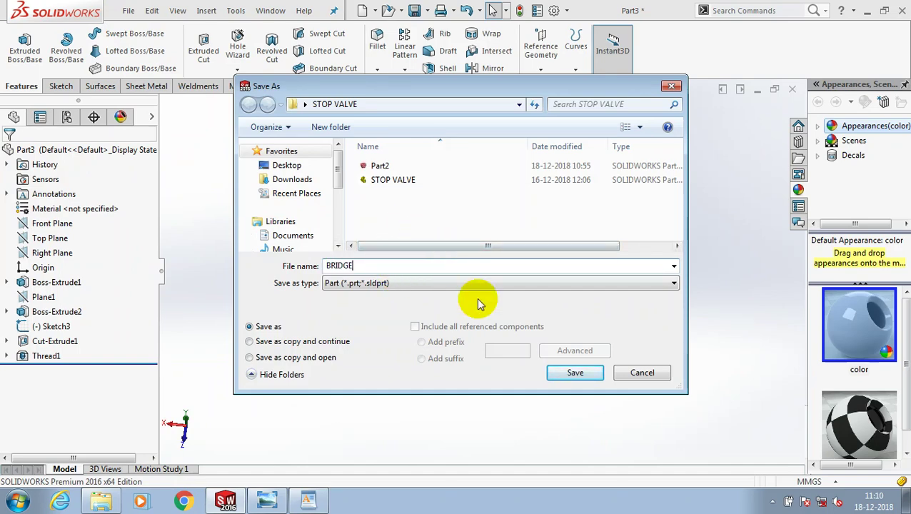
{"action": "left_click", "coordinate": [564, 379]}
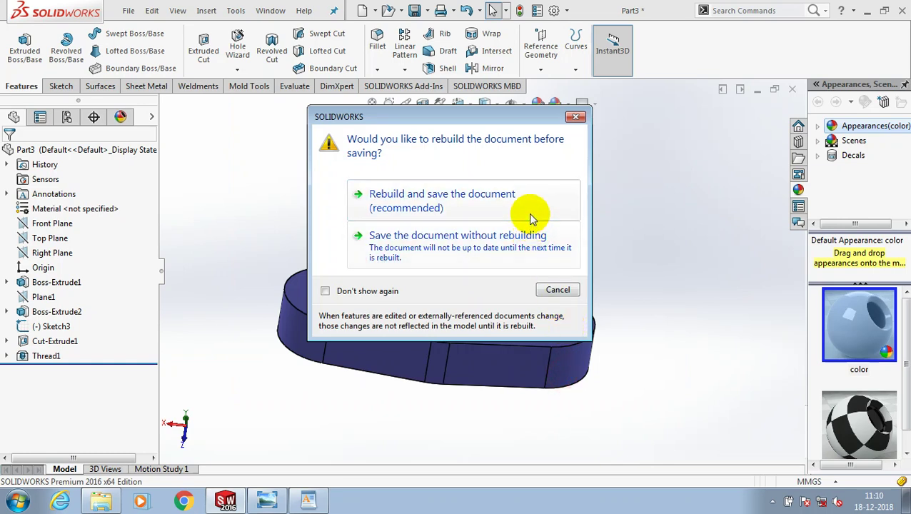
{"action": "left_click", "coordinate": [528, 212]}
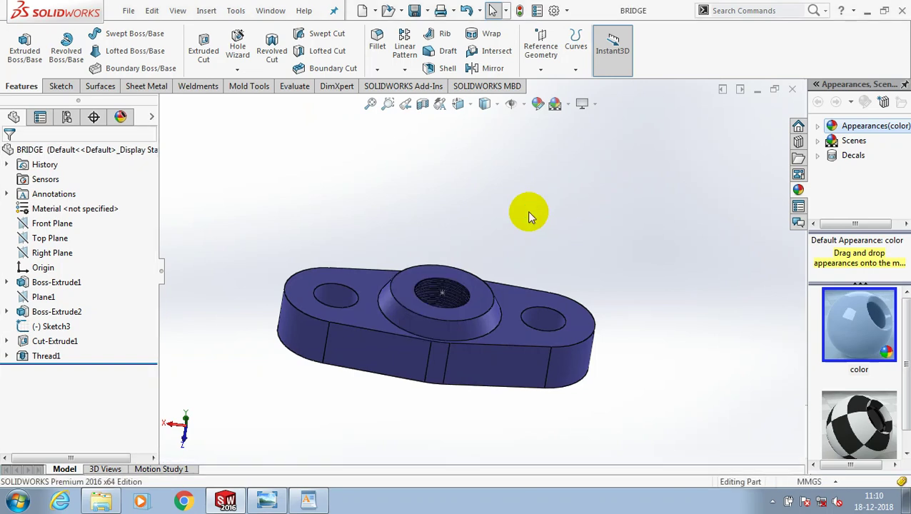